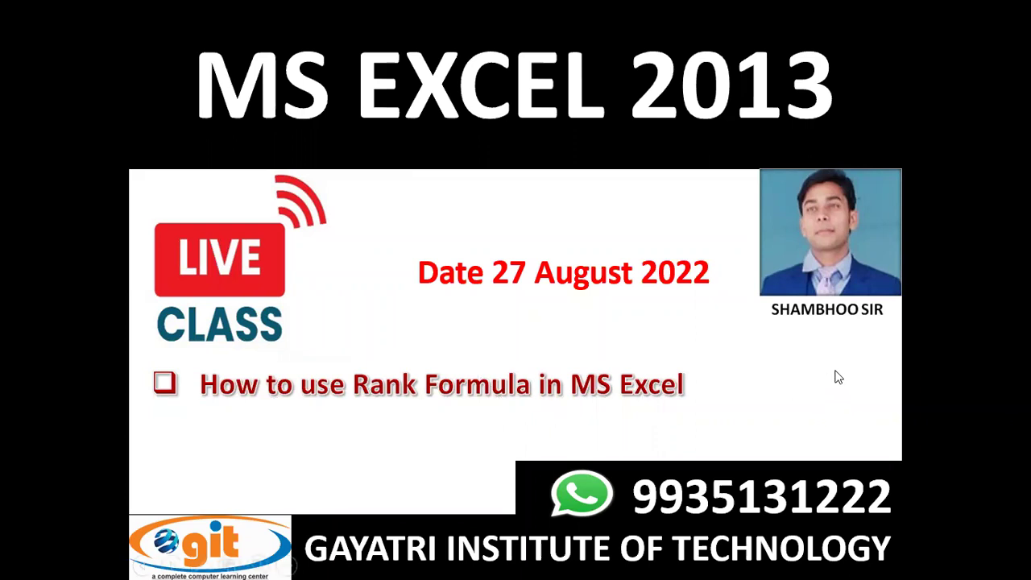
End the PowerPoint slideshow and switch to the rank formula workbook in Excel
{"action": "key", "text": "Escape"}
{"action": "left_click", "coordinate": [536, 565]}
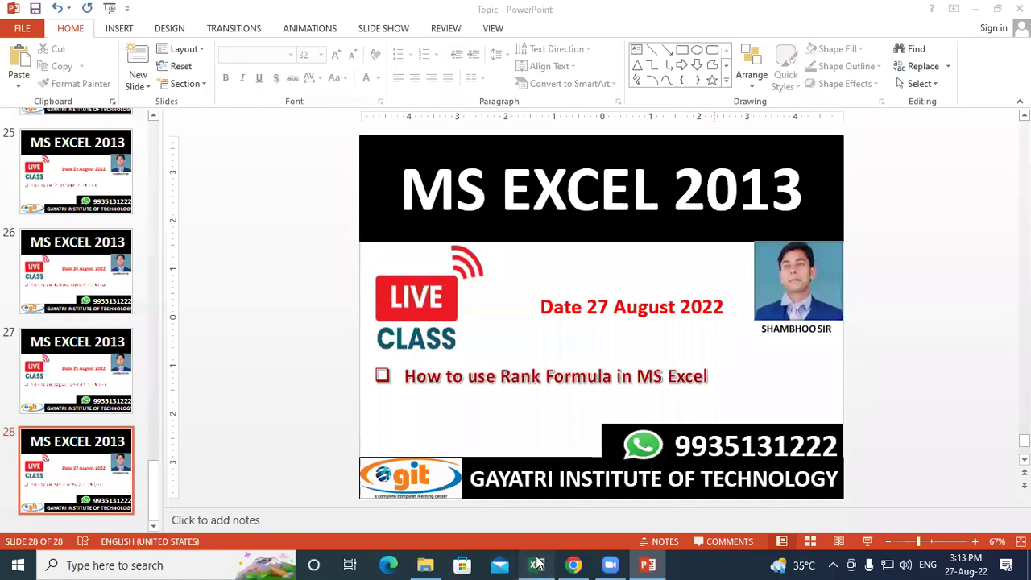
Scroll through the race-times table and select the STUDENT NAME column
{"action": "left_click", "coordinate": [622, 235]}
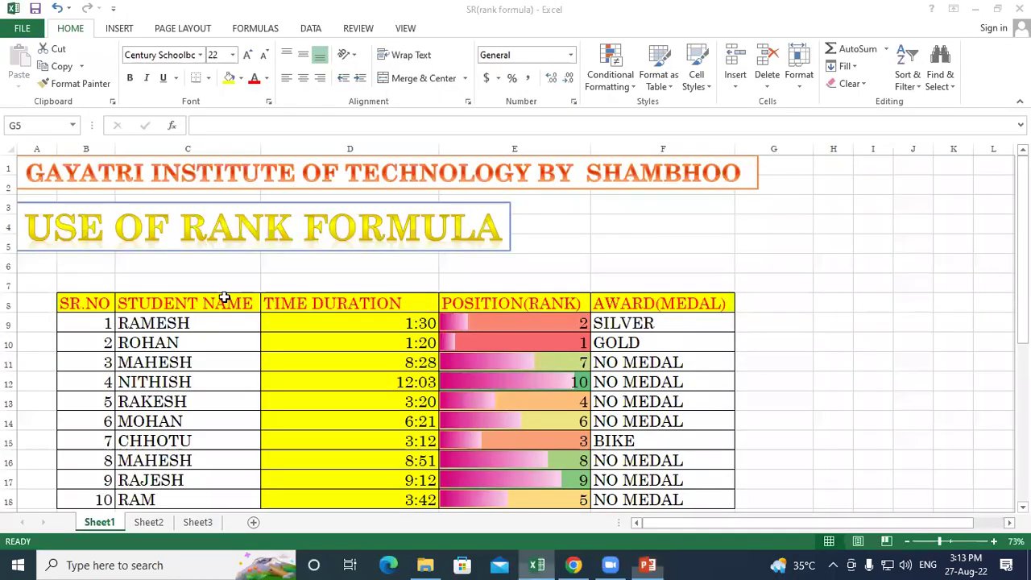
{"action": "scroll", "coordinate": [109, 251], "scroll_direction": "down", "scroll_amount": 1}
{"action": "scroll", "coordinate": [108, 252], "scroll_direction": "down", "scroll_amount": 1}
{"action": "scroll", "coordinate": [118, 258], "scroll_direction": "up", "scroll_amount": 2}
{"action": "left_click", "coordinate": [351, 258]}
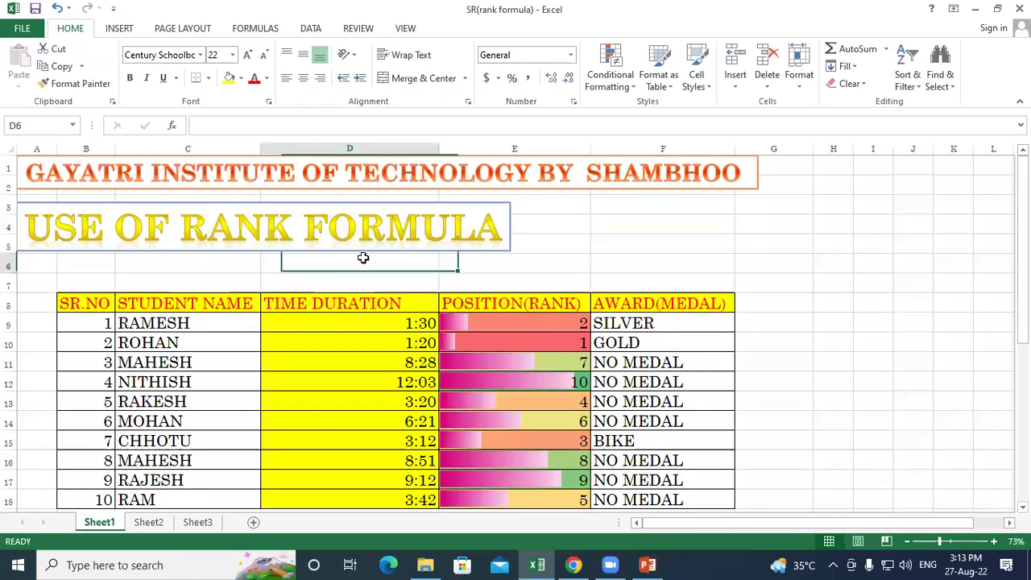
{"action": "left_click", "coordinate": [565, 266]}
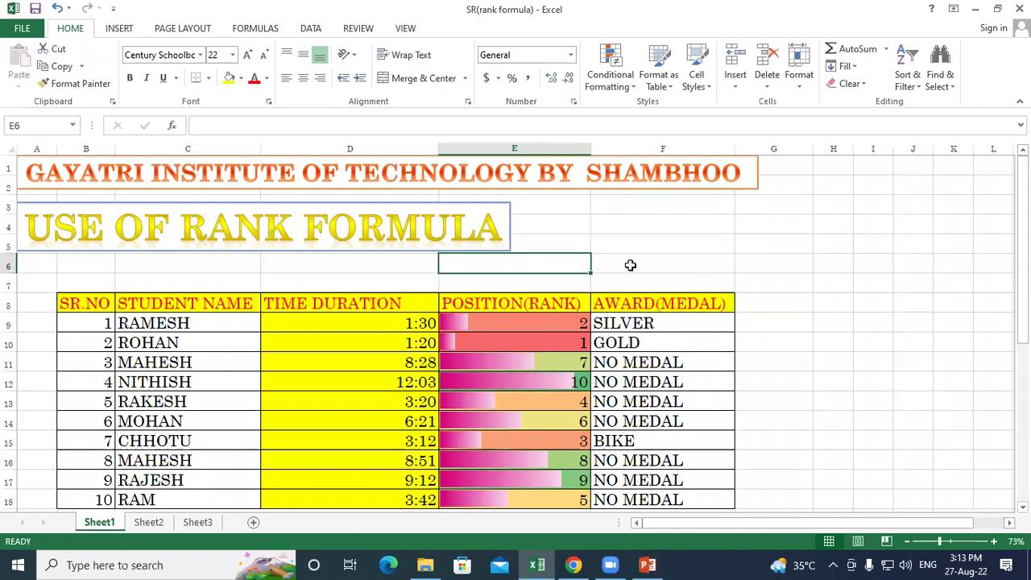
{"action": "left_click", "coordinate": [211, 257]}
{"action": "scroll", "coordinate": [193, 290], "scroll_direction": "down", "scroll_amount": 1}
{"action": "left_click", "coordinate": [141, 248]}
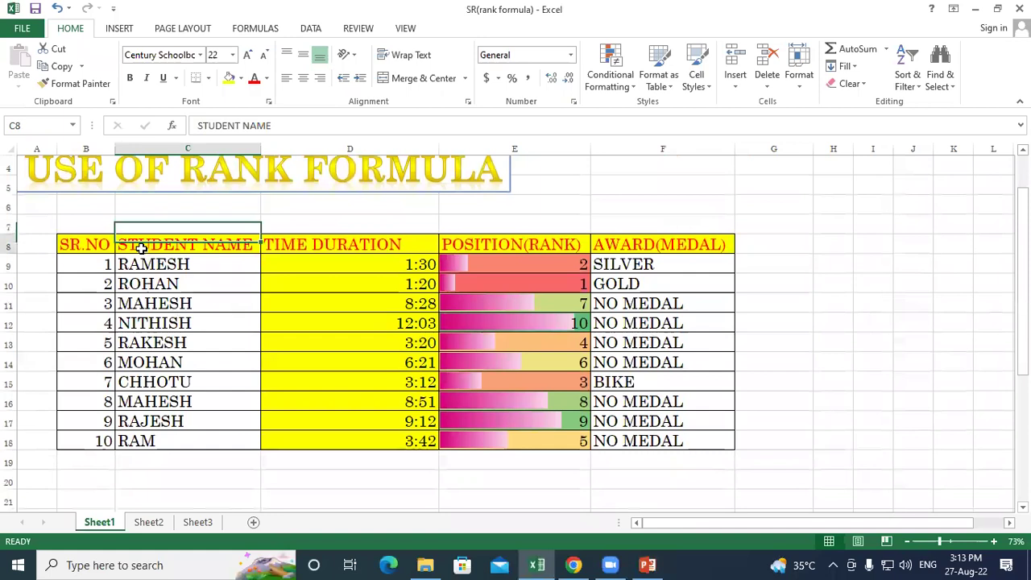
{"action": "left_click_drag", "start_coordinate": [141, 248], "coordinate": [150, 439]}
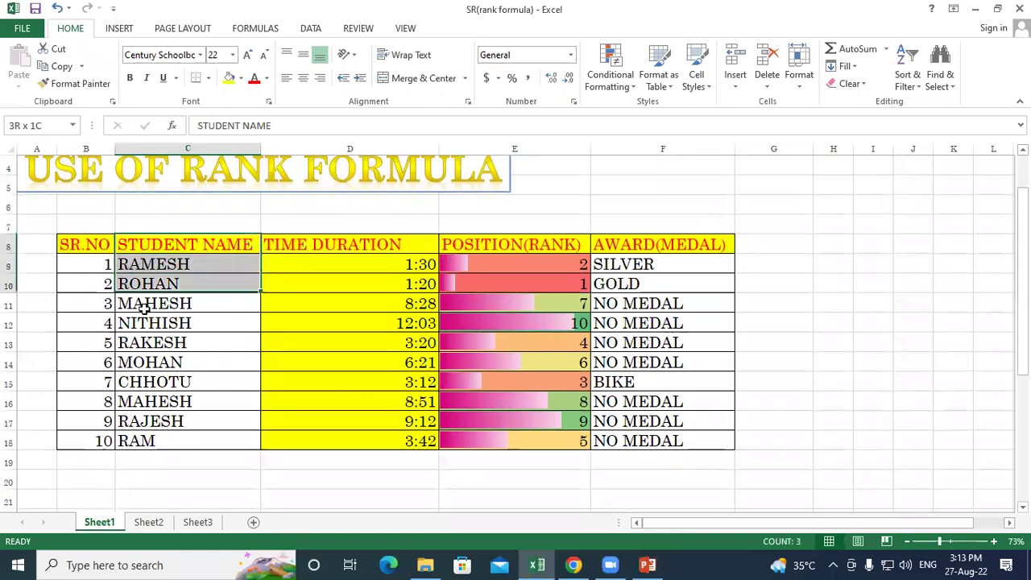
{"action": "left_click", "coordinate": [175, 473]}
Correct the misspelled name NITHISH to NITISH in cell C12
{"action": "left_click", "coordinate": [137, 264]}
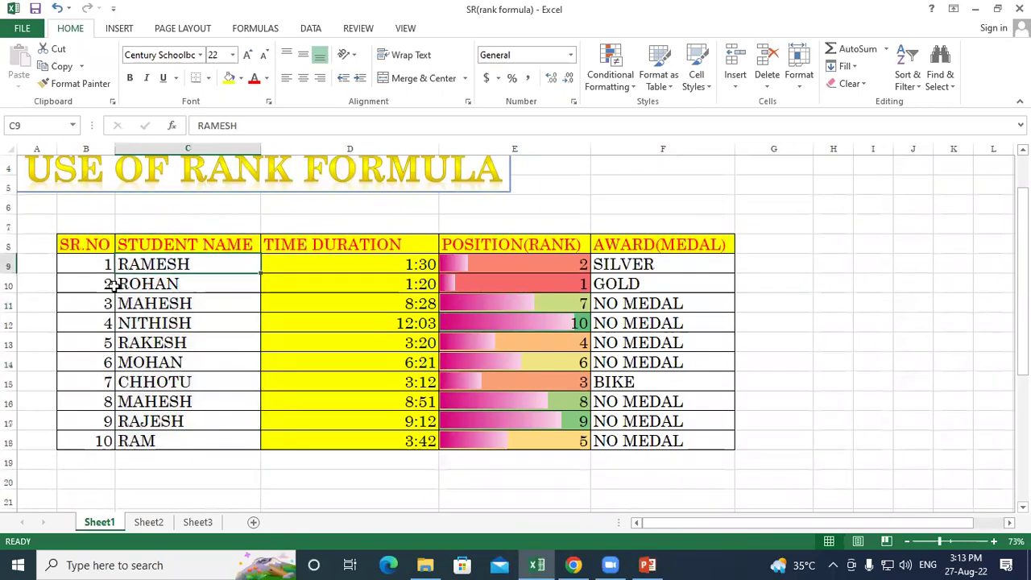
{"action": "left_click", "coordinate": [169, 285]}
{"action": "left_click", "coordinate": [161, 306]}
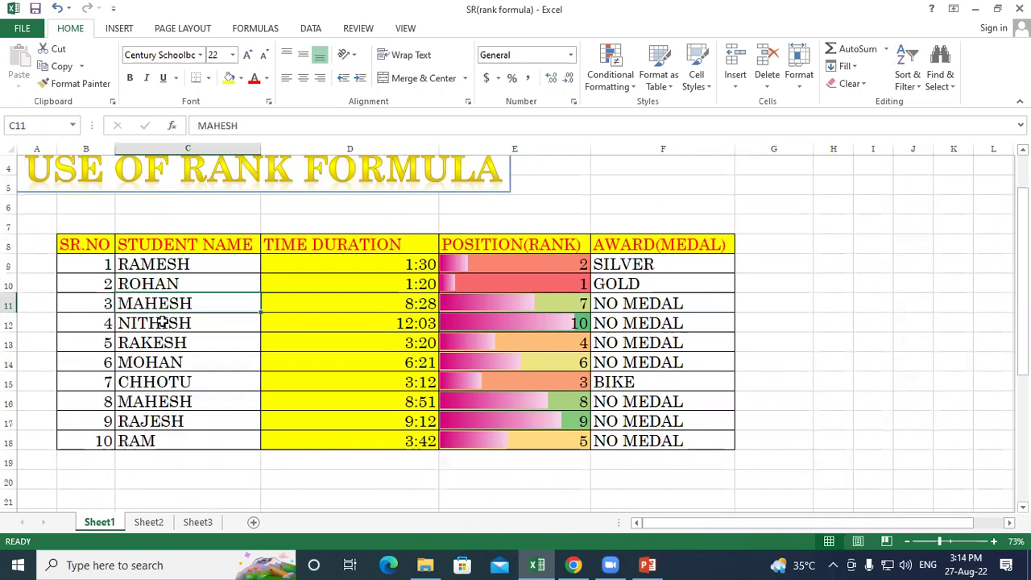
{"action": "left_click", "coordinate": [162, 322]}
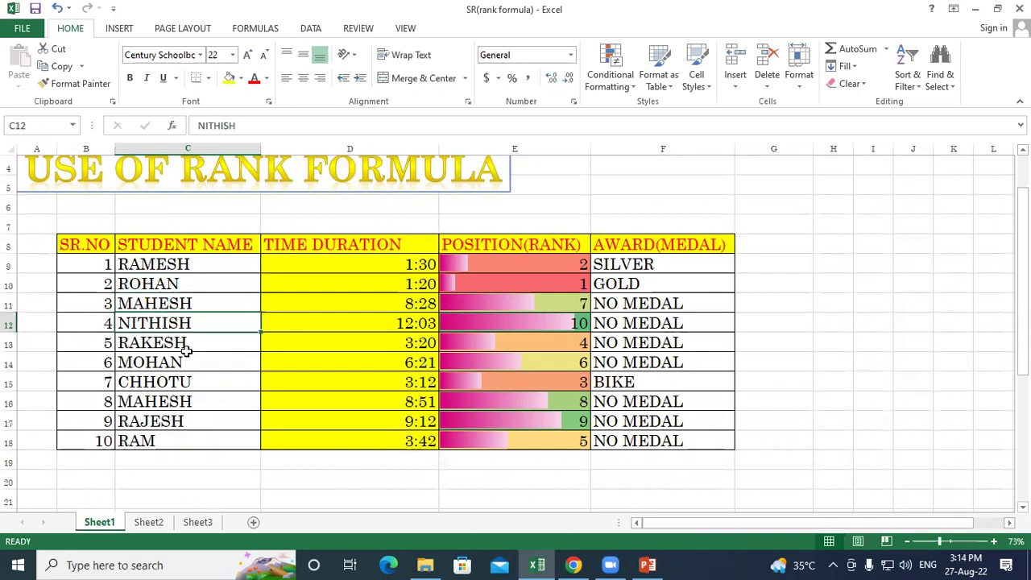
{"action": "double_click", "coordinate": [162, 322]}
{"action": "key", "text": "BackSpace"}
{"action": "key", "text": "Return"}
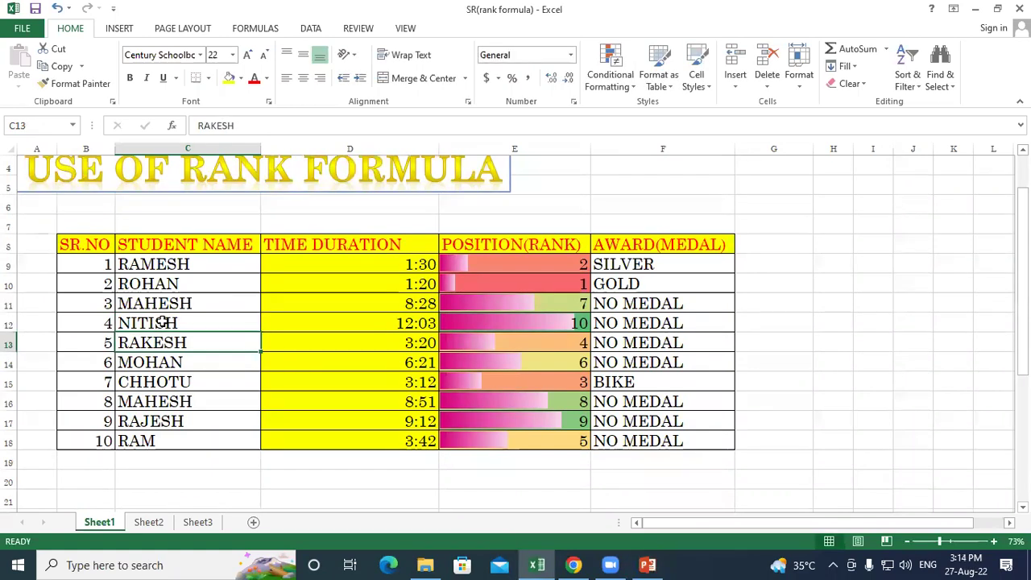
Review the corrected student names and the TIME DURATION column
{"action": "left_click", "coordinate": [147, 298]}
{"action": "left_click_drag", "start_coordinate": [148, 298], "coordinate": [143, 438]}
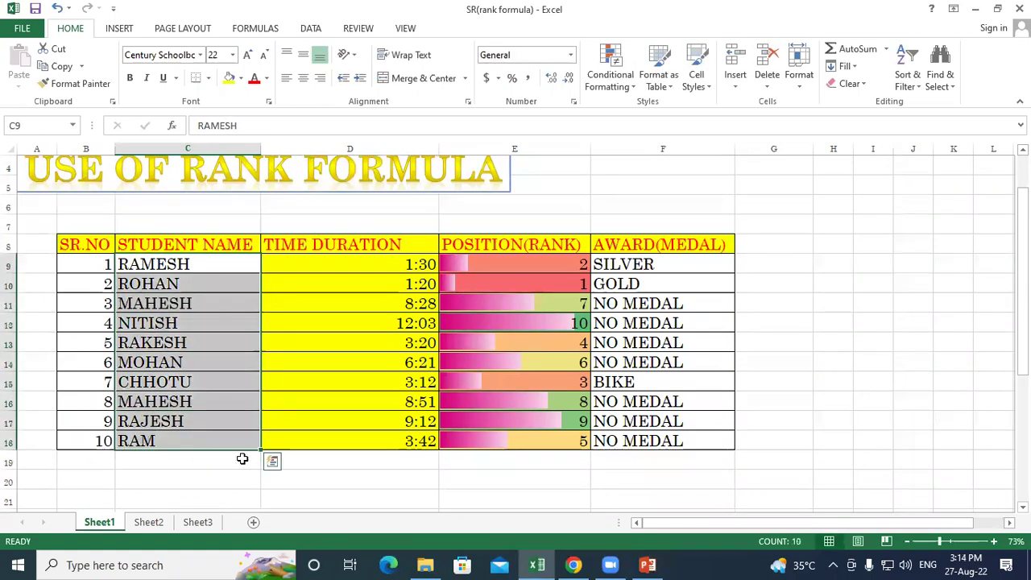
{"action": "left_click", "coordinate": [346, 477]}
{"action": "left_click", "coordinate": [327, 245]}
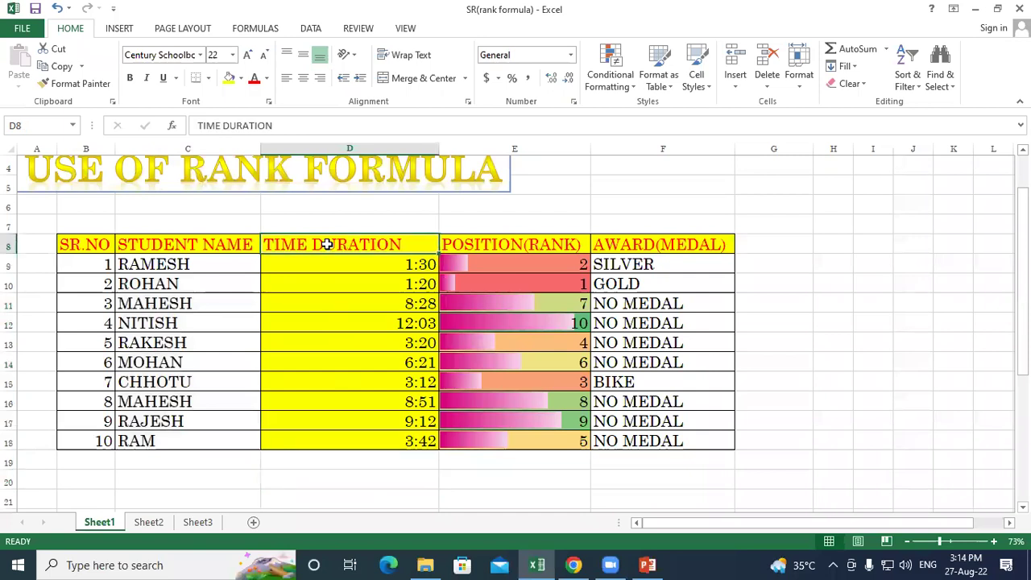
{"action": "left_click", "coordinate": [141, 265]}
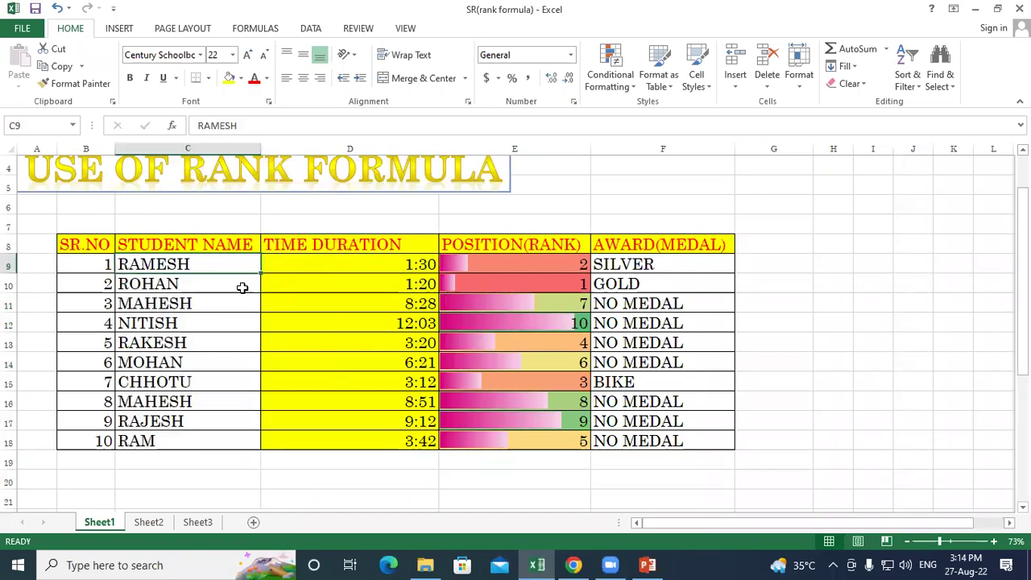
{"action": "left_click", "coordinate": [161, 287]}
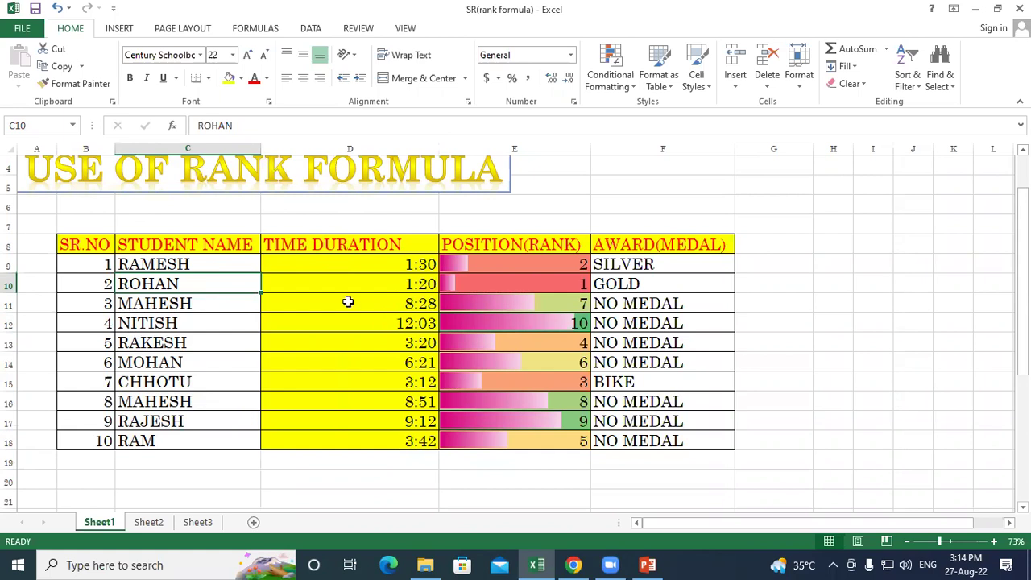
{"action": "left_click", "coordinate": [156, 262]}
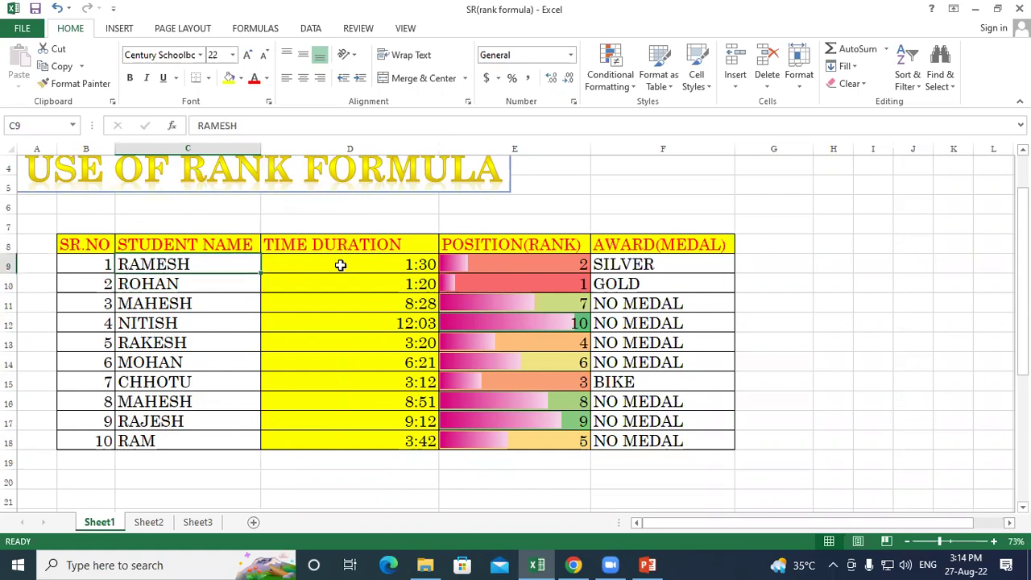
{"action": "left_click_drag", "start_coordinate": [340, 265], "coordinate": [334, 438]}
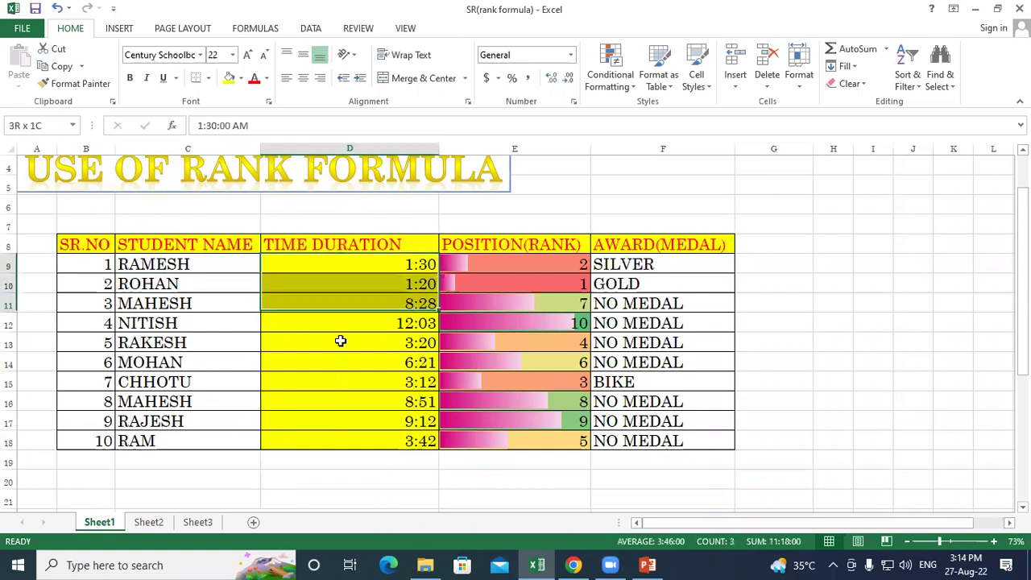
{"action": "left_click", "coordinate": [289, 240]}
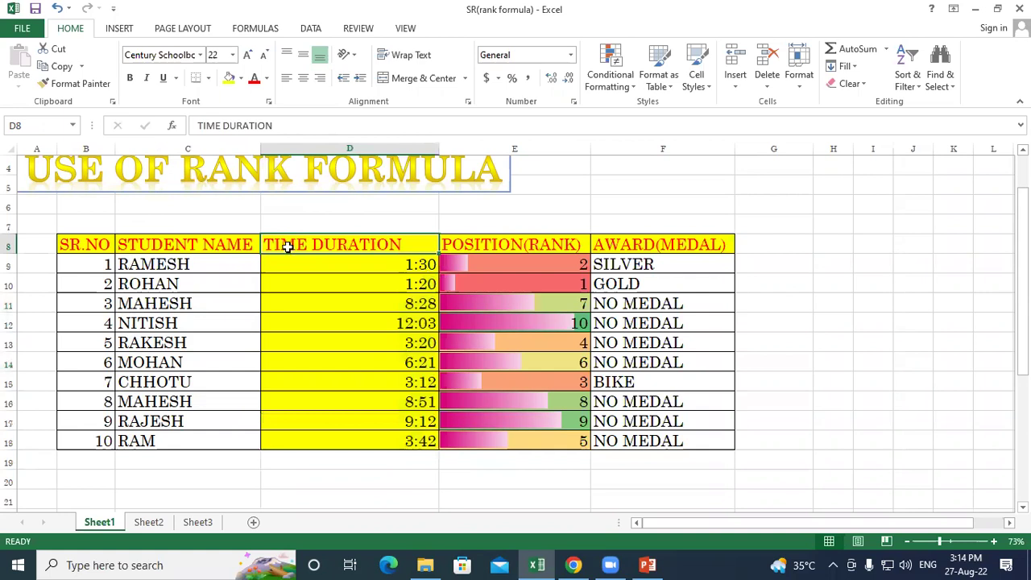
{"action": "left_click", "coordinate": [576, 202]}
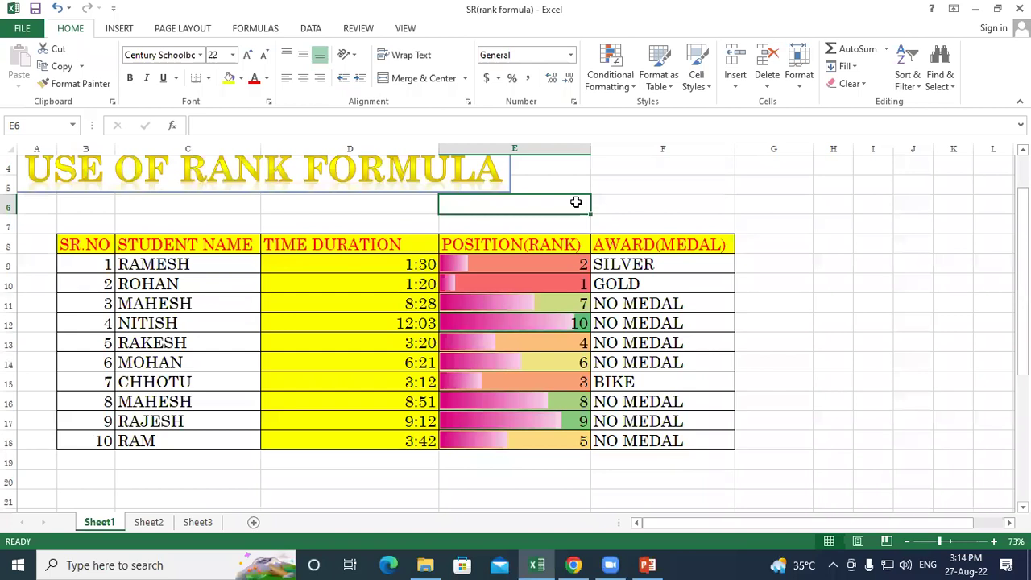
{"action": "left_click", "coordinate": [659, 202]}
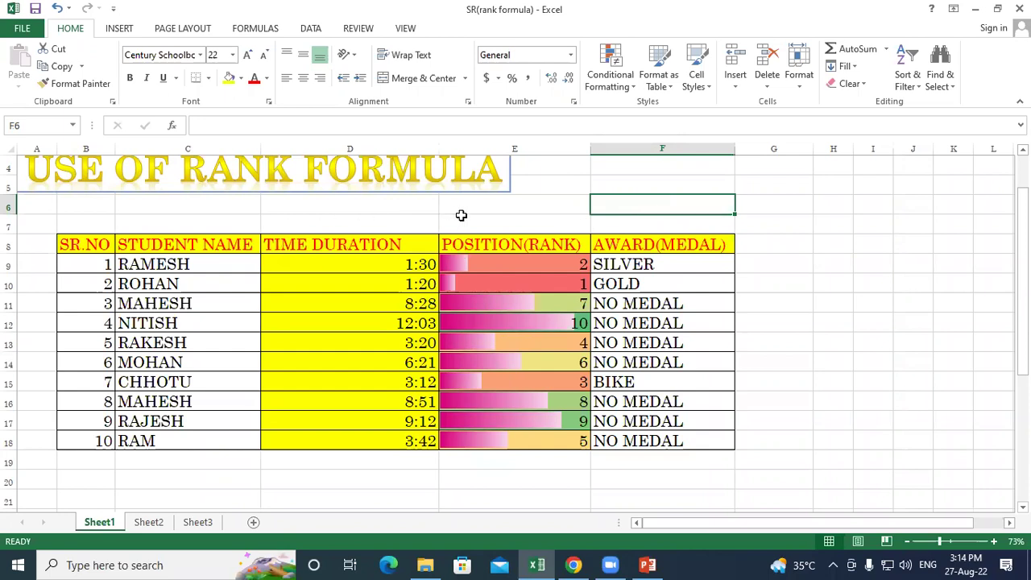
{"action": "left_click", "coordinate": [508, 211]}
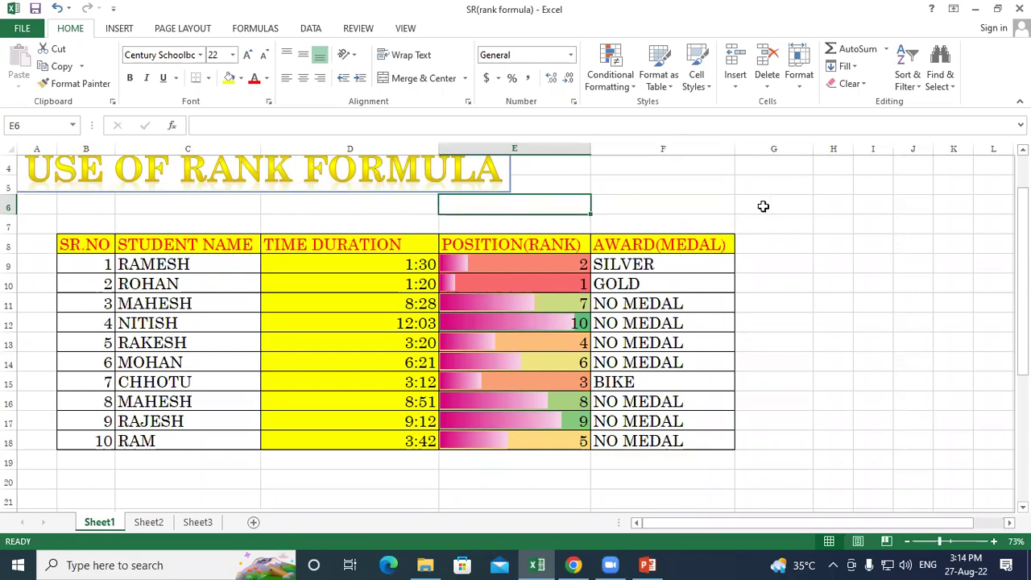
{"action": "left_click", "coordinate": [794, 207]}
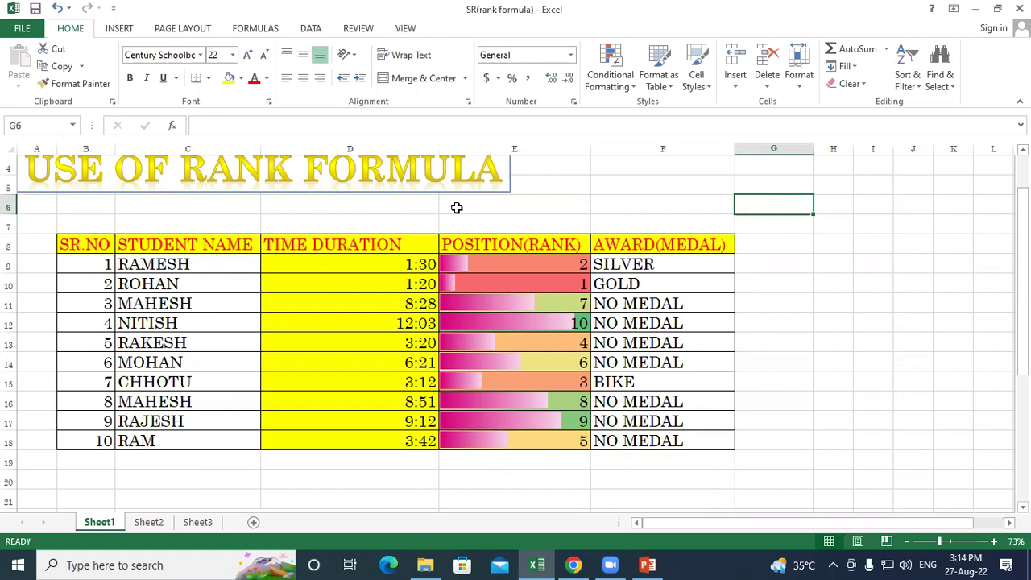
{"action": "left_click", "coordinate": [508, 199]}
{"action": "left_click", "coordinate": [778, 201]}
{"action": "left_click", "coordinate": [536, 213]}
{"action": "left_click", "coordinate": [780, 203]}
{"action": "left_click", "coordinate": [532, 208]}
{"action": "left_click", "coordinate": [778, 201]}
{"action": "left_click", "coordinate": [137, 263]}
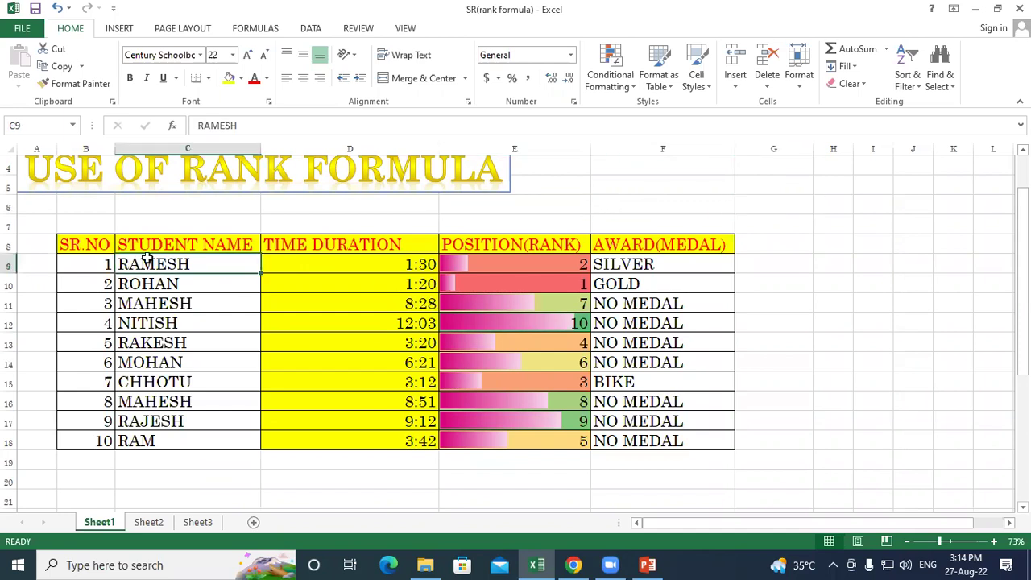
{"action": "left_click_drag", "start_coordinate": [392, 261], "coordinate": [392, 442]}
{"action": "left_click", "coordinate": [353, 479]}
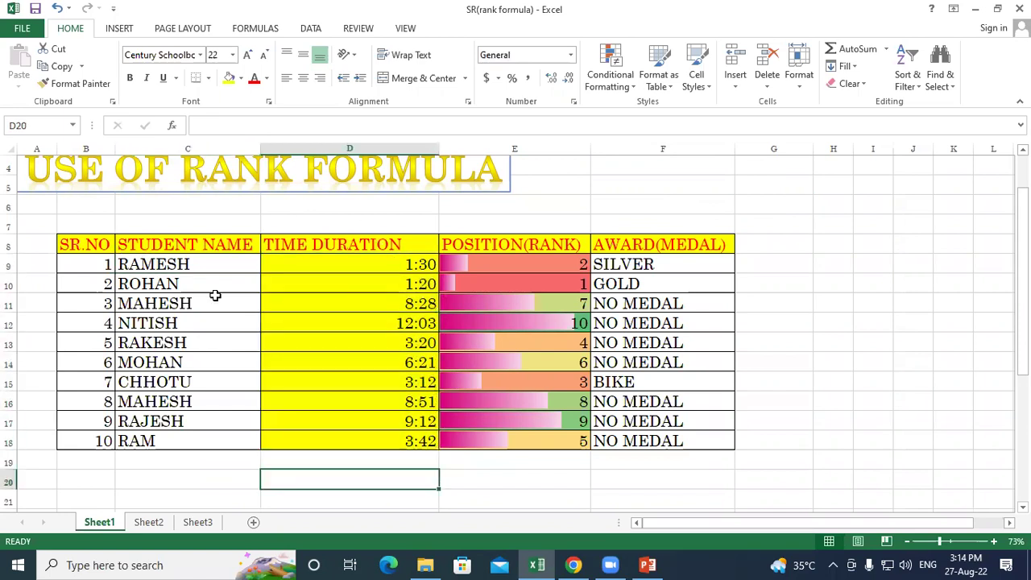
{"action": "left_click", "coordinate": [187, 263]}
{"action": "left_click", "coordinate": [416, 265]}
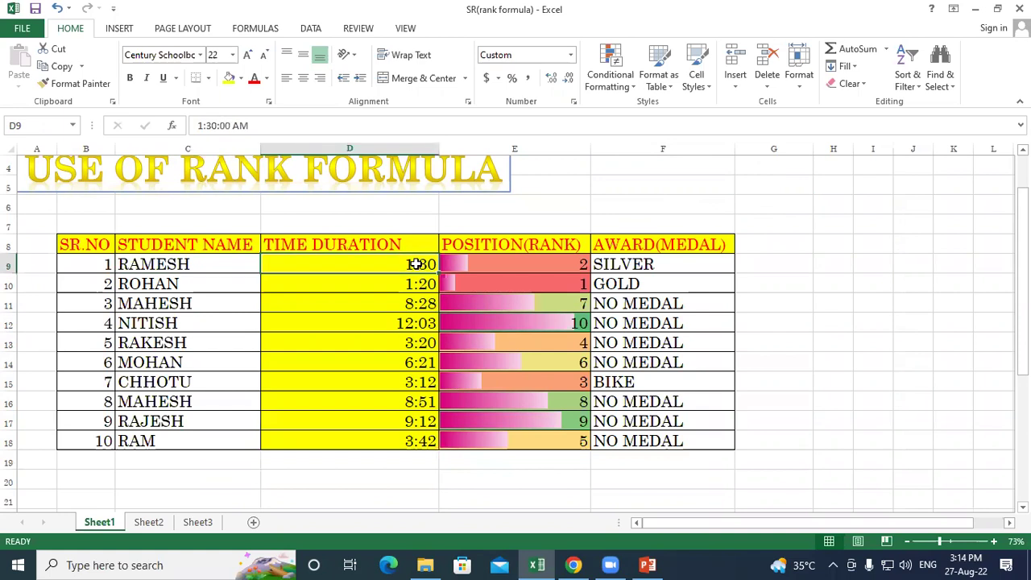
{"action": "left_click", "coordinate": [146, 281]}
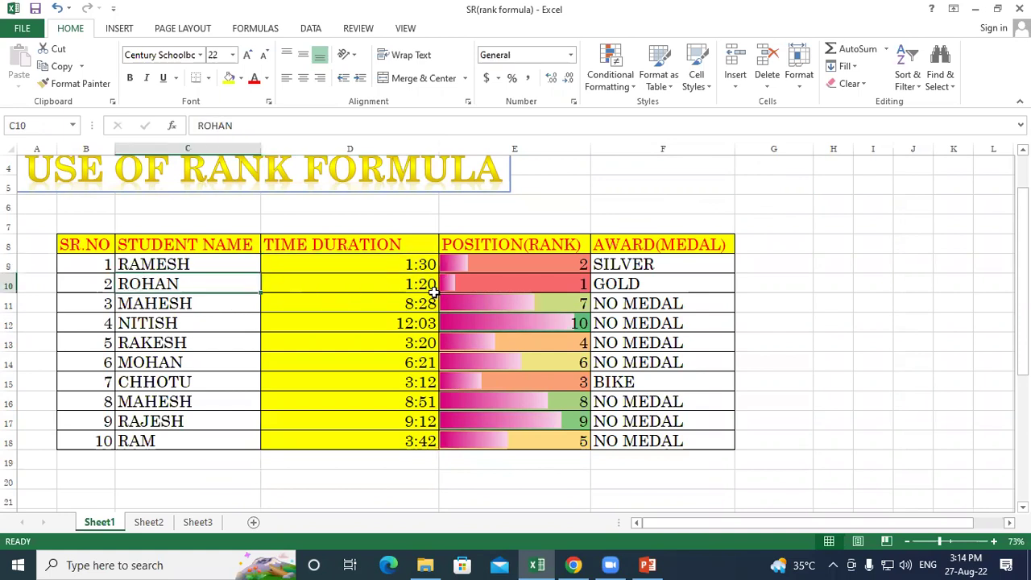
{"action": "left_click_drag", "start_coordinate": [378, 263], "coordinate": [397, 432]}
{"action": "left_click", "coordinate": [371, 467]}
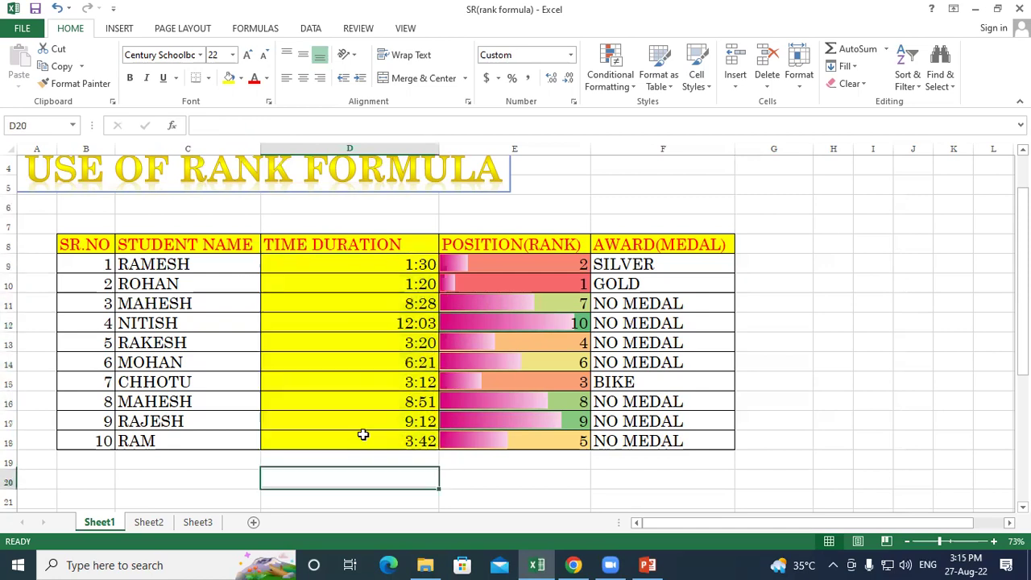
{"action": "mouse_move", "coordinate": [357, 262]}
{"action": "left_mouse_down"}
{"action": "mouse_move", "coordinate": [384, 440]}
{"action": "mouse_move", "coordinate": [362, 482]}
{"action": "left_mouse_up"}
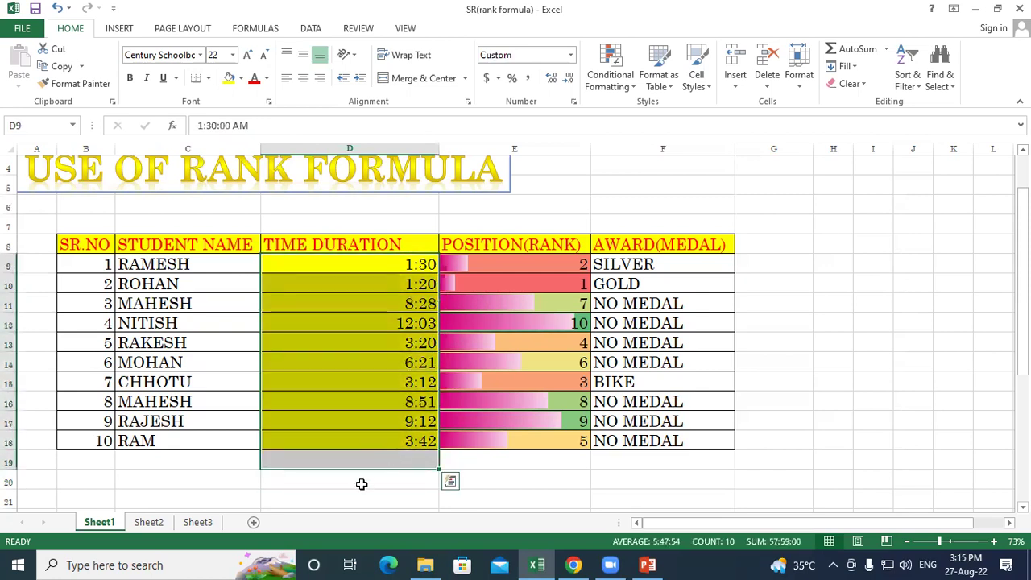
{"action": "left_click", "coordinate": [362, 480]}
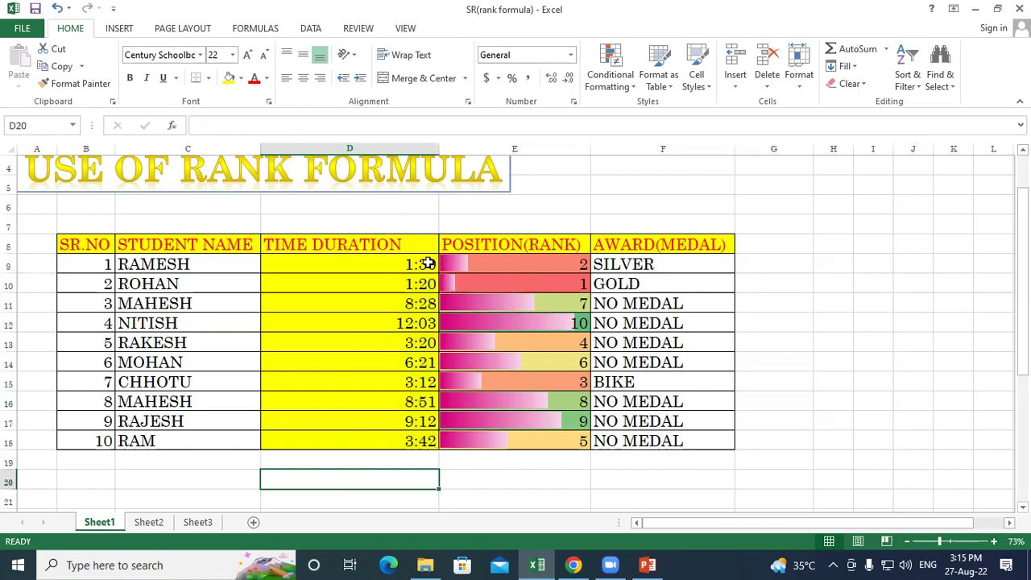
{"action": "left_click", "coordinate": [425, 264]}
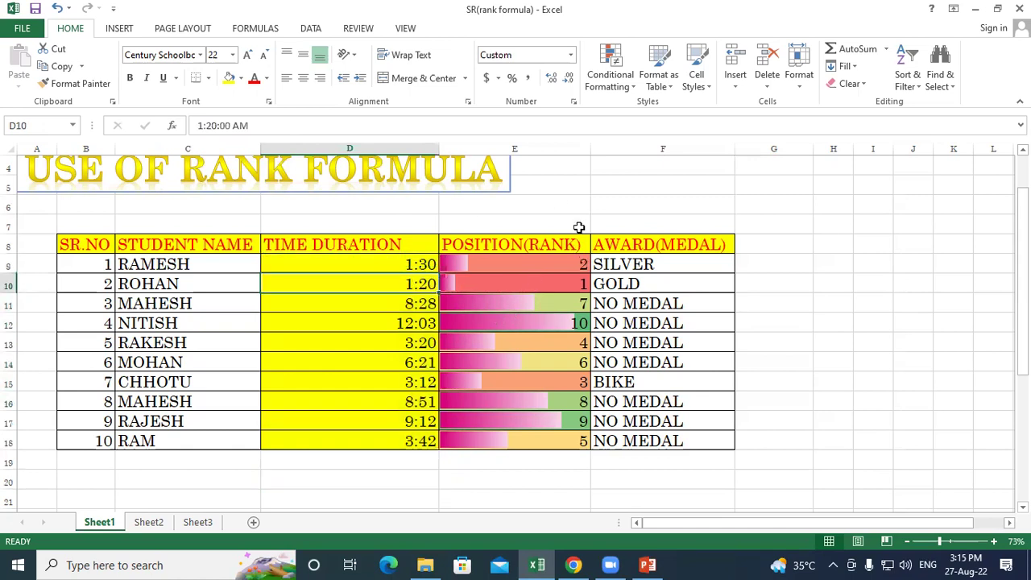
{"action": "left_click", "coordinate": [580, 284]}
{"action": "left_click", "coordinate": [384, 309]}
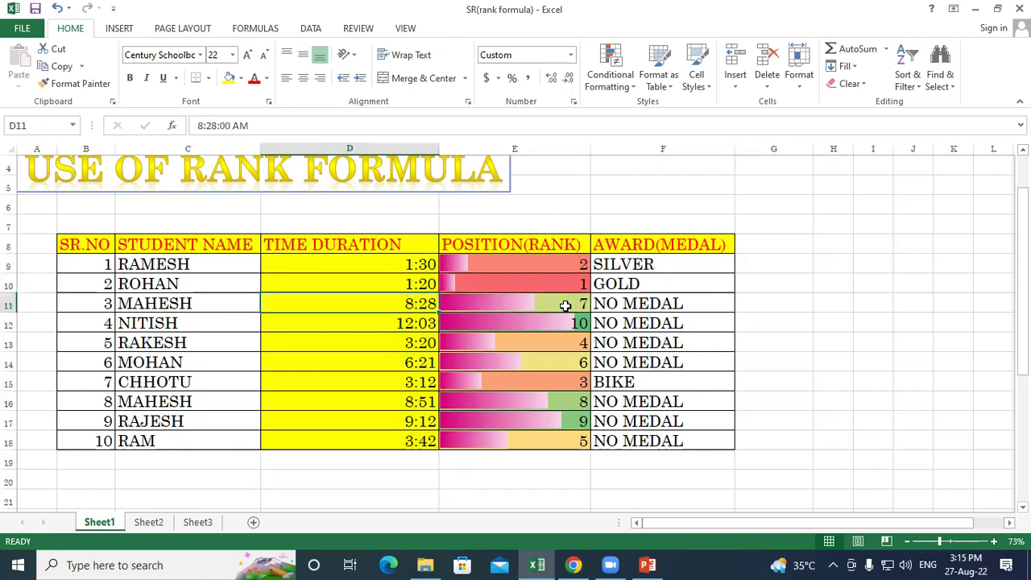
{"action": "left_click", "coordinate": [564, 301]}
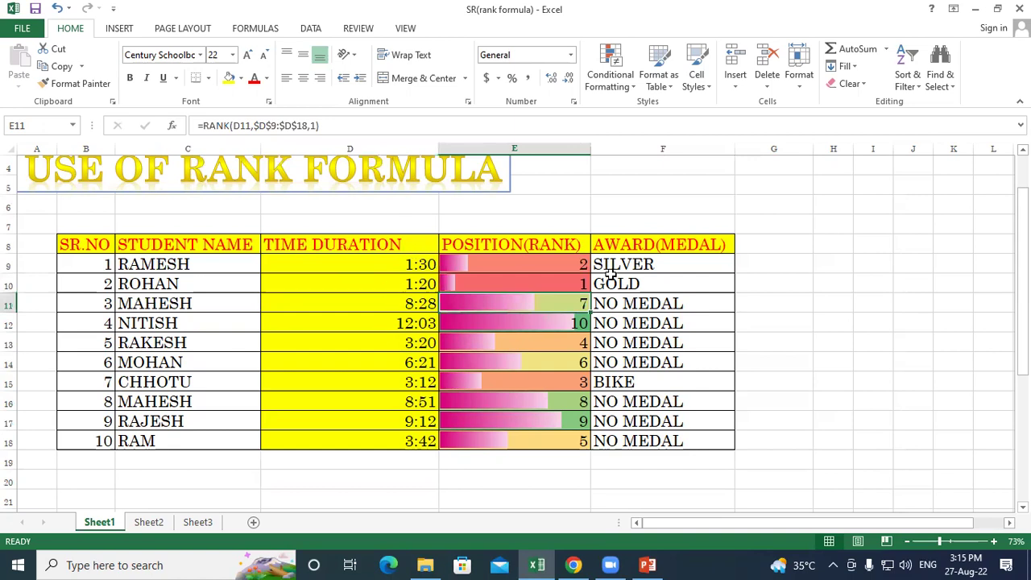
{"action": "mouse_move", "coordinate": [552, 265]}
{"action": "left_mouse_down"}
{"action": "mouse_move", "coordinate": [657, 382]}
{"action": "mouse_move", "coordinate": [684, 446]}
{"action": "left_mouse_up"}
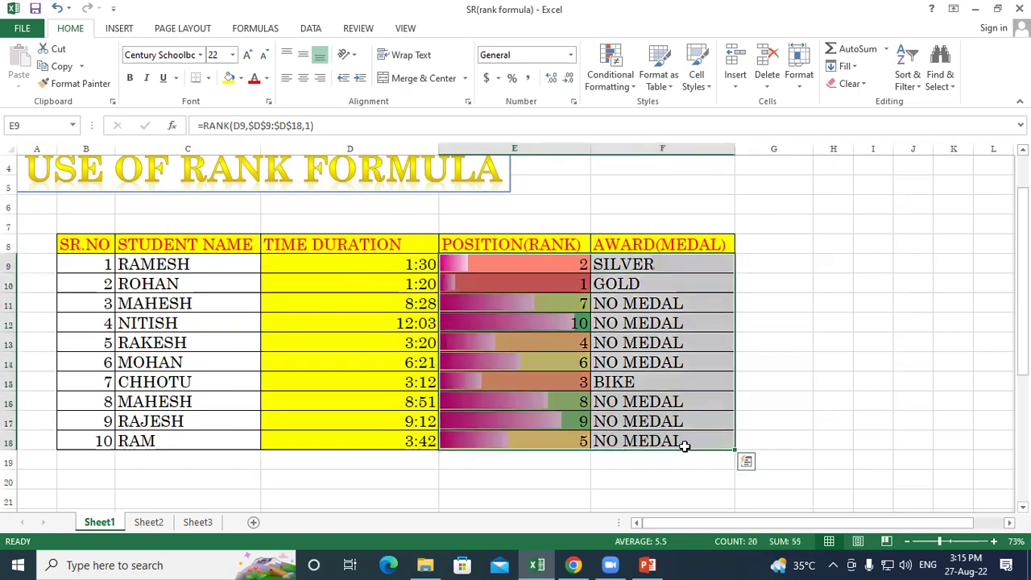
Clear the old ranks and medals in E9:F18 and start =RANK( in E9
{"action": "key", "text": "Delete"}
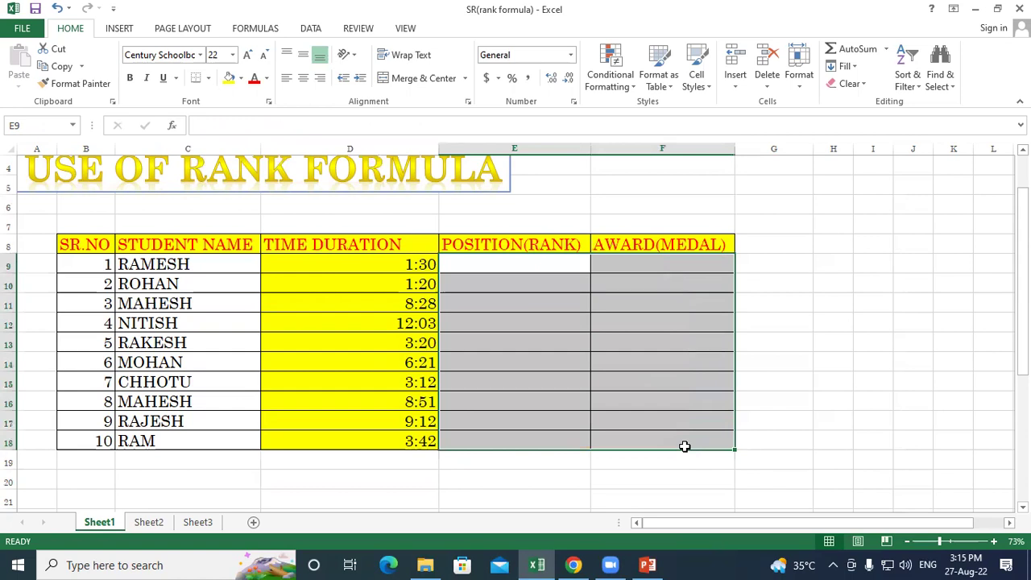
{"action": "left_click_drag", "start_coordinate": [794, 326], "coordinate": [866, 307]}
{"action": "left_click", "coordinate": [865, 306]}
{"action": "left_click", "coordinate": [467, 244]}
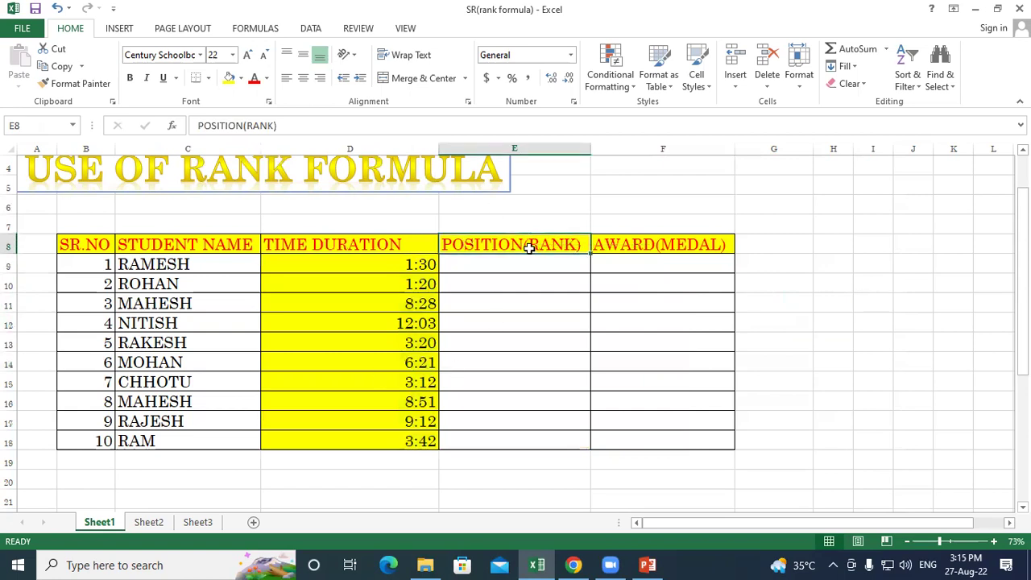
{"action": "left_click", "coordinate": [533, 272]}
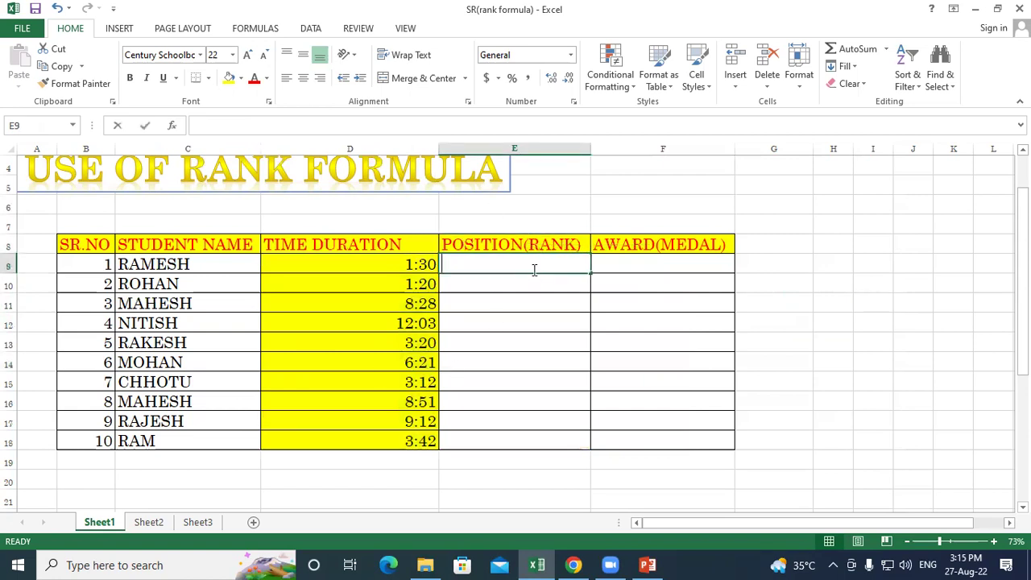
{"action": "type", "text": "=ra"}
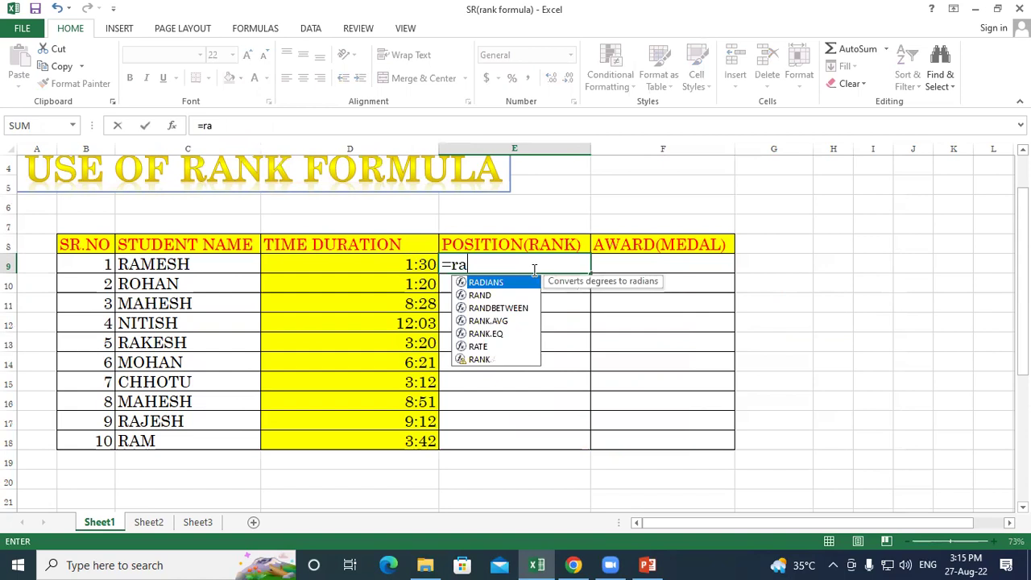
{"action": "type", "text": "nk"}
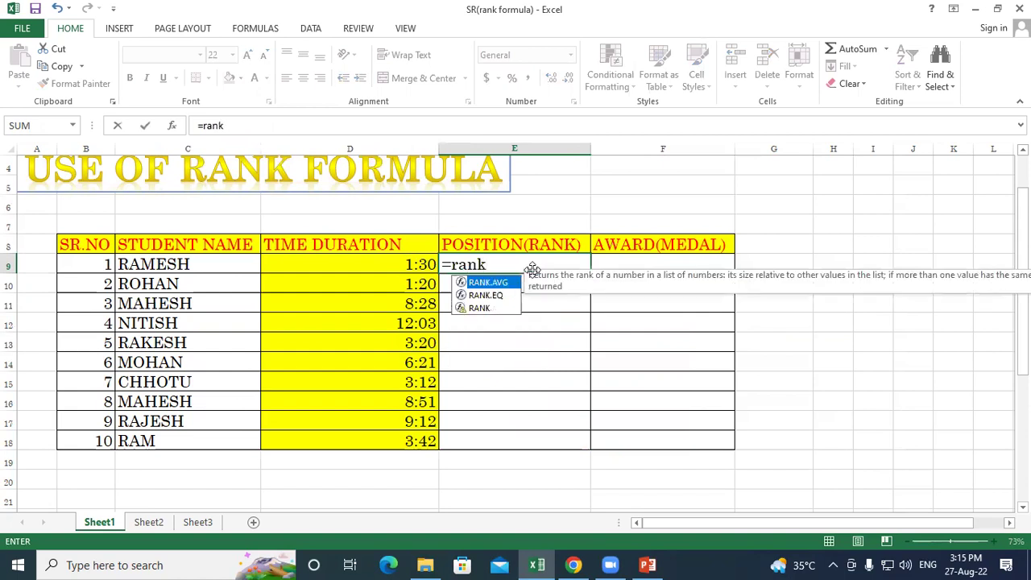
{"action": "type", "text": "("}
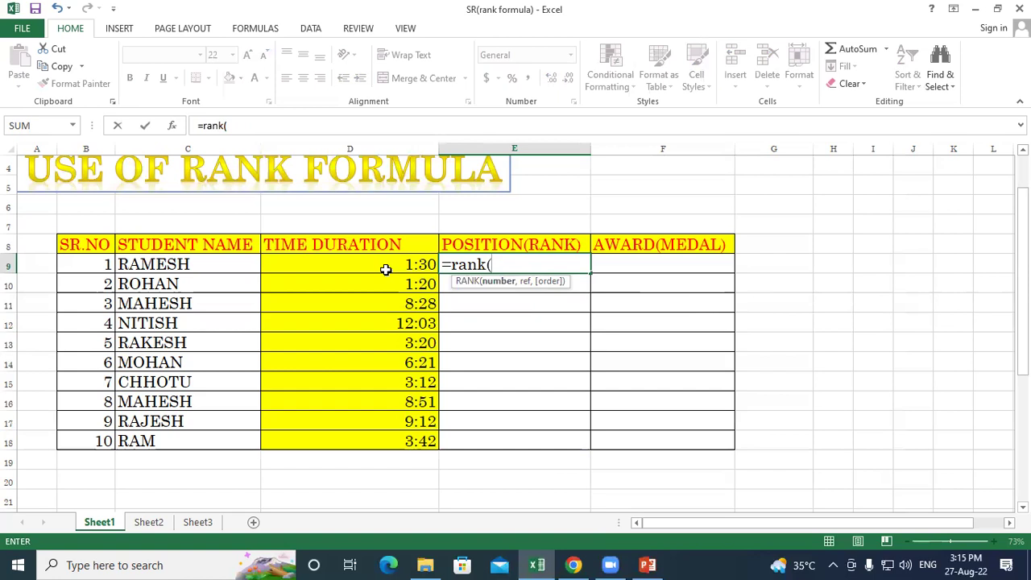
Enter =RANK(D9,$D$9:$D$18,1) in E9, ranking RAMESH's 1:30 time as 2
{"action": "left_click", "coordinate": [350, 264]}
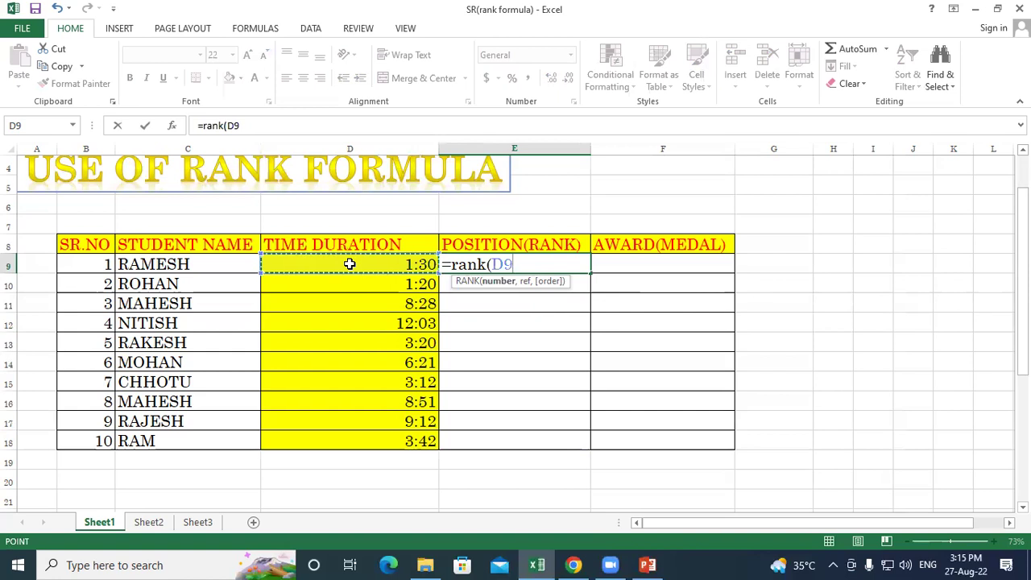
{"action": "type", "text": ","}
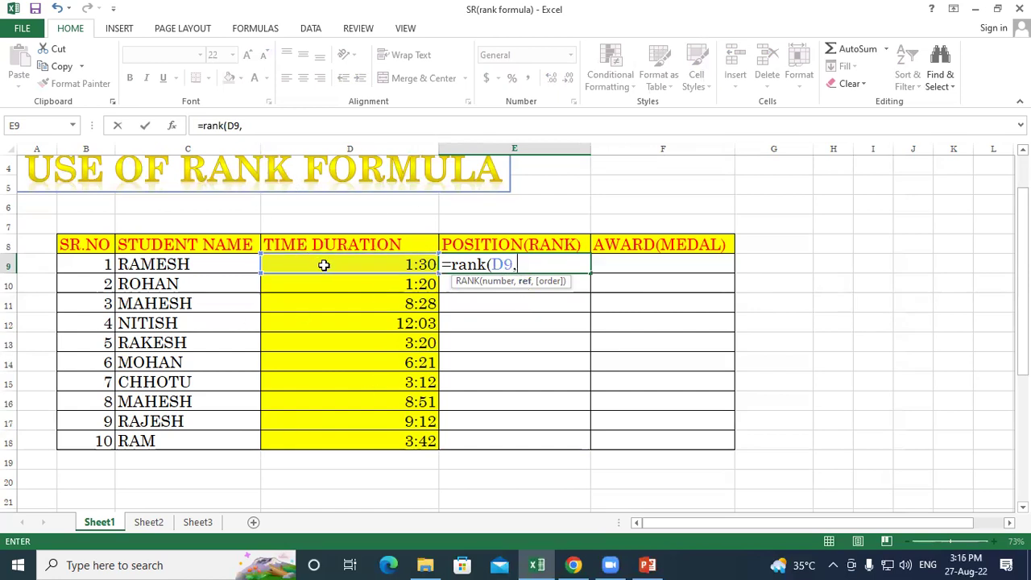
{"action": "left_click_drag", "start_coordinate": [324, 265], "coordinate": [349, 434]}
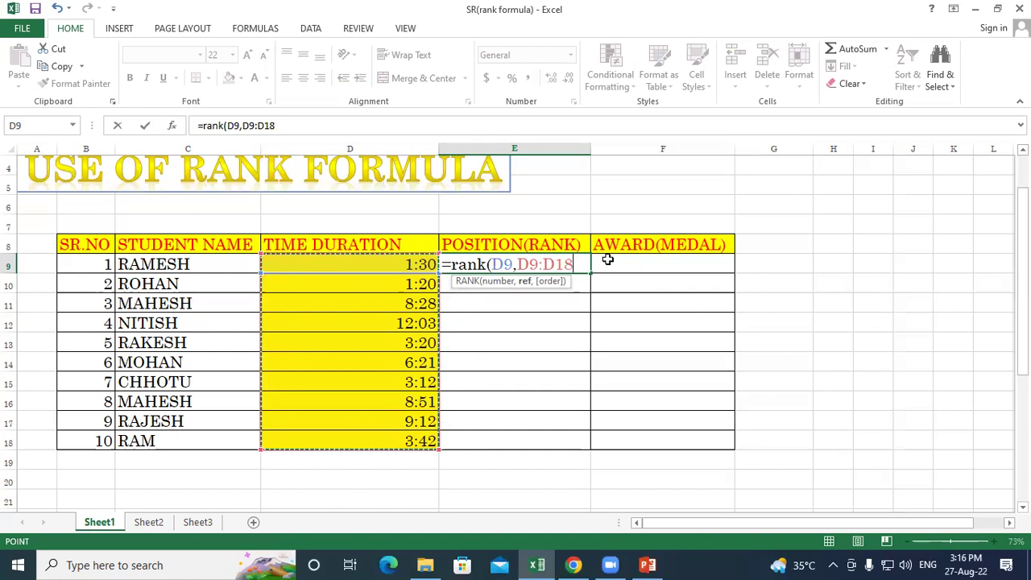
{"action": "key", "text": "F4"}
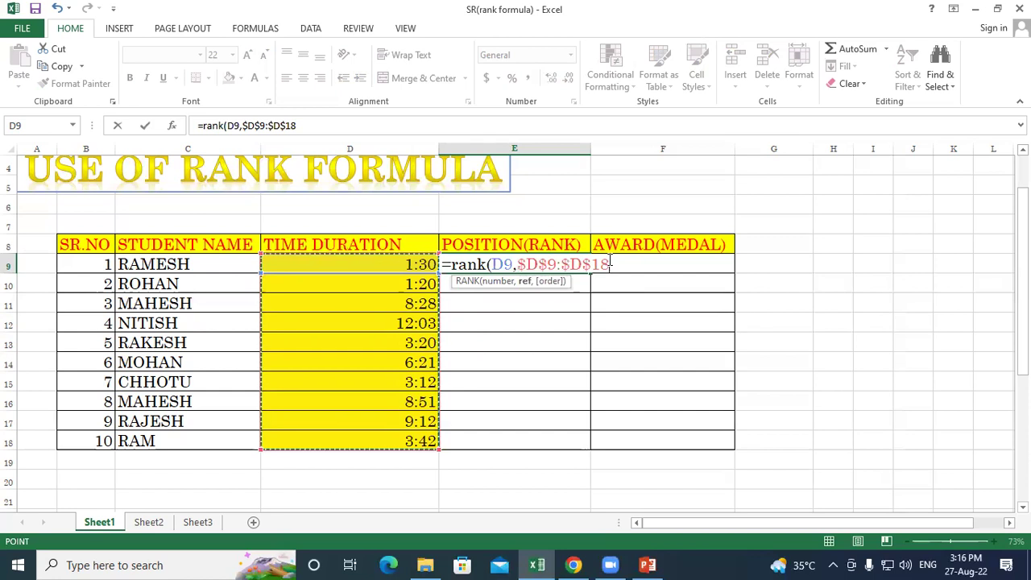
{"action": "type", "text": ","}
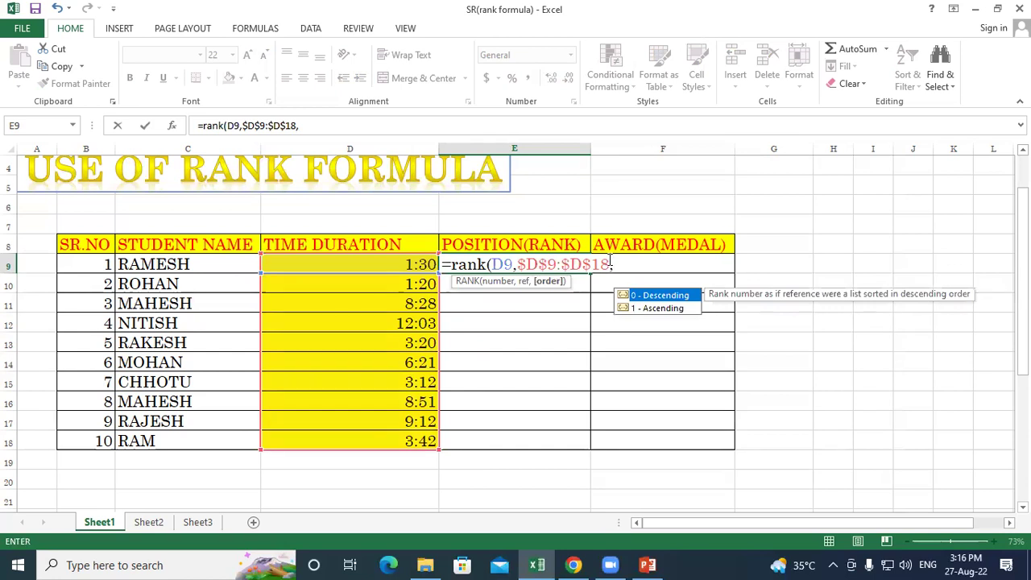
{"action": "type", "text": "1"}
{"action": "type", "text": ")"}
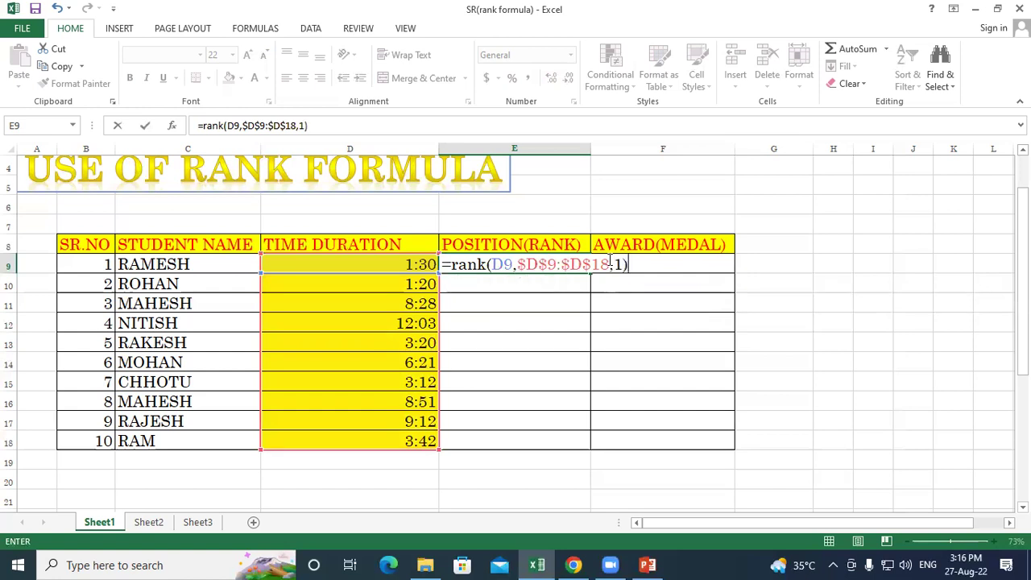
{"action": "key", "text": "Return"}
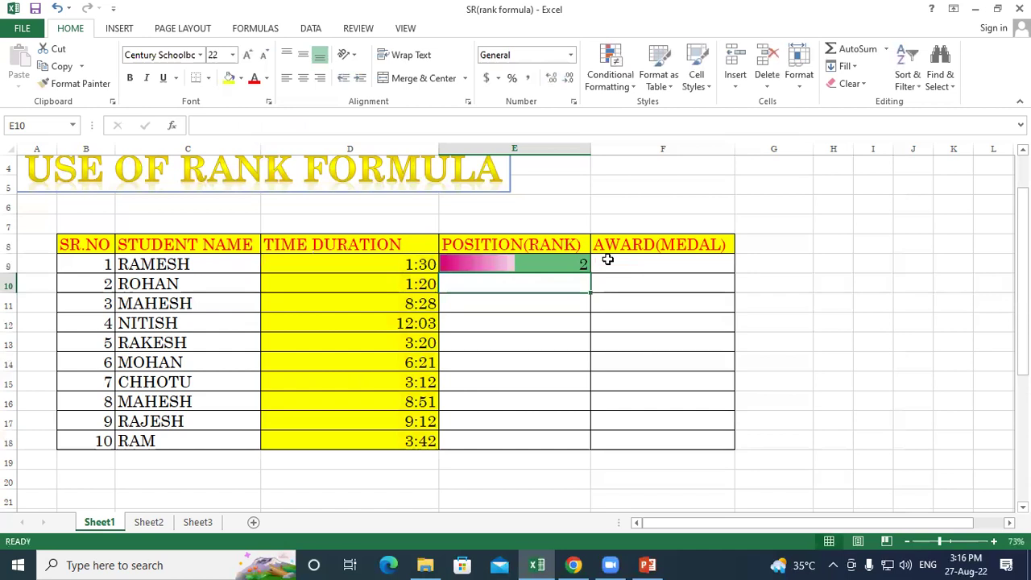
{"action": "left_click", "coordinate": [523, 260]}
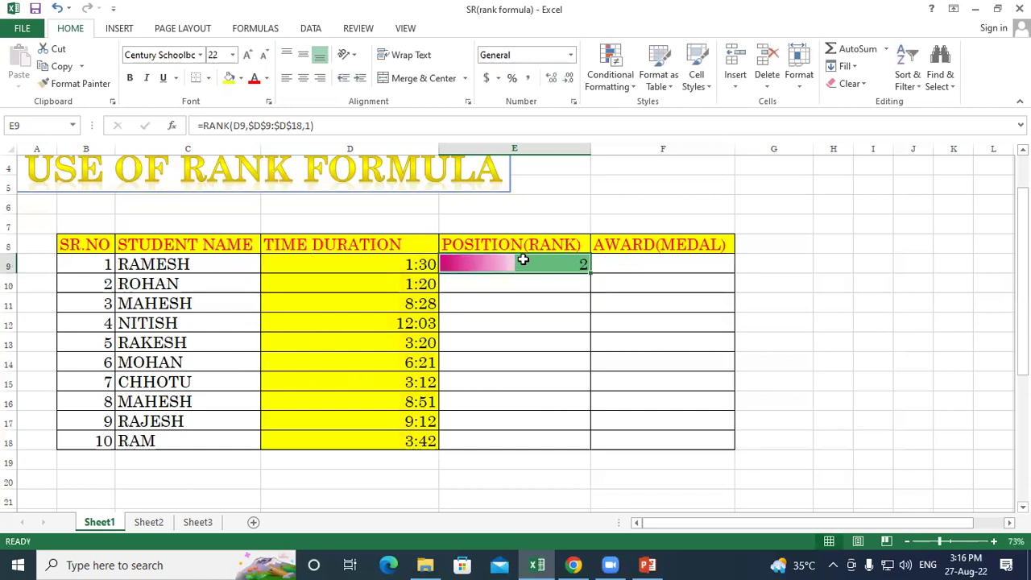
Fill the RANK formula down to E18 and check each row's copied formula
{"action": "left_click_drag", "start_coordinate": [590, 274], "coordinate": [610, 449]}
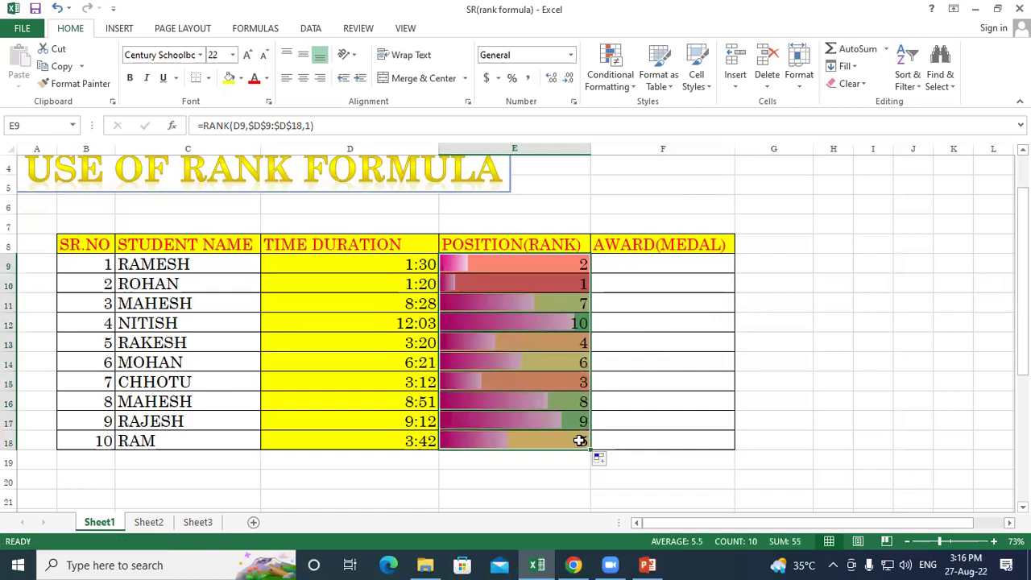
{"action": "left_click", "coordinate": [567, 419]}
{"action": "left_click", "coordinate": [554, 399]}
{"action": "left_click", "coordinate": [549, 376]}
{"action": "left_click", "coordinate": [554, 359]}
{"action": "left_click", "coordinate": [555, 341]}
{"action": "left_click", "coordinate": [555, 322]}
{"action": "left_click", "coordinate": [557, 302]}
{"action": "left_click", "coordinate": [559, 278]}
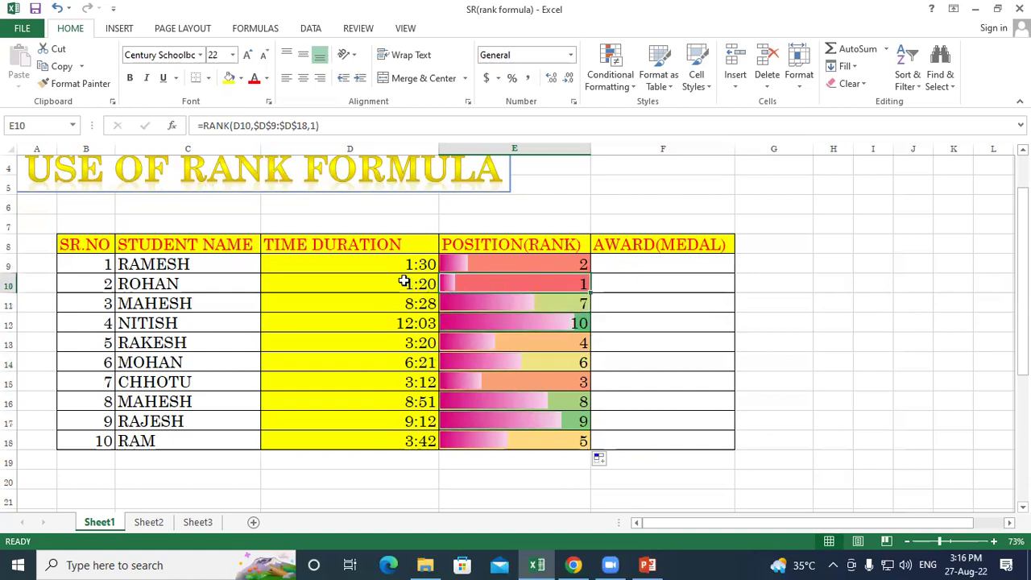
{"action": "left_click", "coordinate": [574, 265]}
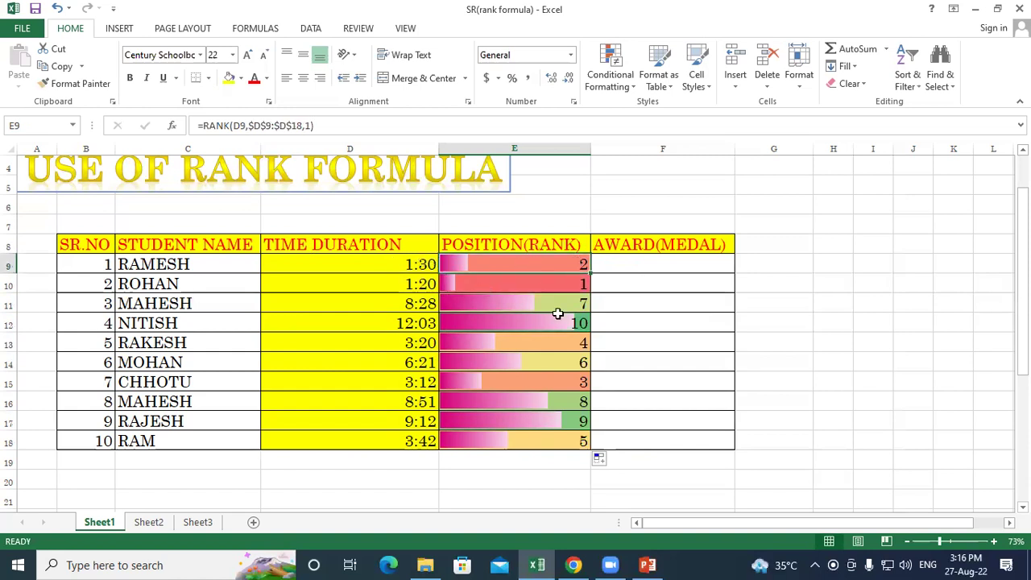
{"action": "left_click", "coordinate": [577, 381]}
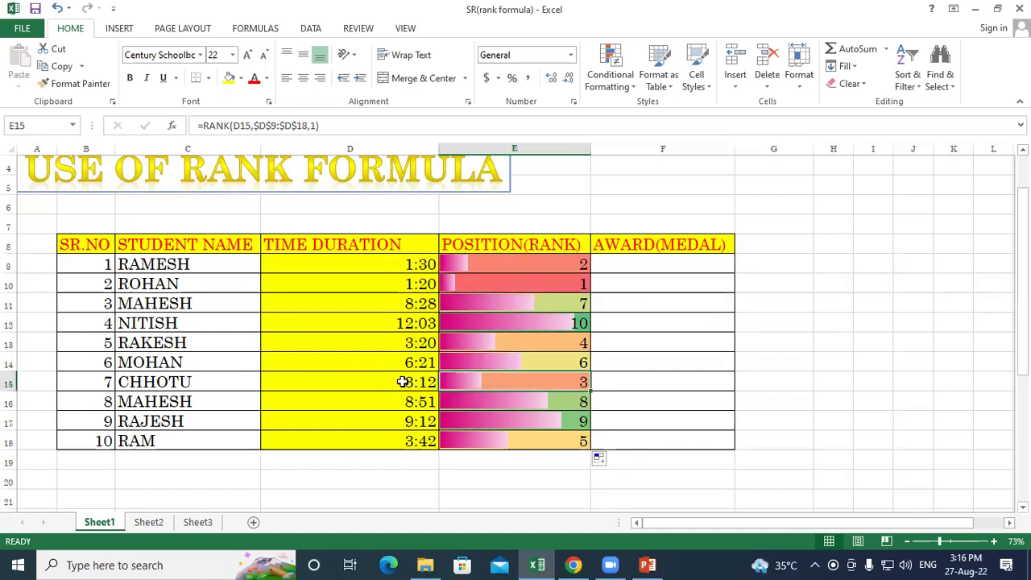
{"action": "left_click", "coordinate": [579, 343]}
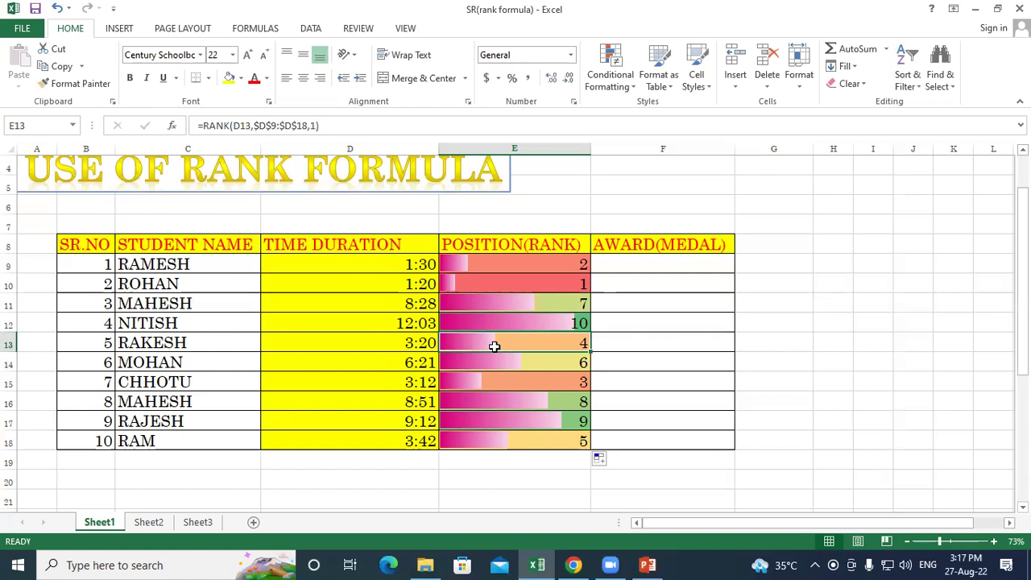
Highlight the USE OF RANK FORMULA title and the ten ranks in column E
{"action": "left_click", "coordinate": [195, 171]}
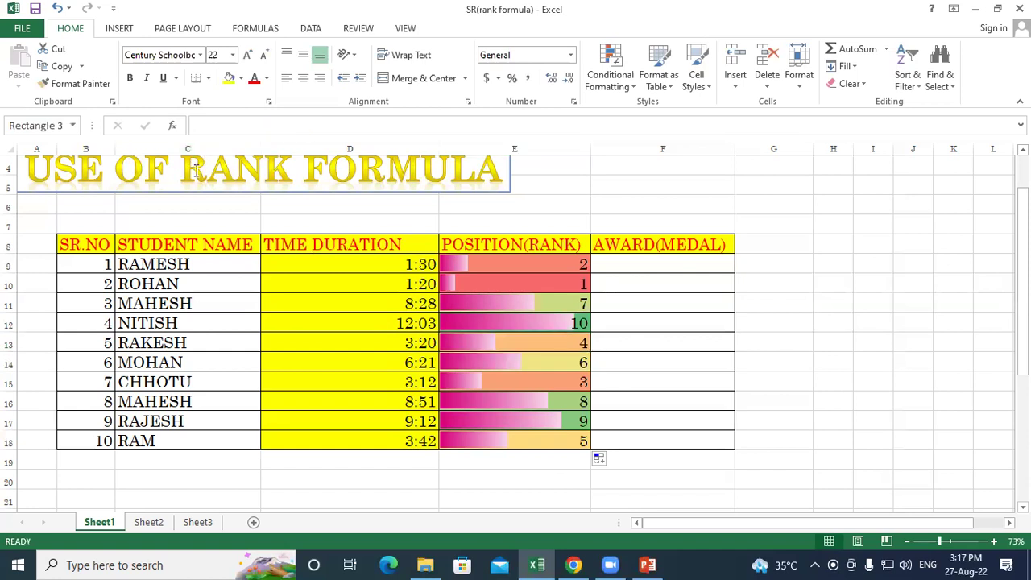
{"action": "left_click_drag", "start_coordinate": [195, 171], "coordinate": [326, 174]}
{"action": "left_click", "coordinate": [322, 203]}
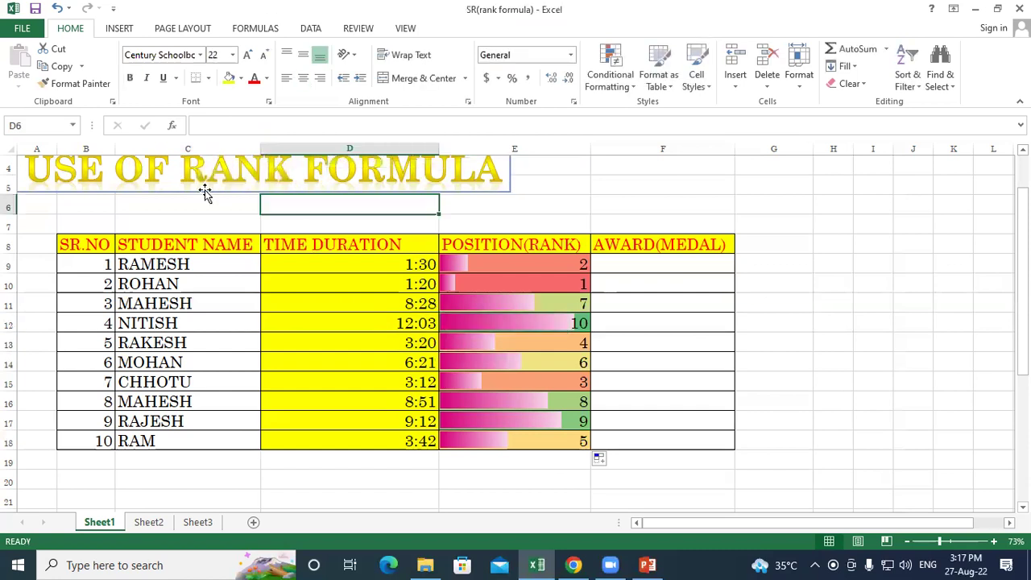
{"action": "left_click_drag", "start_coordinate": [181, 169], "coordinate": [326, 174]}
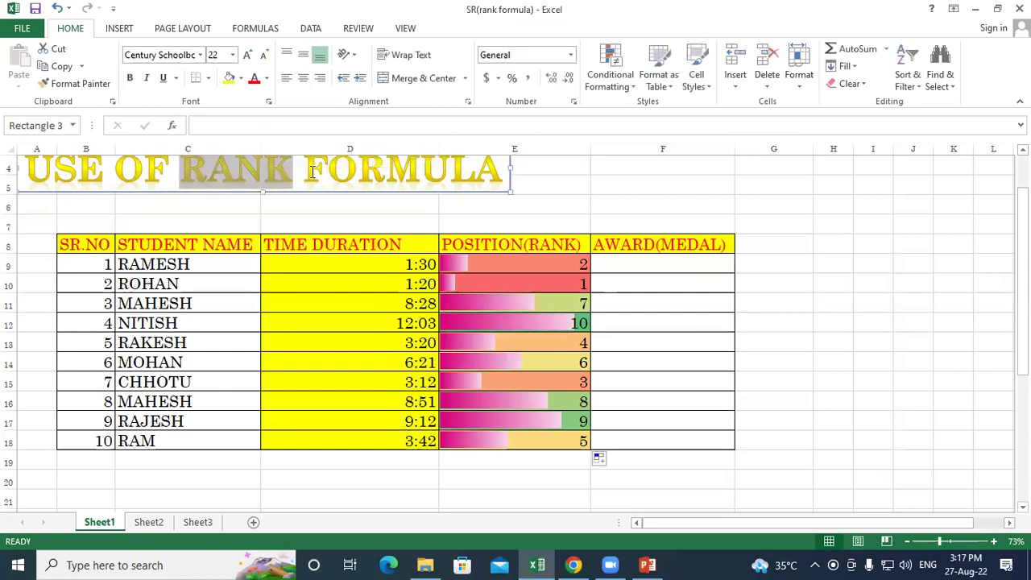
{"action": "left_click", "coordinate": [379, 203]}
{"action": "left_click_drag", "start_coordinate": [483, 265], "coordinate": [545, 440]}
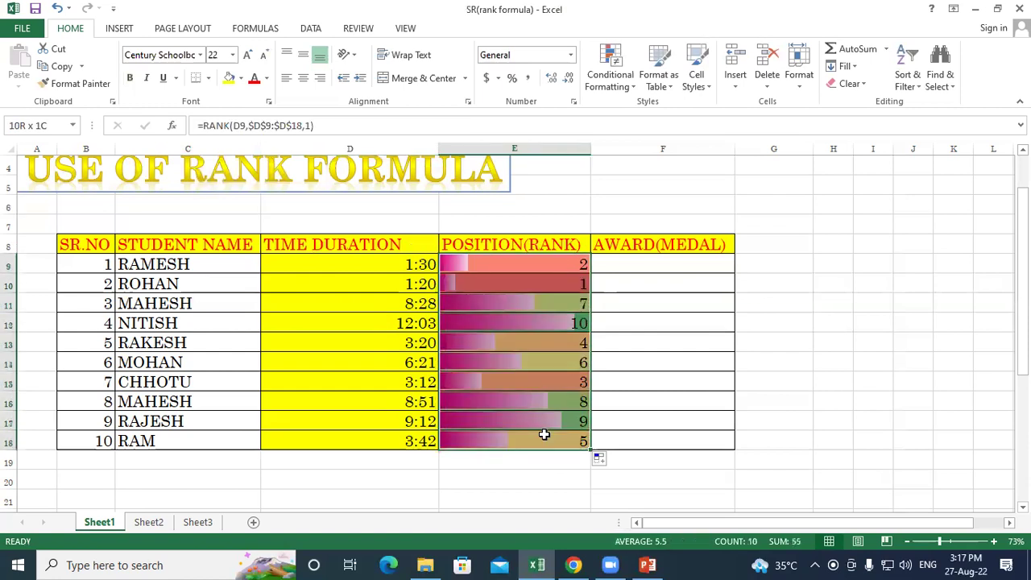
{"action": "left_click", "coordinate": [874, 302]}
{"action": "left_click", "coordinate": [624, 244]}
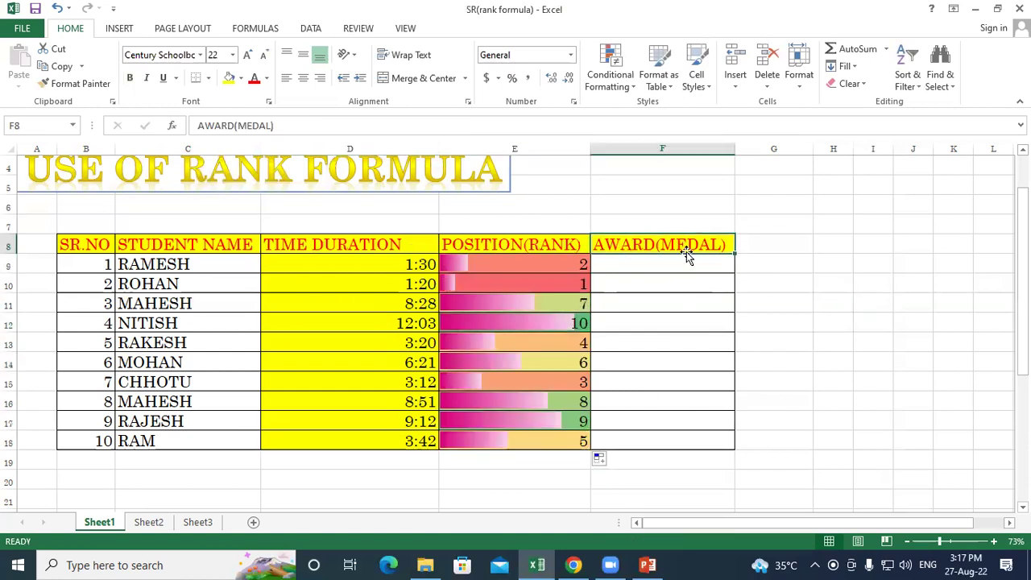
Type the medal labels gold, silver and book into G7:I7
{"action": "left_click", "coordinate": [818, 296]}
{"action": "left_click", "coordinate": [564, 268]}
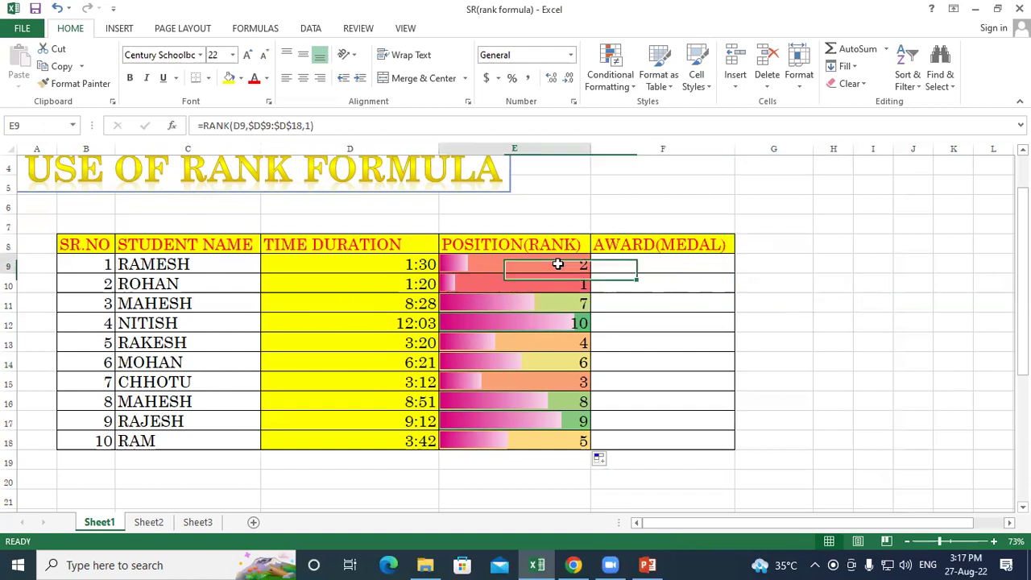
{"action": "left_click", "coordinate": [792, 223]}
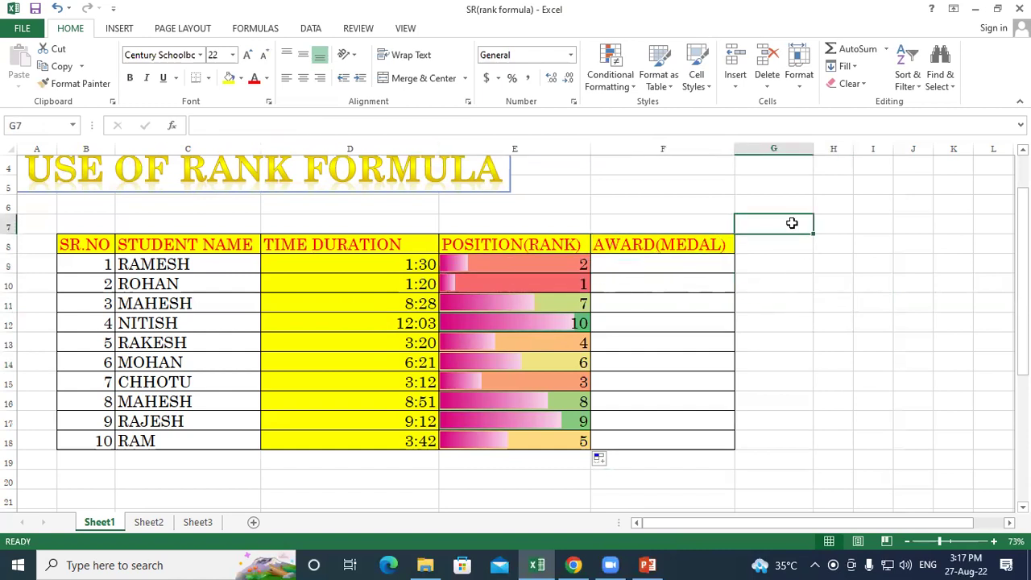
{"action": "type", "text": "gold"}
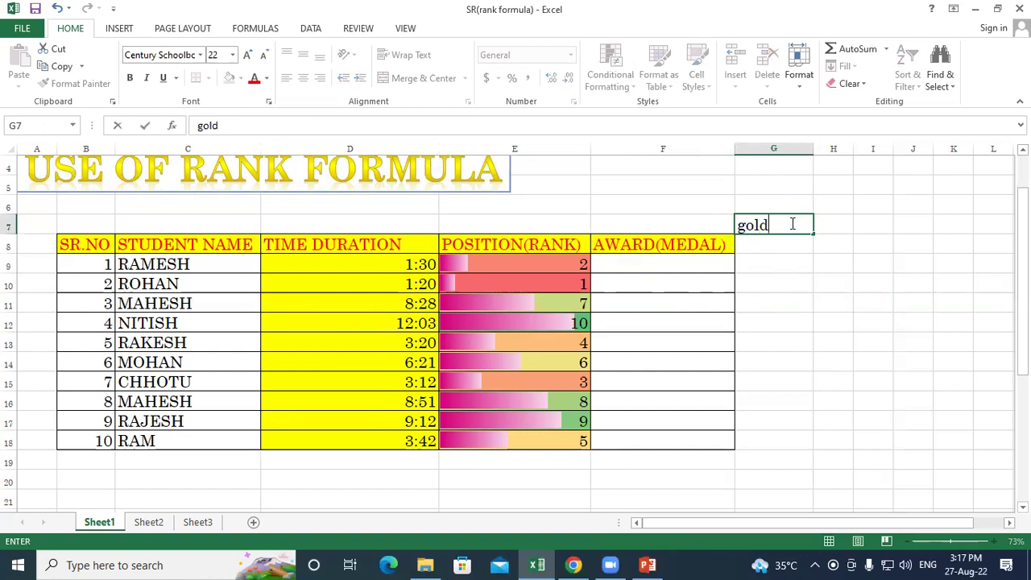
{"action": "key", "text": "Tab"}
{"action": "type", "text": "s"}
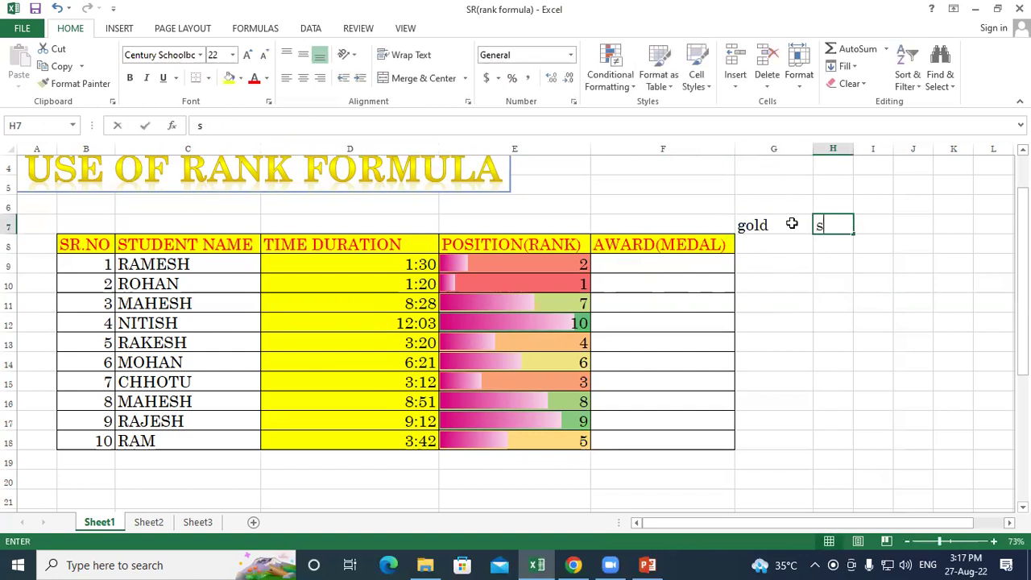
{"action": "type", "text": "ilver"}
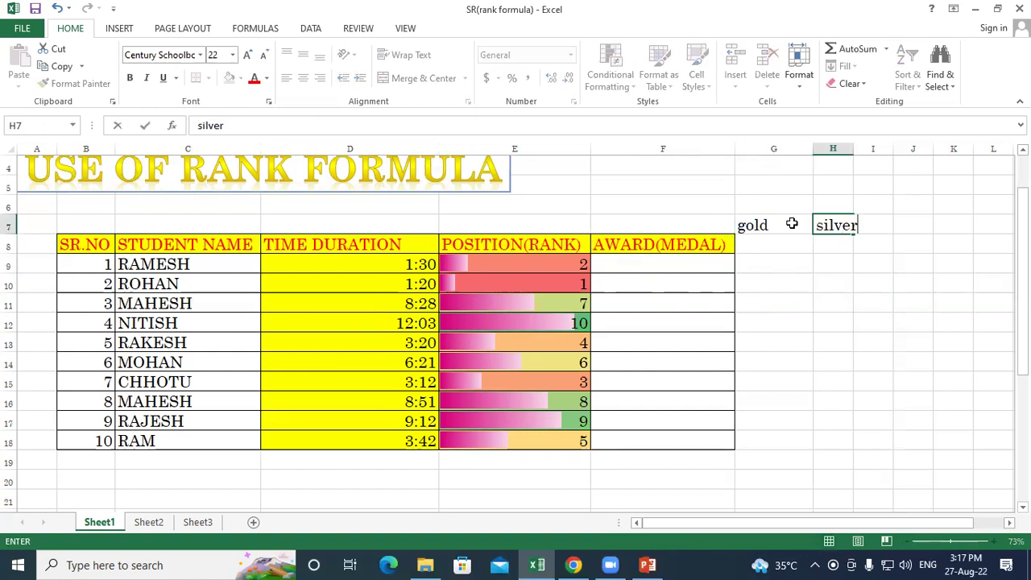
{"action": "key", "text": "Tab"}
{"action": "type", "text": "book"}
{"action": "key", "text": "Return"}
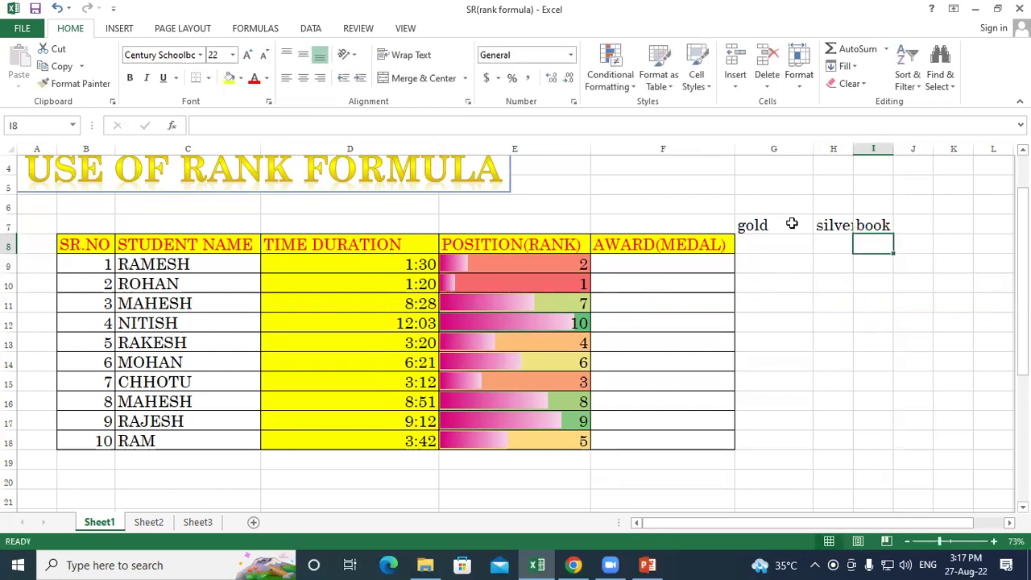
Widen column H so the silver label fits
{"action": "left_click", "coordinate": [783, 223]}
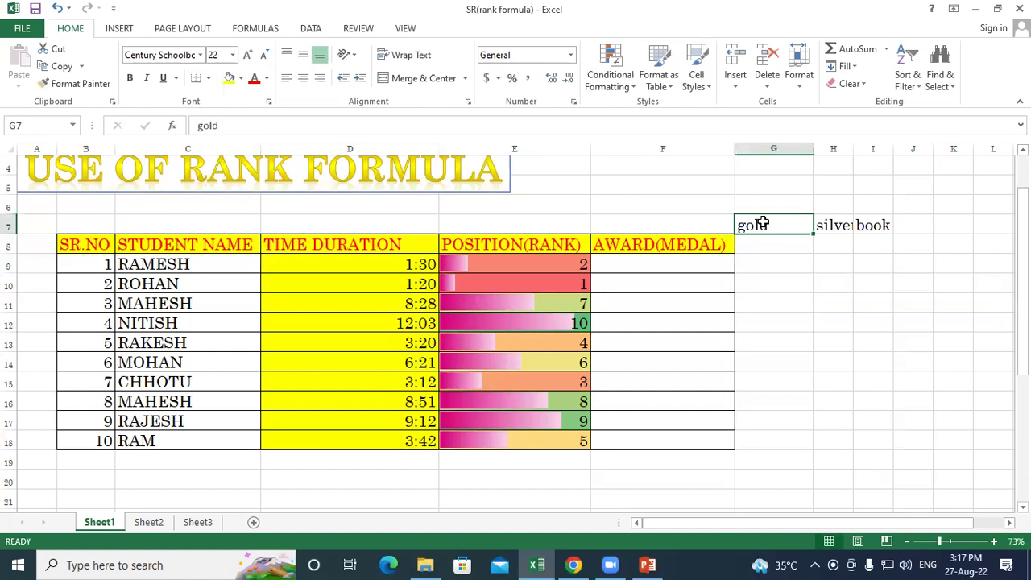
{"action": "left_click", "coordinate": [838, 218]}
{"action": "left_click_drag", "start_coordinate": [853, 148], "coordinate": [892, 148]}
{"action": "left_click", "coordinate": [870, 322]}
{"action": "left_click", "coordinate": [904, 227]}
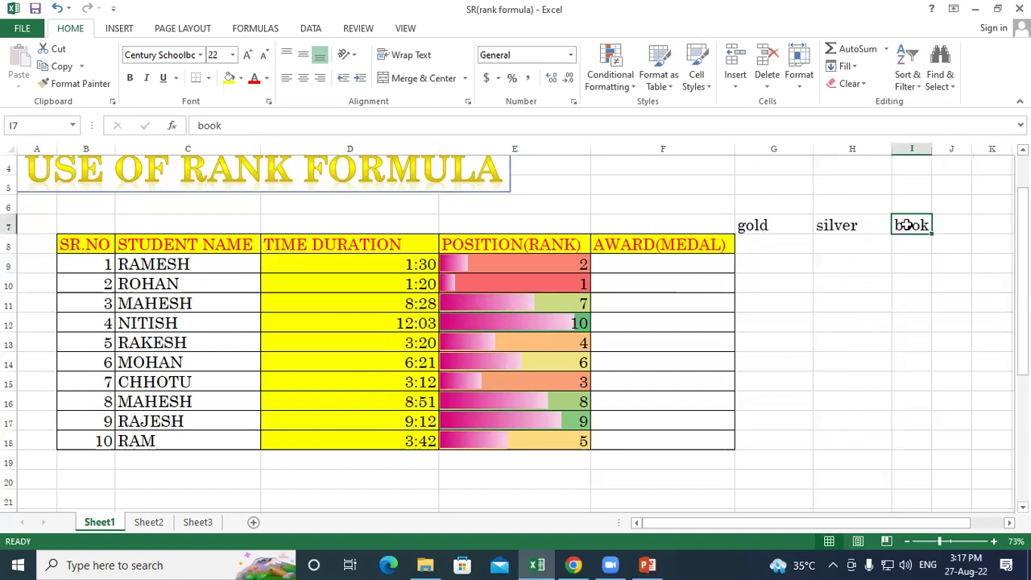
Enter ranks 1, 2 and 3 above gold, silver and book in G6:I6
{"action": "left_click", "coordinate": [757, 204]}
{"action": "type", "text": "1"}
{"action": "left_click", "coordinate": [837, 200]}
{"action": "type", "text": "2"}
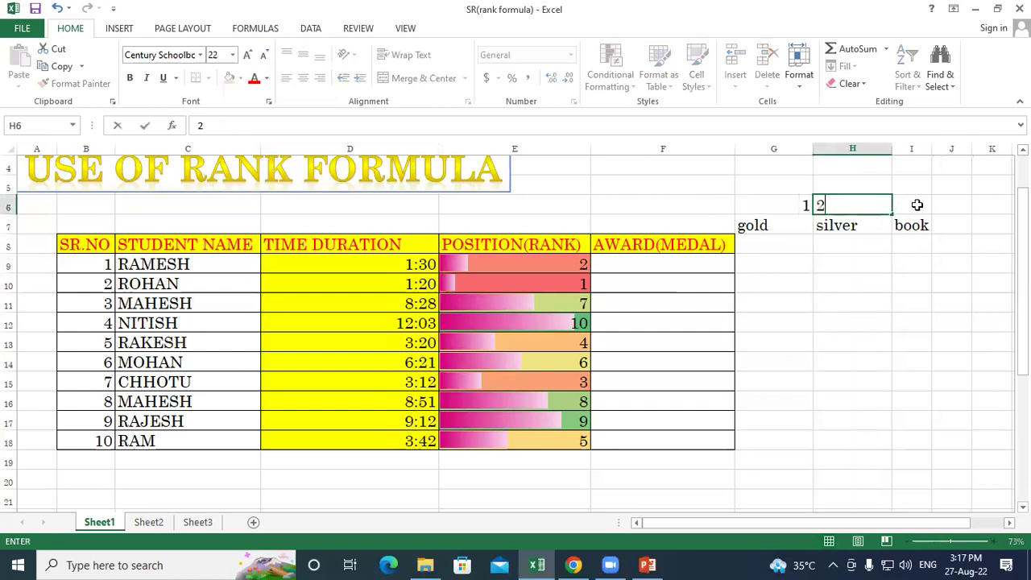
{"action": "left_click", "coordinate": [917, 204]}
{"action": "type", "text": "3"}
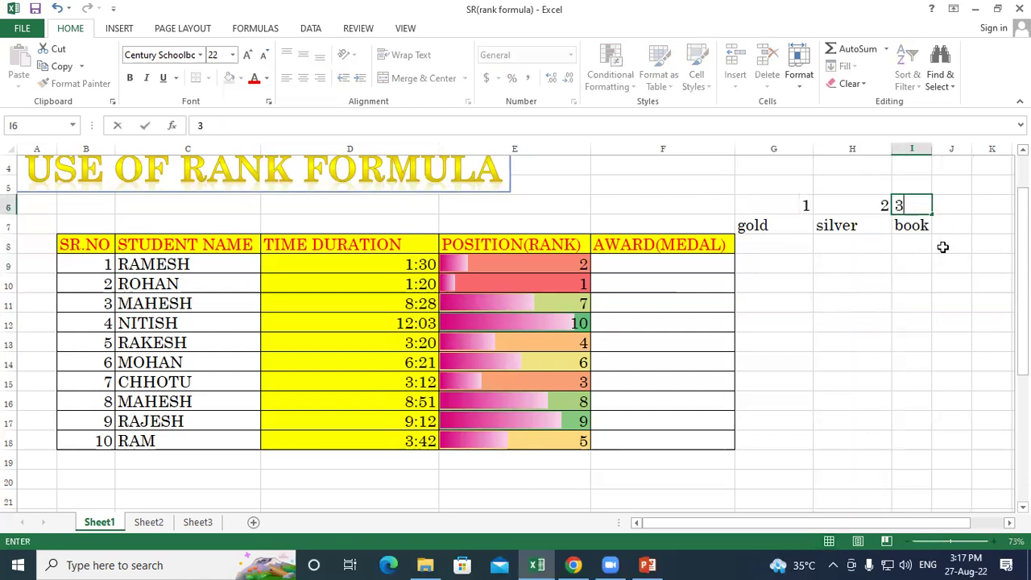
{"action": "left_click", "coordinate": [944, 298]}
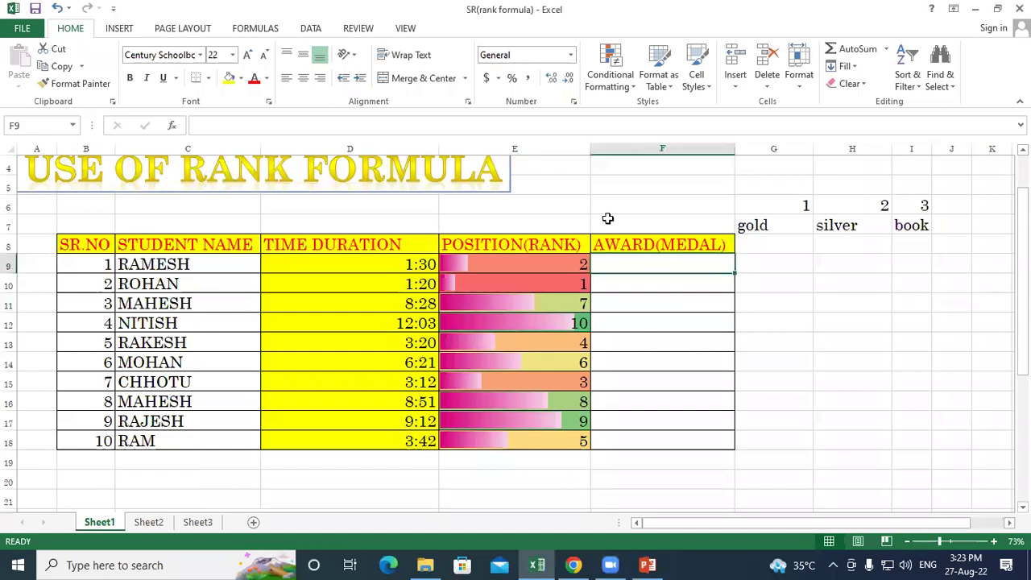
Point out the lookup pairs: rank 1 gold, 2 silver, 3 book
{"action": "left_click", "coordinate": [775, 295]}
{"action": "left_click", "coordinate": [785, 206]}
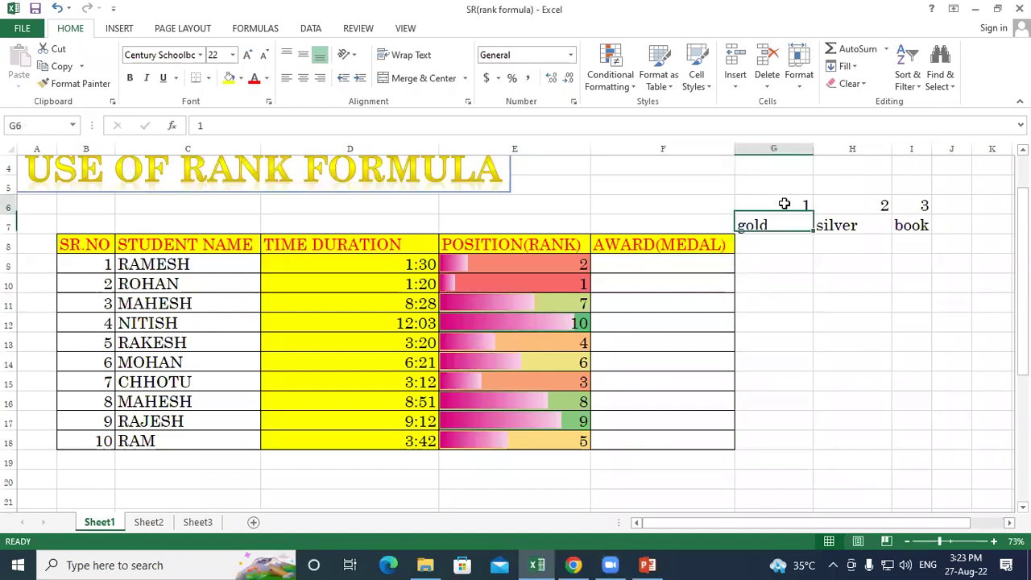
{"action": "left_click", "coordinate": [780, 226]}
{"action": "left_click", "coordinate": [773, 323]}
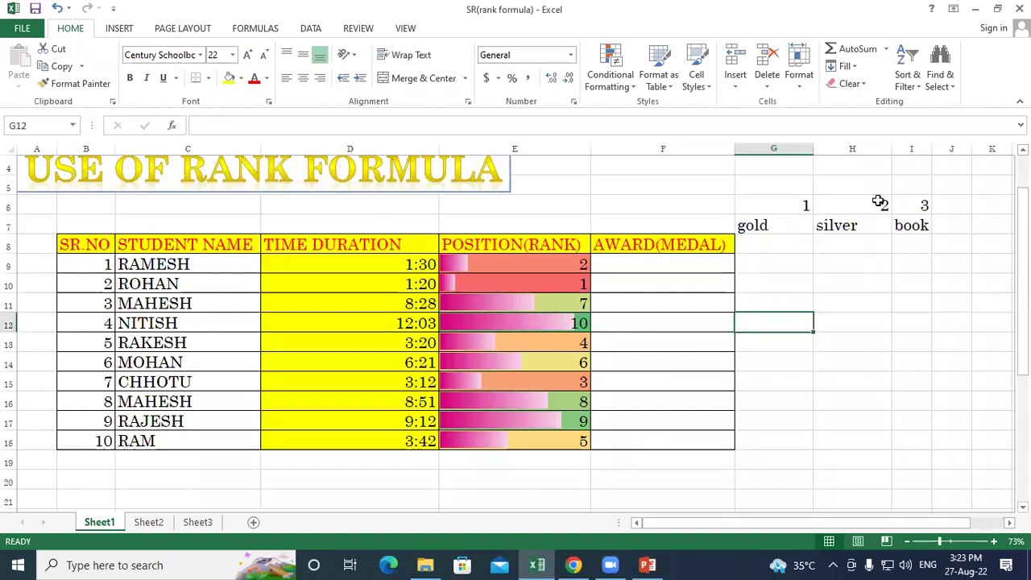
{"action": "left_click", "coordinate": [877, 203]}
{"action": "left_click", "coordinate": [851, 226]}
{"action": "left_click", "coordinate": [861, 283]}
{"action": "left_click", "coordinate": [912, 205]}
{"action": "left_click", "coordinate": [915, 224]}
Start the medal formula in F9 with =IF(E9=1,"Gold",
{"action": "left_click", "coordinate": [601, 317]}
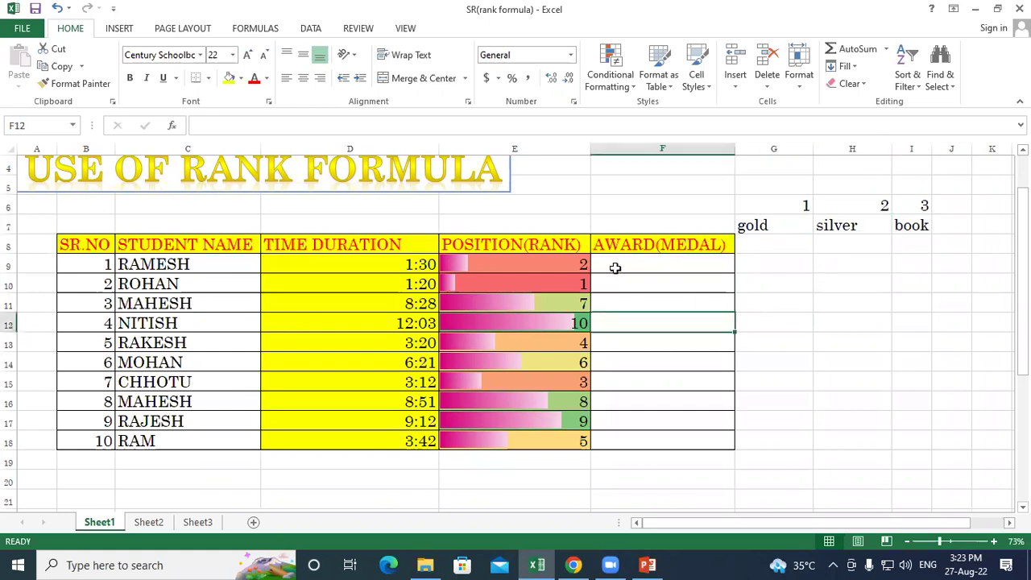
{"action": "left_click", "coordinate": [618, 260]}
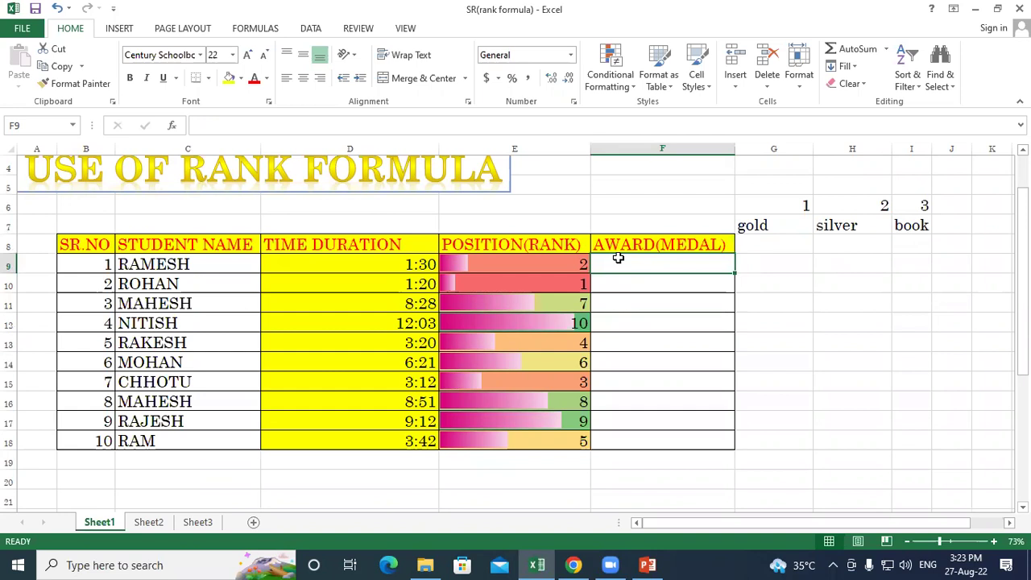
{"action": "type", "text": "="}
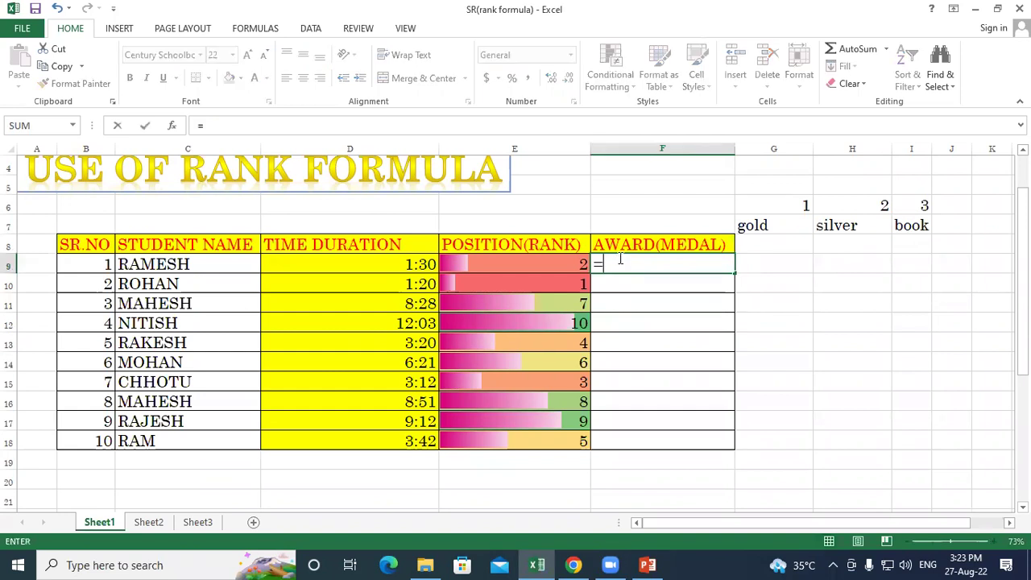
{"action": "type", "text": "if("}
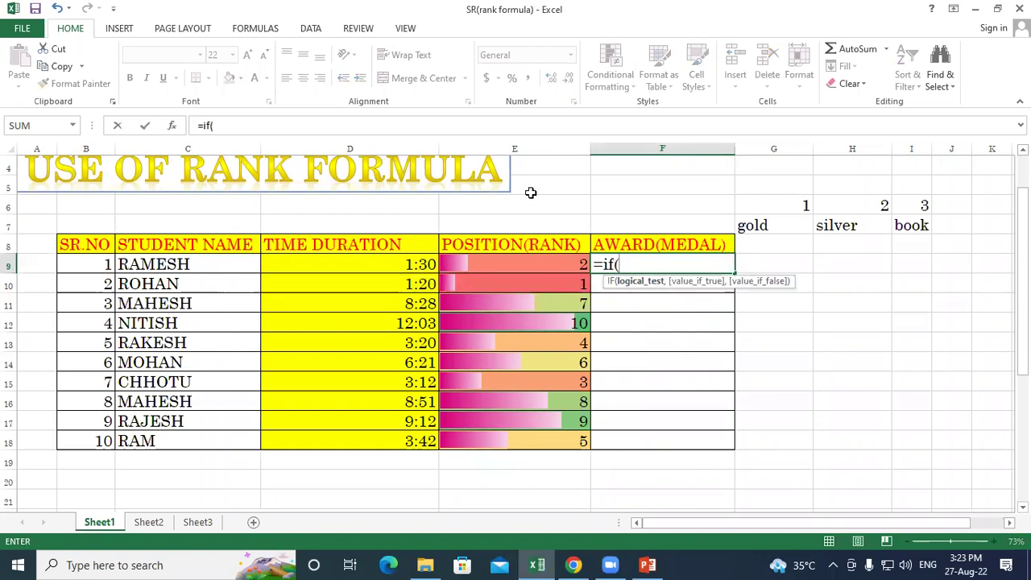
{"action": "left_click", "coordinate": [482, 260]}
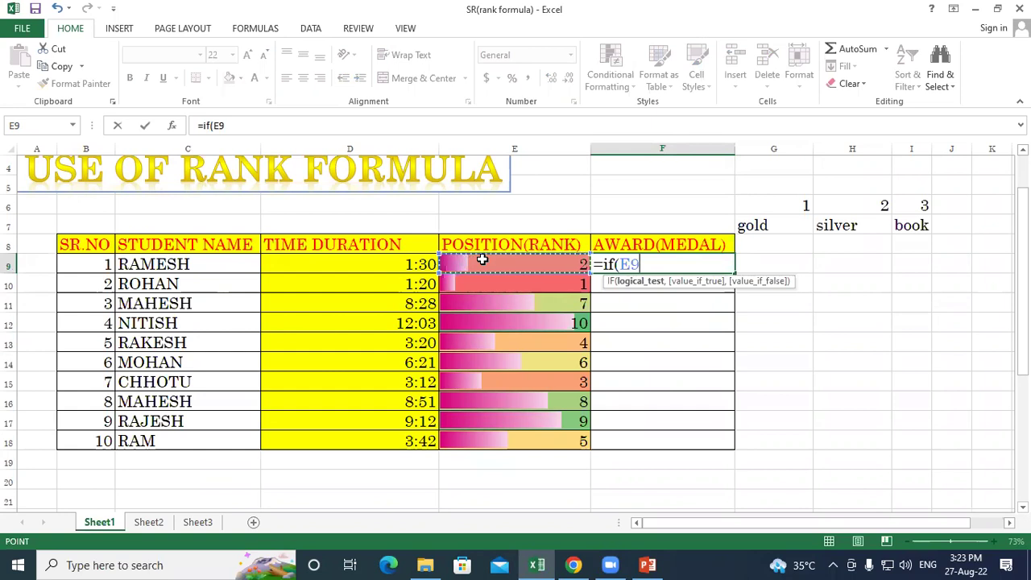
{"action": "type", "text": "=1"}
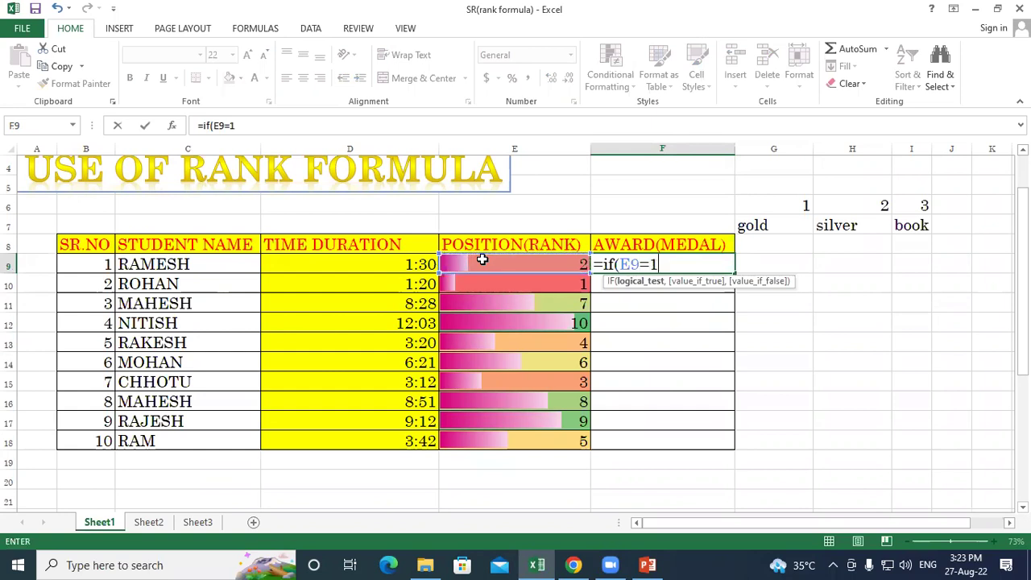
{"action": "type", "text": ","}
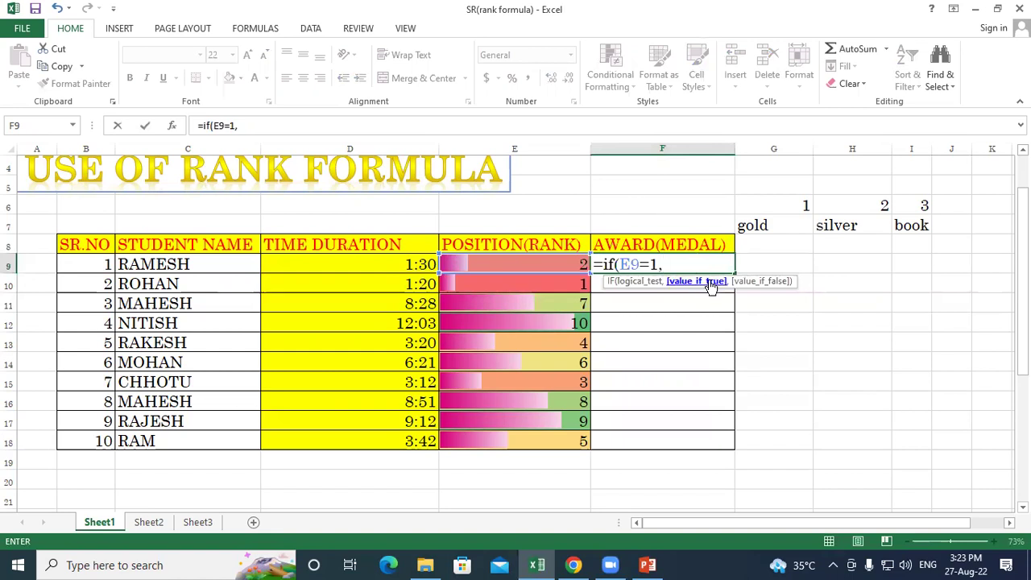
{"action": "type", "text": "\""}
{"action": "type", "text": "God"}
{"action": "key", "text": "BackSpace"}
{"action": "type", "text": "ld"}
{"action": "type", "text": "\""}
{"action": "type", "text": ","}
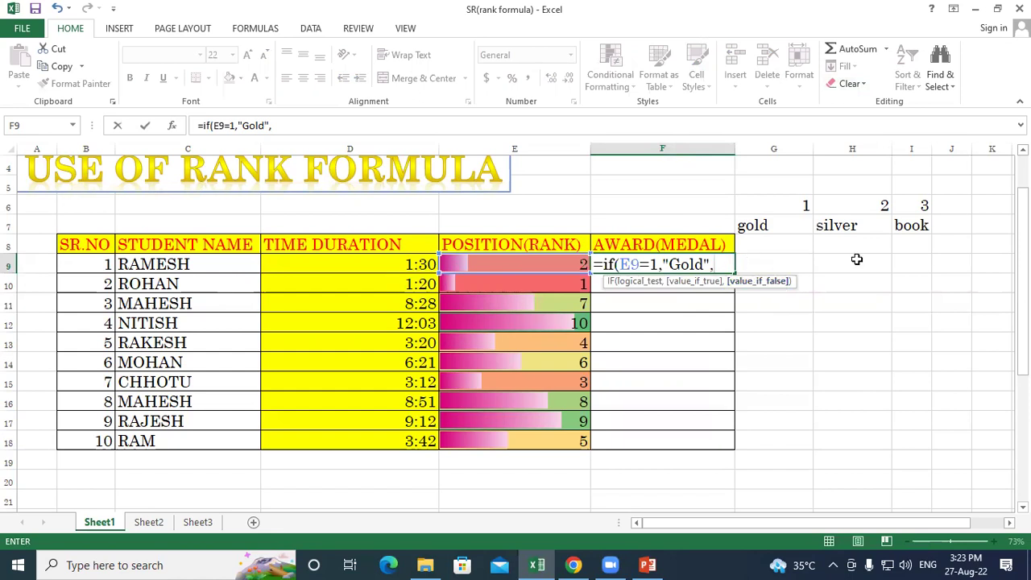
Nest IF(E9=2,"Silver", and IF(E9=3,"Book" tests into the F9 formula
{"action": "type", "text": "if("}
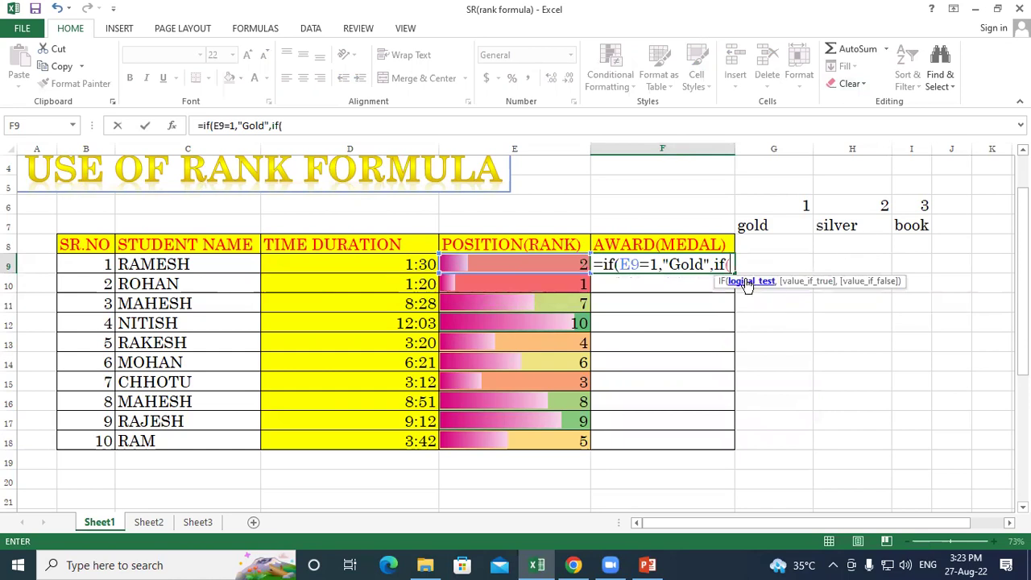
{"action": "left_click", "coordinate": [543, 263]}
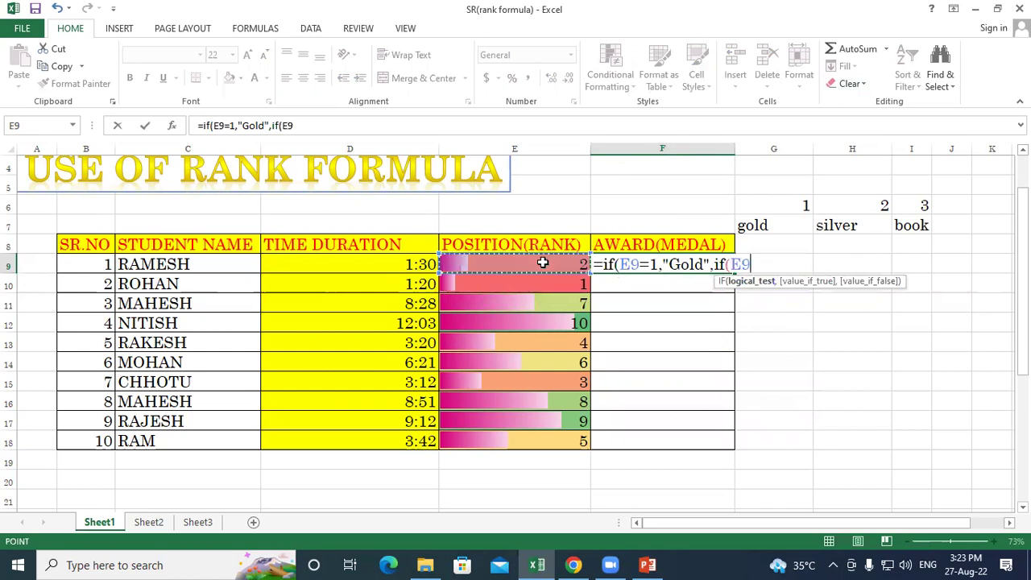
{"action": "type", "text": "=2"}
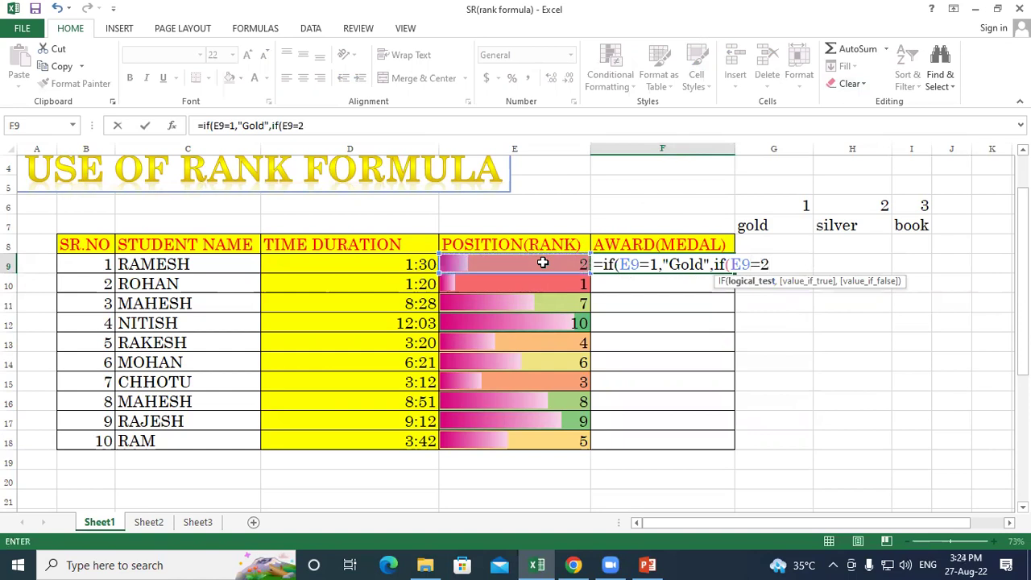
{"action": "type", "text": ",\""}
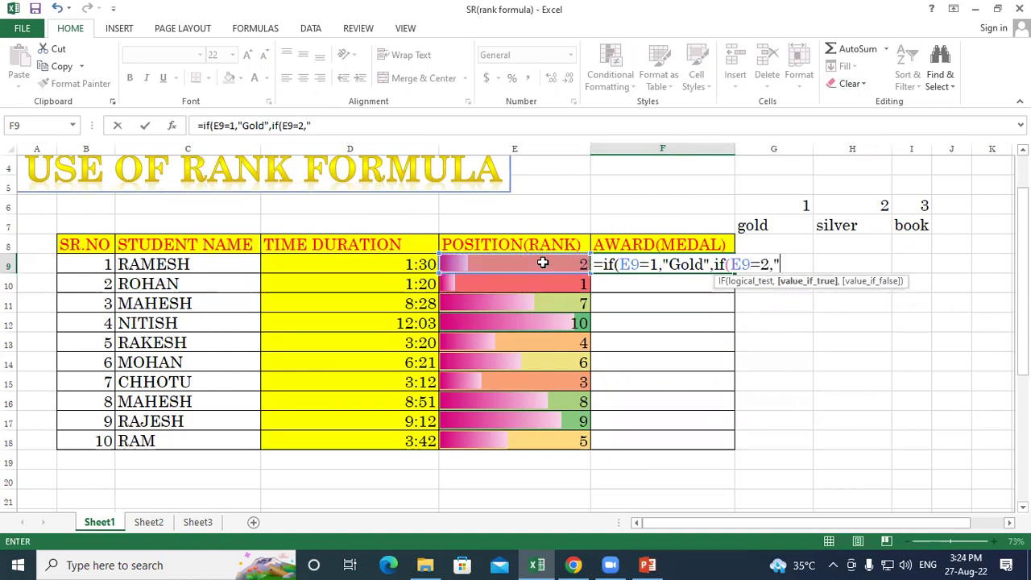
{"action": "type", "text": "Silve"}
{"action": "type", "text": "r\""}
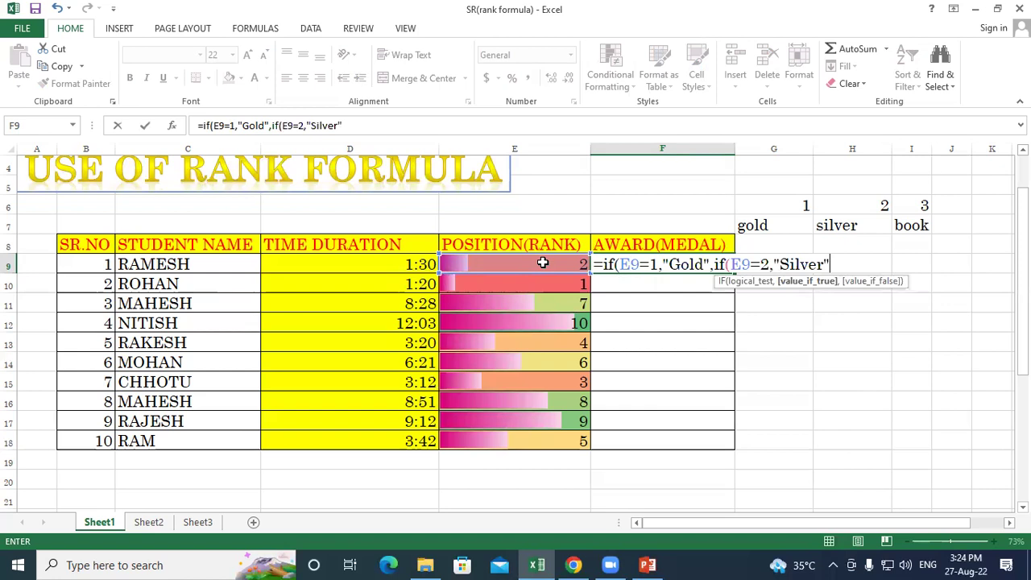
{"action": "type", "text": ","}
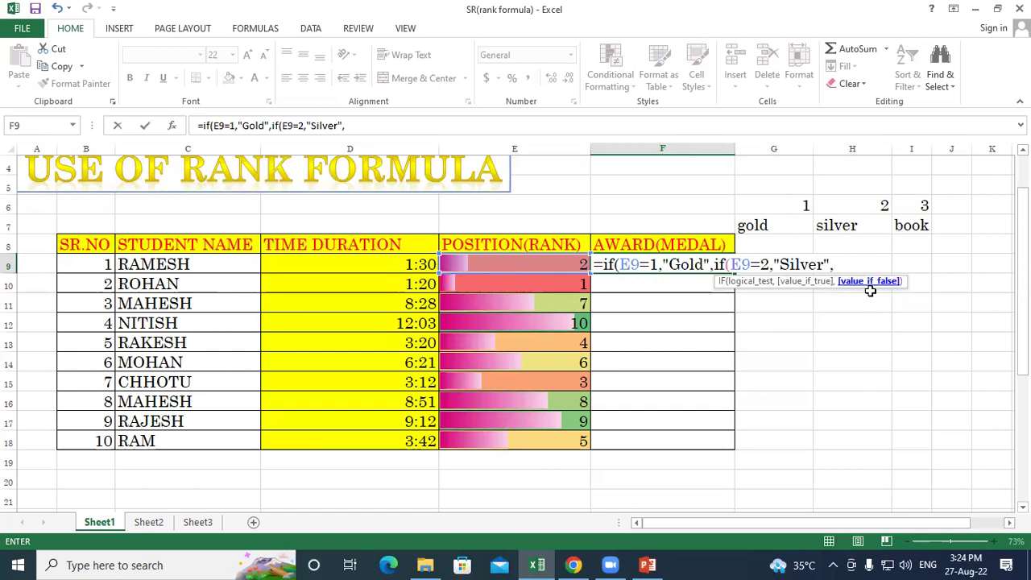
{"action": "type", "text": "if"}
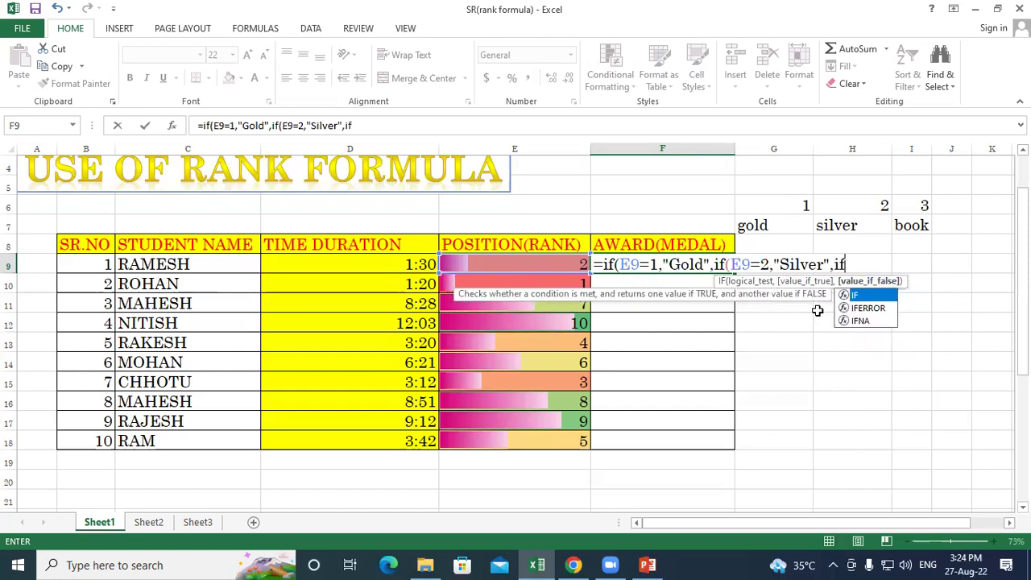
{"action": "type", "text": "("}
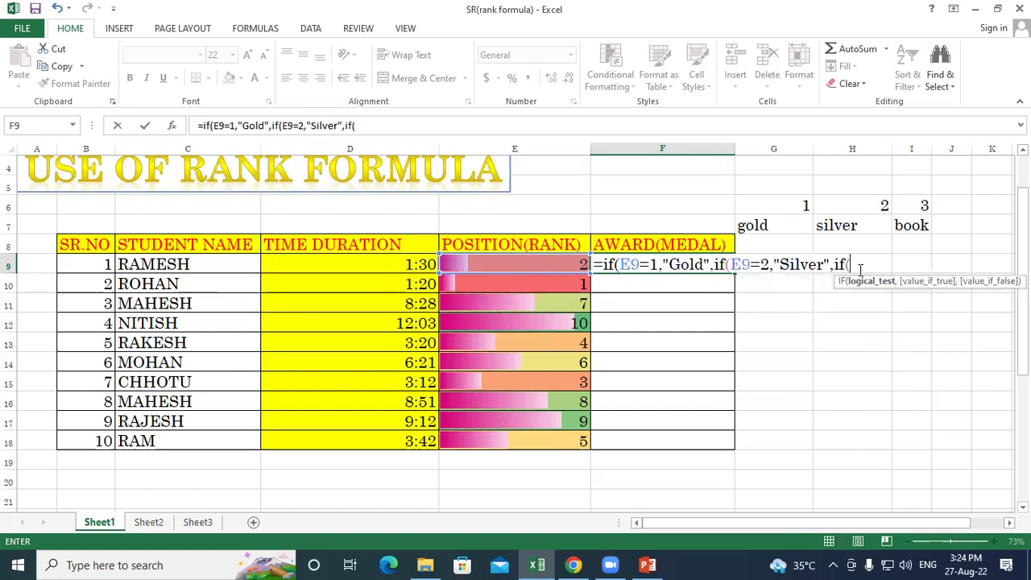
{"action": "left_click", "coordinate": [571, 264]}
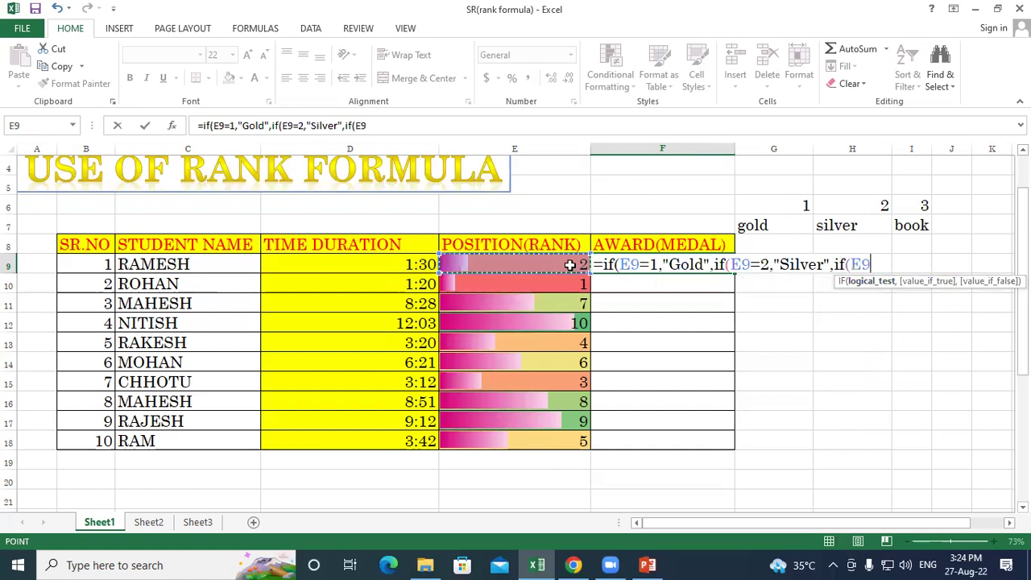
{"action": "type", "text": "="}
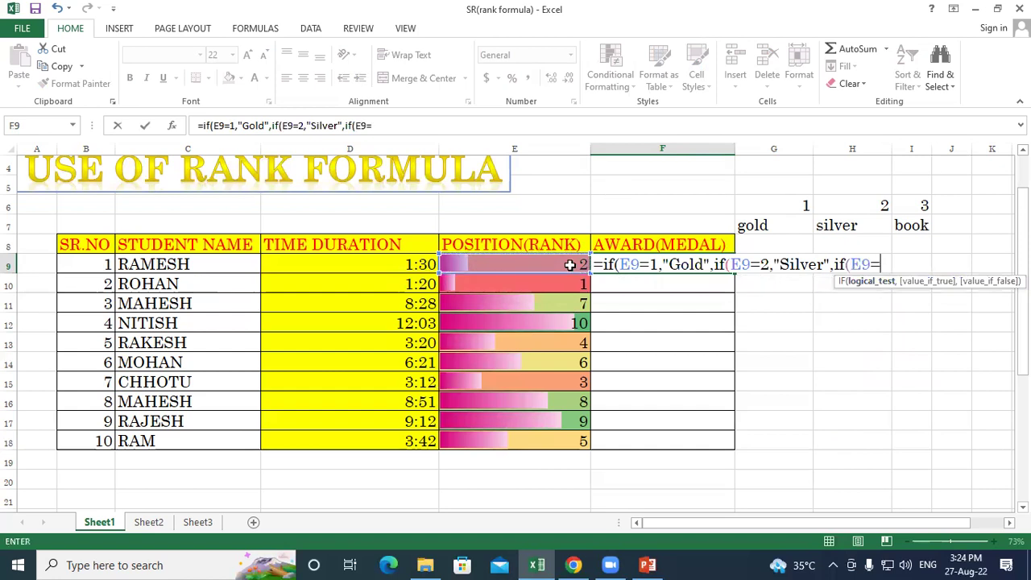
{"action": "type", "text": "3"}
{"action": "type", "text": ",\""}
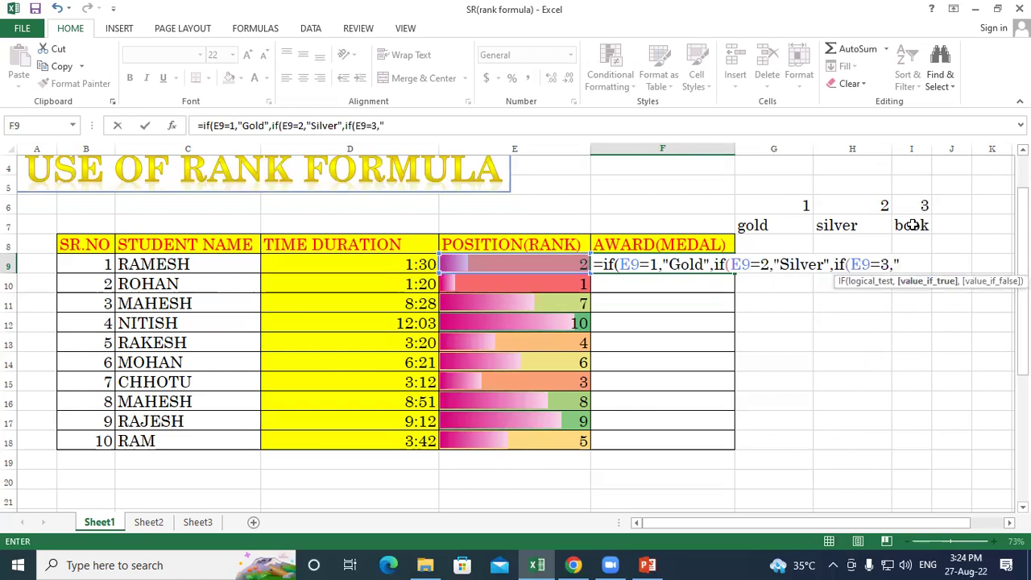
{"action": "type", "text": "boo"}
{"action": "key", "text": "BackSpace"}
{"action": "key", "text": "BackSpace"}
{"action": "key", "text": "BackSpace"}
{"action": "type", "text": "Bo"}
{"action": "type", "text": "ok\""}
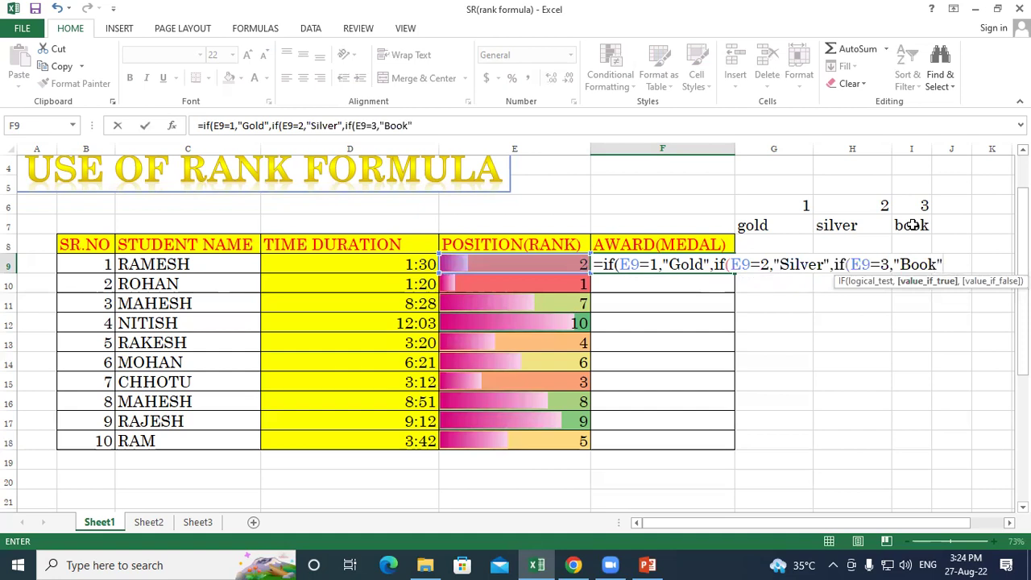
{"action": "type", "text": ")"}
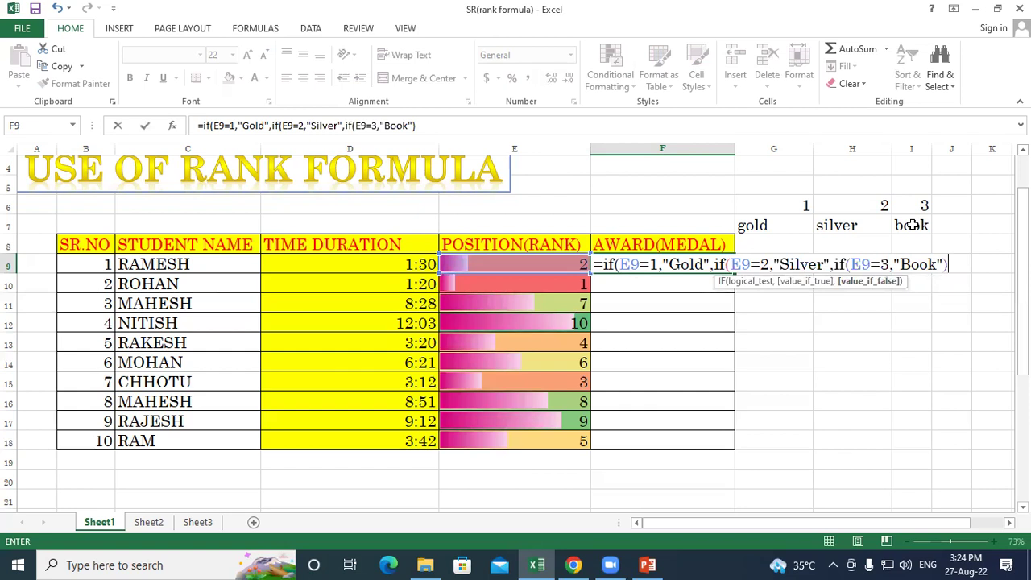
Add the "No Medal" fallback and close all the nested IF parentheses
{"action": "key", "text": "BackSpace"}
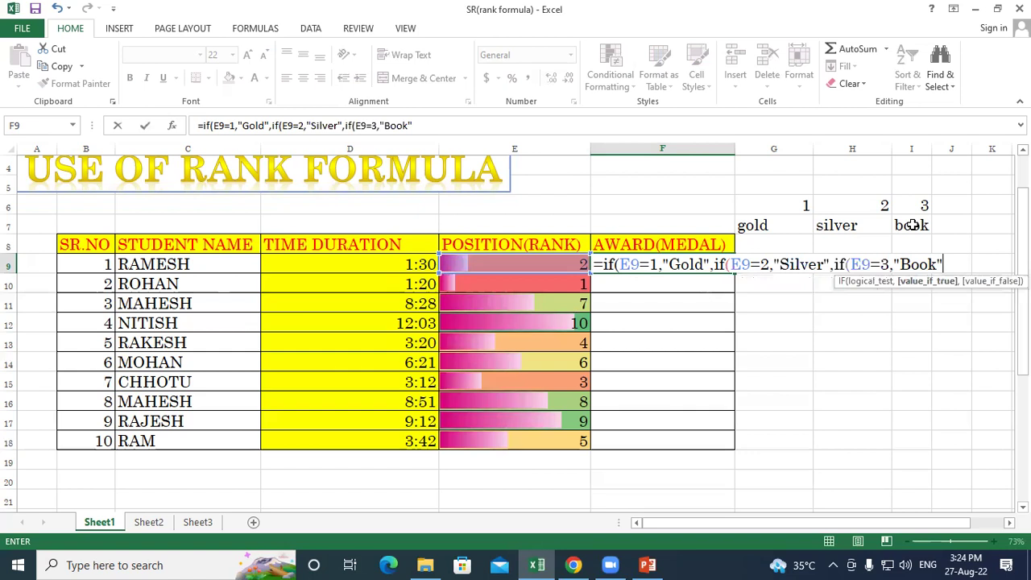
{"action": "type", "text": ","}
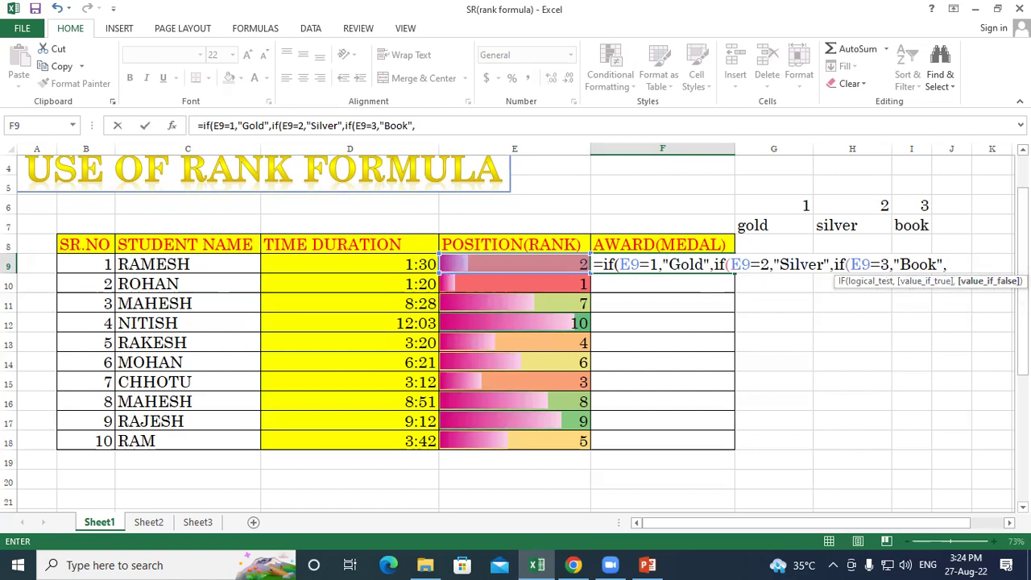
{"action": "type", "text": "No Medal"}
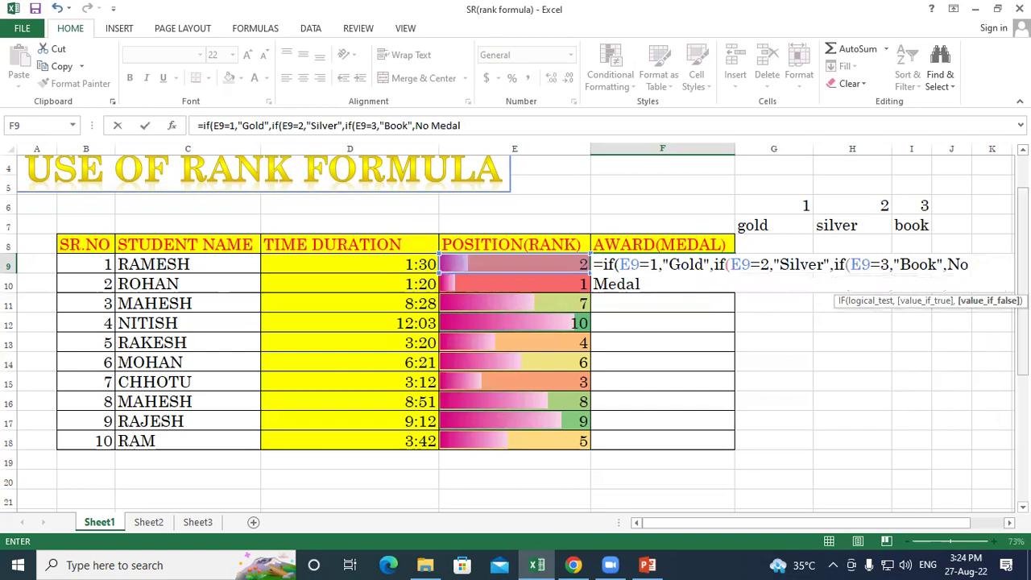
{"action": "type", "text": "\""}
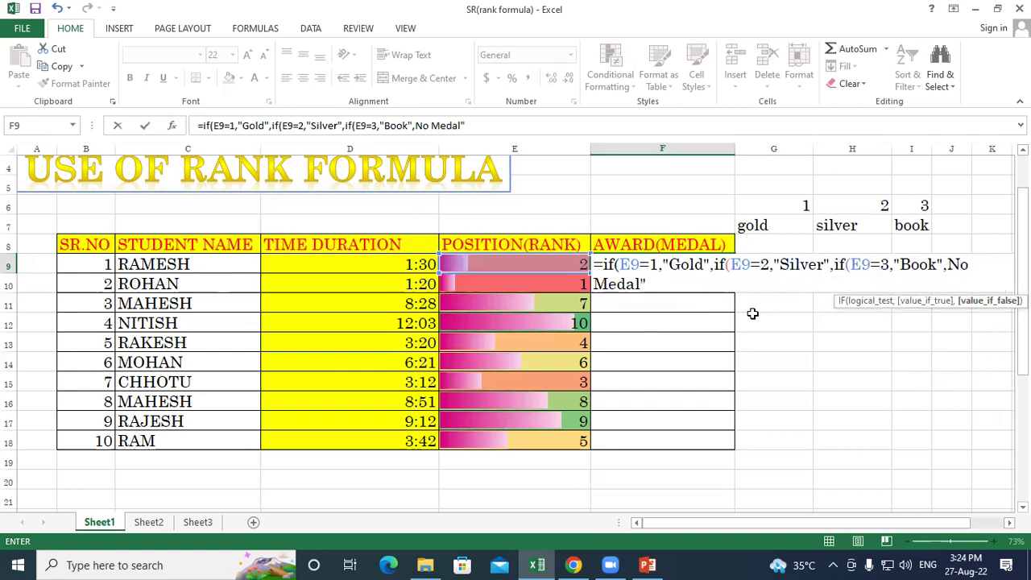
{"action": "type", "text": ")"}
{"action": "left_click", "coordinate": [949, 265]}
{"action": "type", "text": "\""}
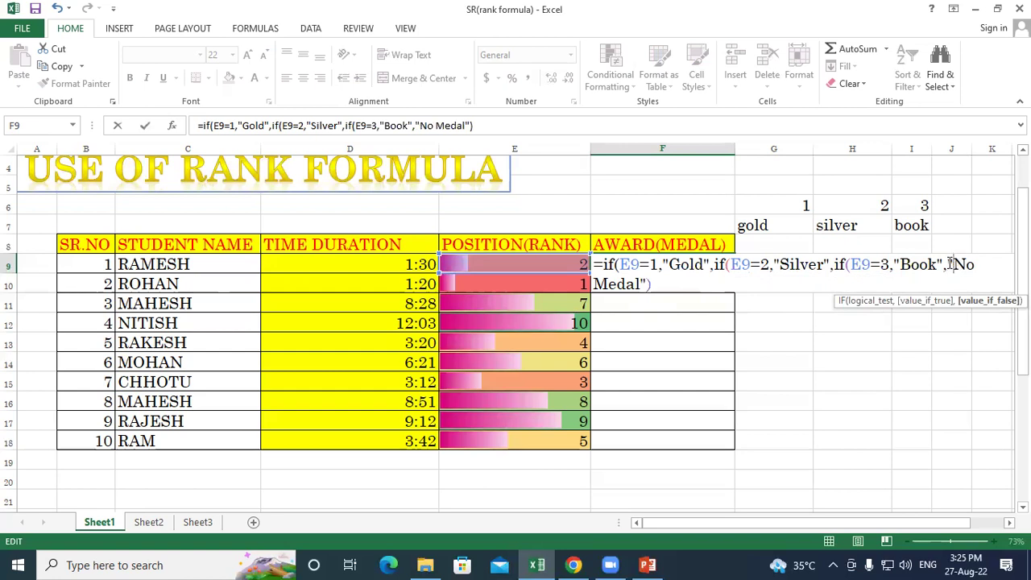
{"action": "left_click", "coordinate": [671, 285]}
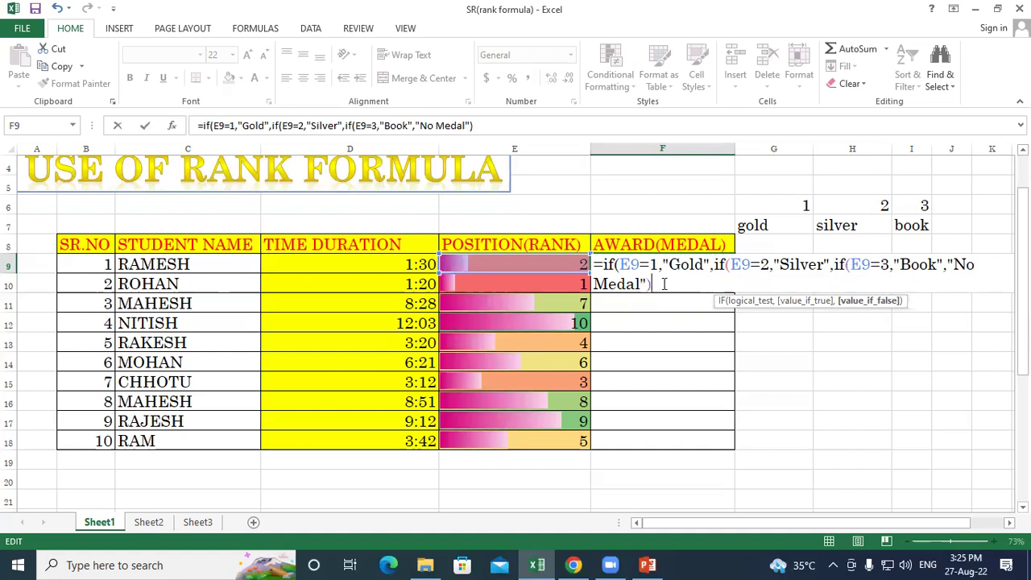
{"action": "type", "text": ")"}
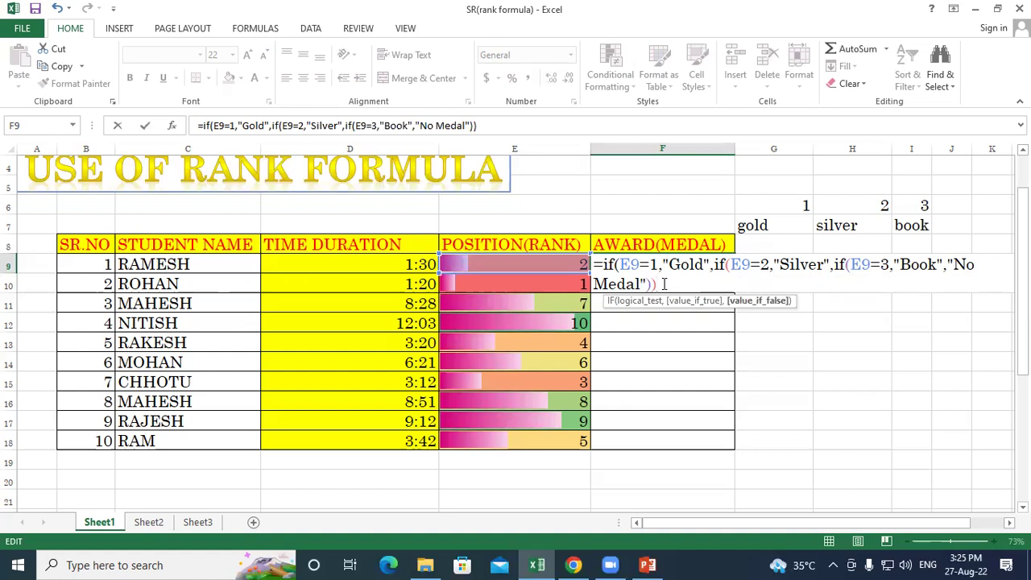
{"action": "type", "text": ")"}
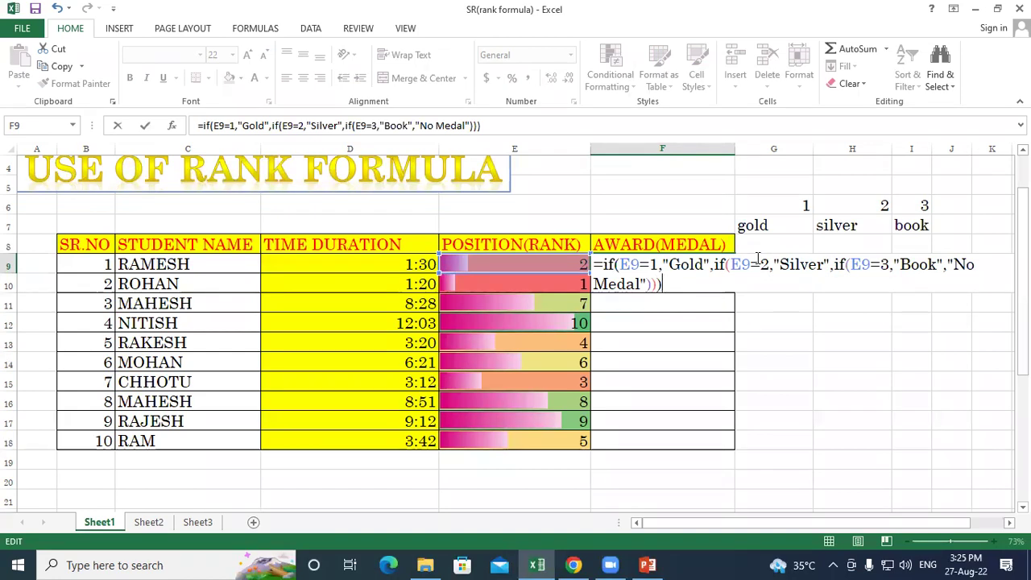
Commit the nested IF in F9, fill it down to F18, and check the awards
{"action": "key", "text": "Return"}
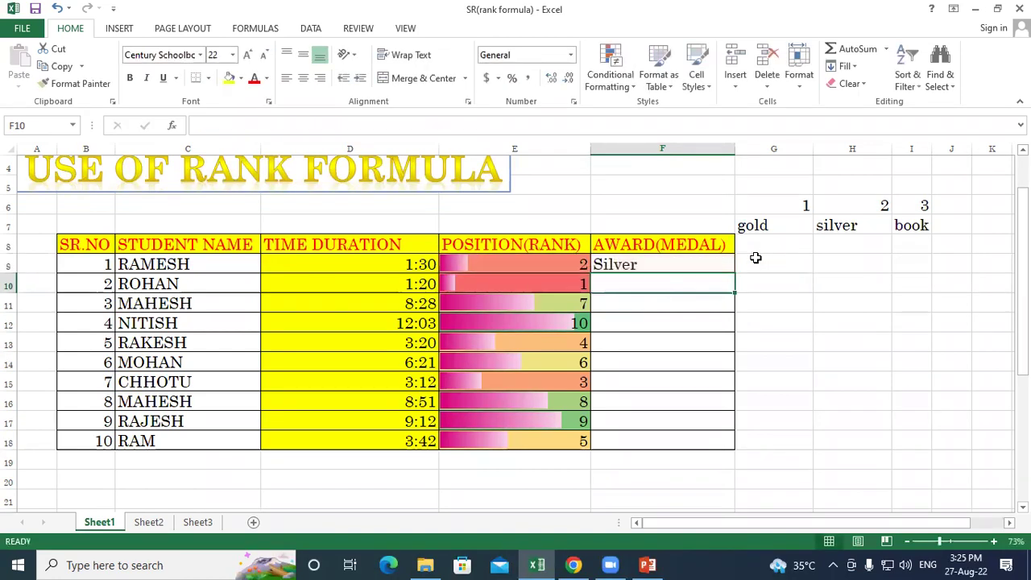
{"action": "left_click", "coordinate": [657, 267]}
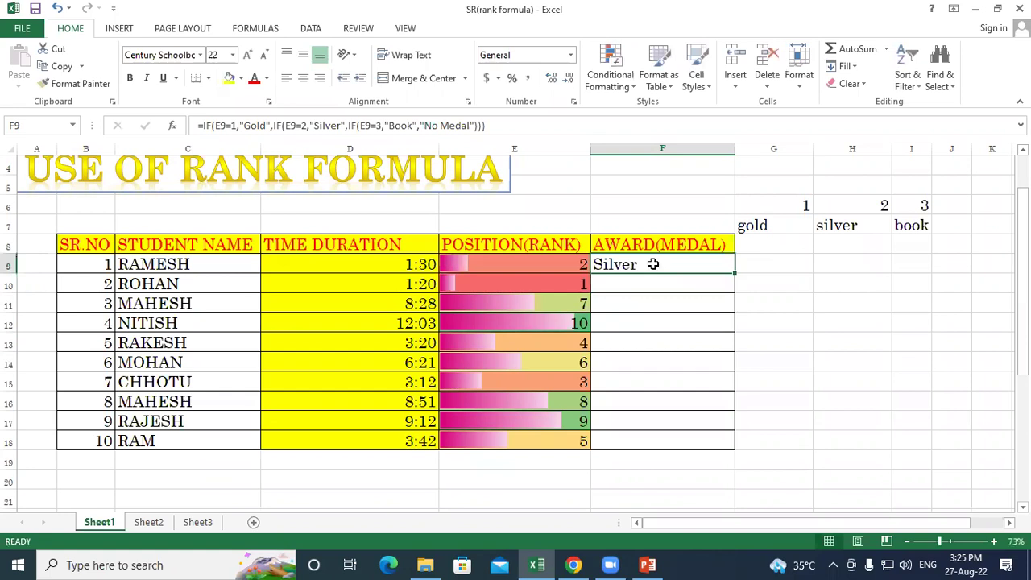
{"action": "left_click_drag", "start_coordinate": [730, 275], "coordinate": [766, 444]}
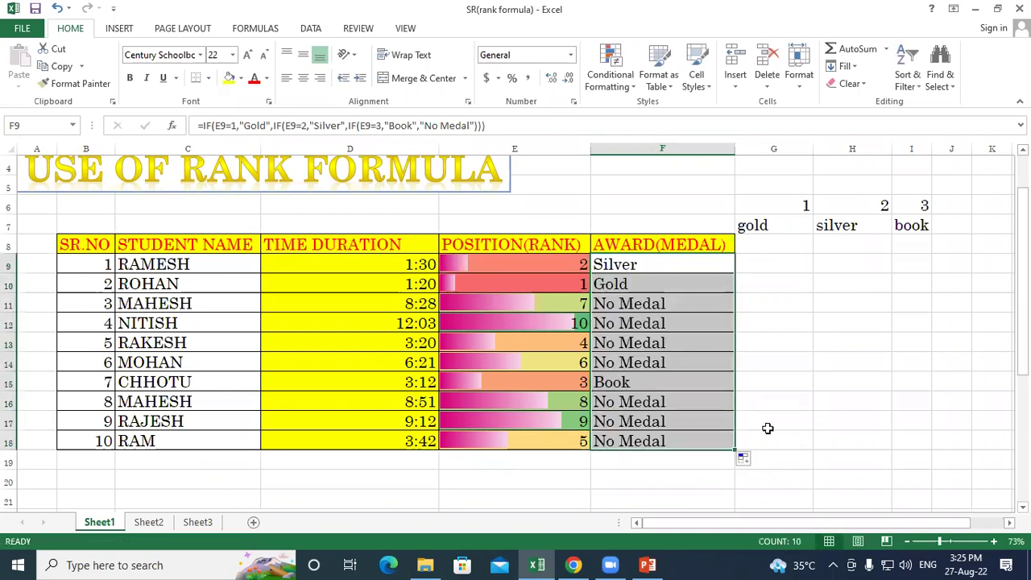
{"action": "left_click", "coordinate": [601, 268]}
{"action": "left_click", "coordinate": [606, 283]}
{"action": "left_click_drag", "start_coordinate": [633, 304], "coordinate": [636, 363]}
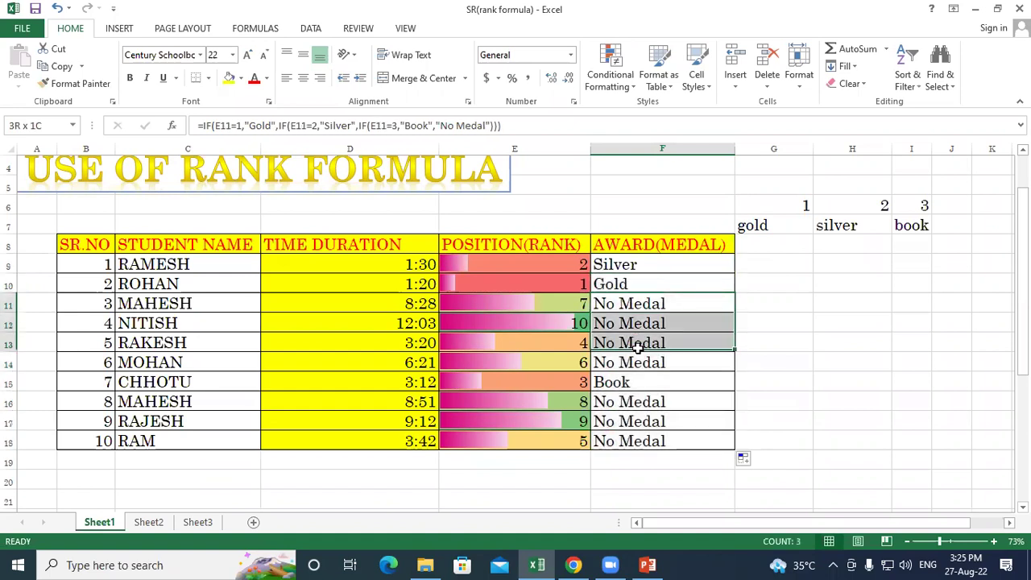
{"action": "left_click", "coordinate": [637, 386]}
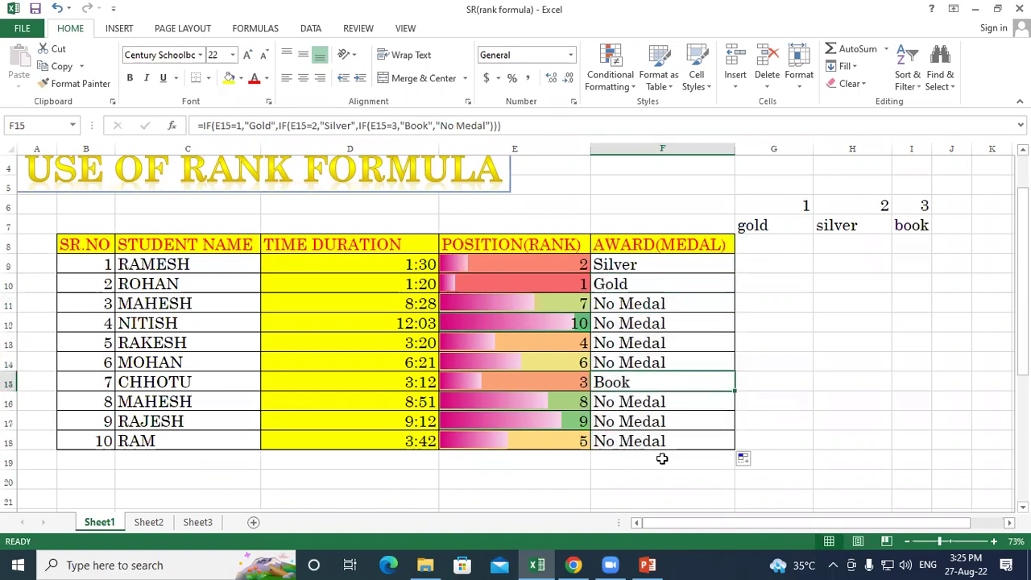
{"action": "left_click_drag", "start_coordinate": [673, 267], "coordinate": [673, 443]}
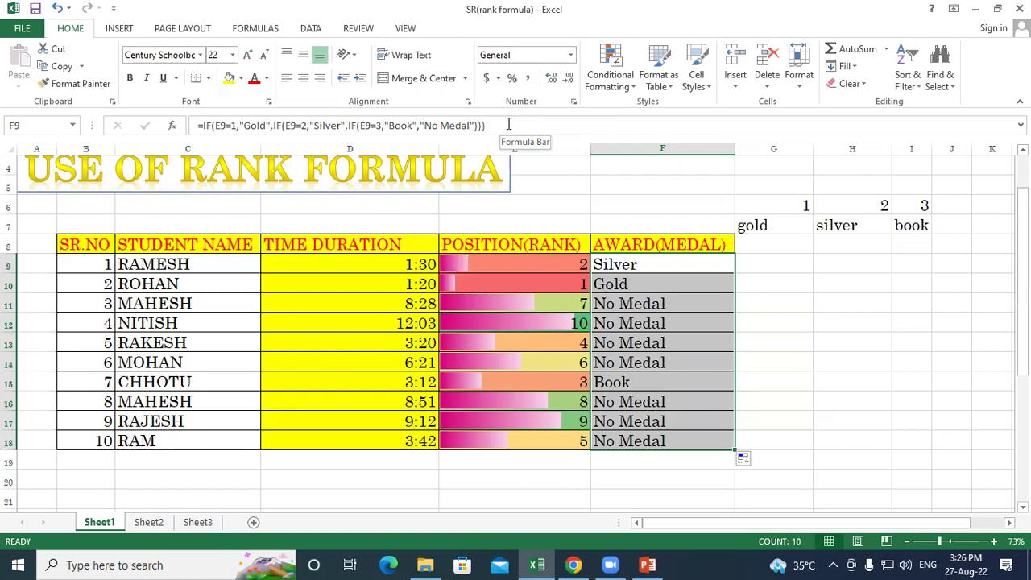
{"action": "left_click", "coordinate": [866, 301]}
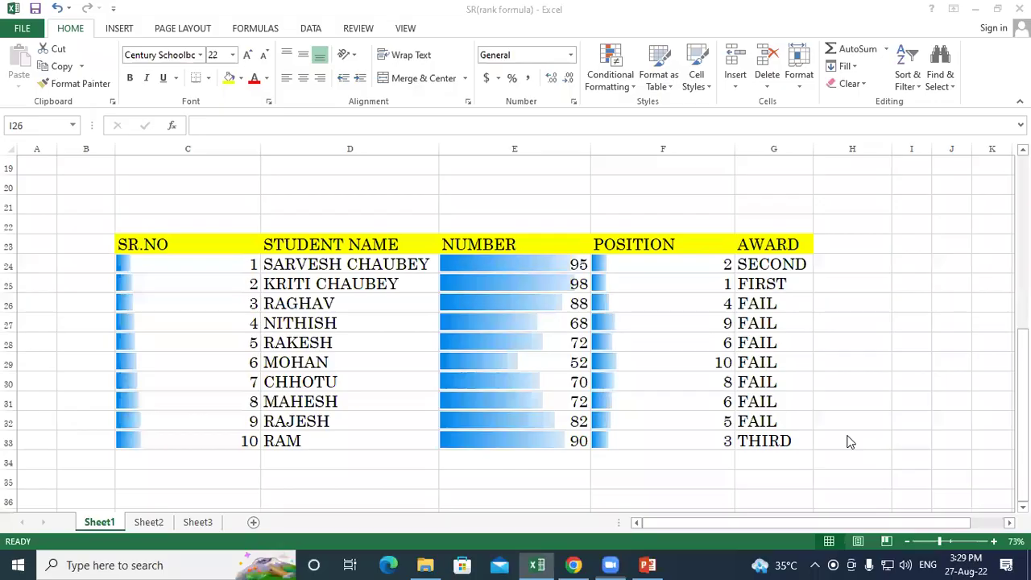
Delete the second table's existing POSITION and AWARD values in F24:G33
{"action": "left_click", "coordinate": [830, 362]}
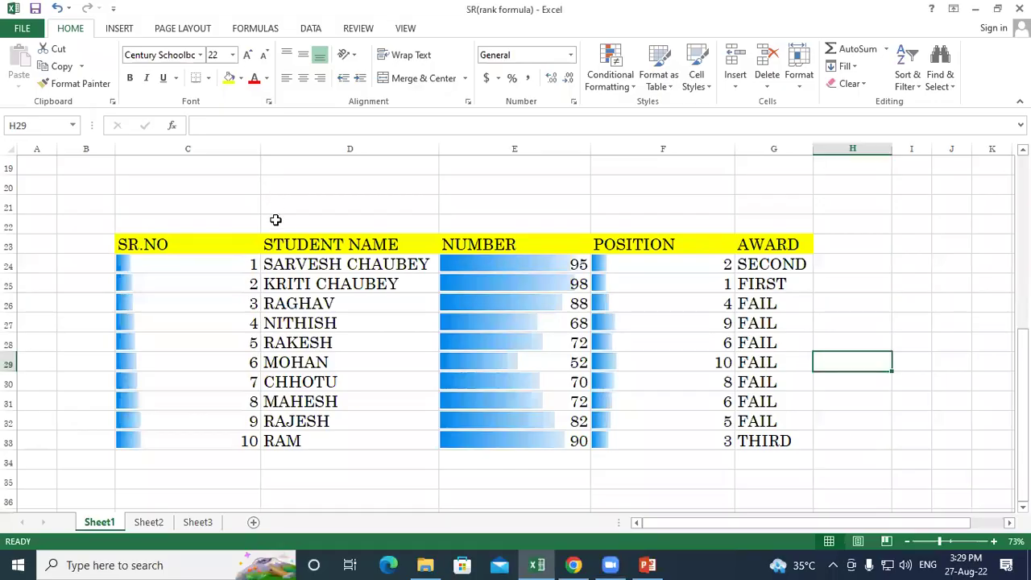
{"action": "scroll", "coordinate": [276, 218], "scroll_direction": "down", "scroll_amount": 1}
{"action": "left_click_drag", "start_coordinate": [299, 199], "coordinate": [326, 364]}
{"action": "left_click", "coordinate": [582, 427]}
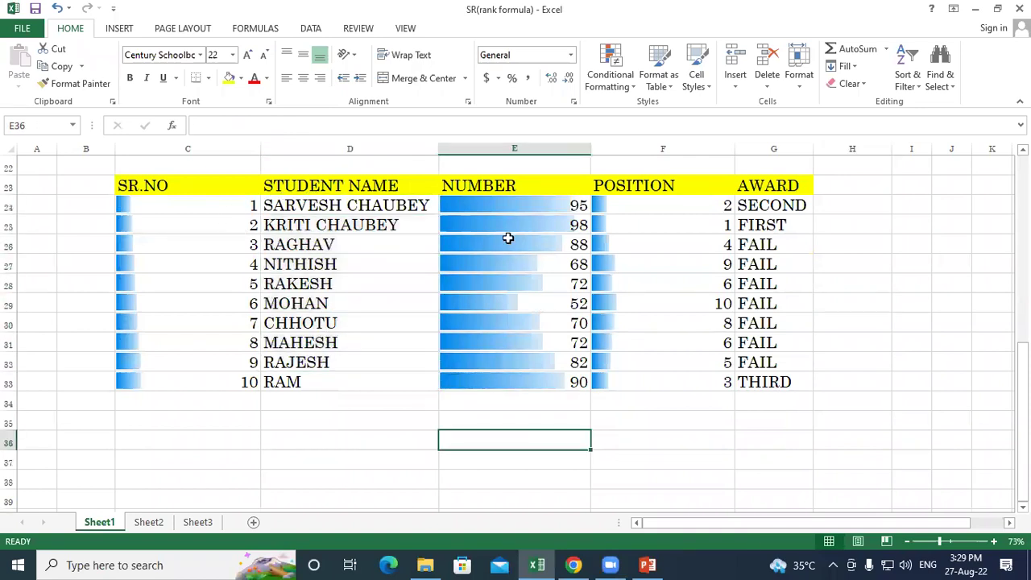
{"action": "left_click_drag", "start_coordinate": [506, 206], "coordinate": [511, 381]}
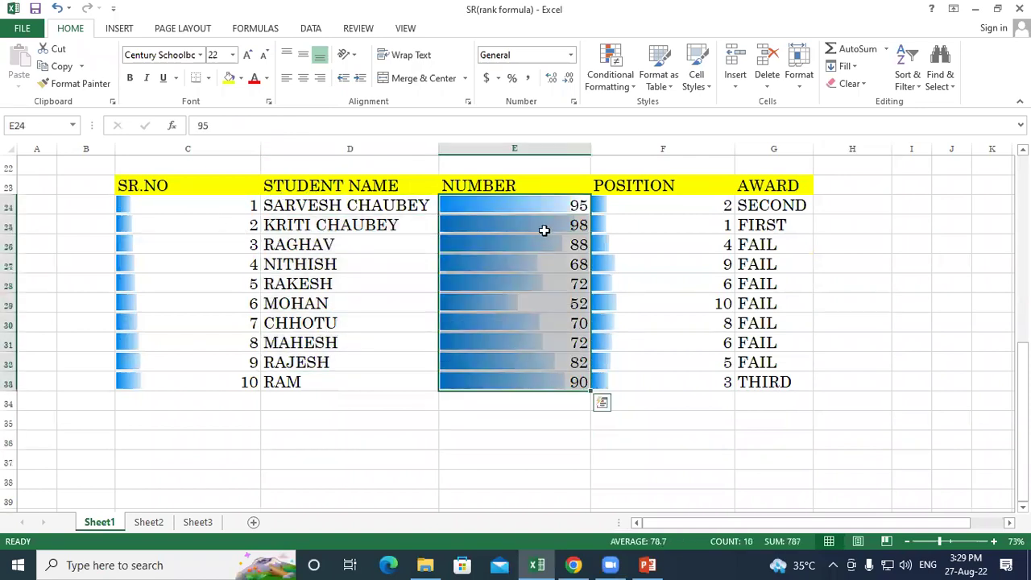
{"action": "left_click_drag", "start_coordinate": [670, 208], "coordinate": [695, 377]}
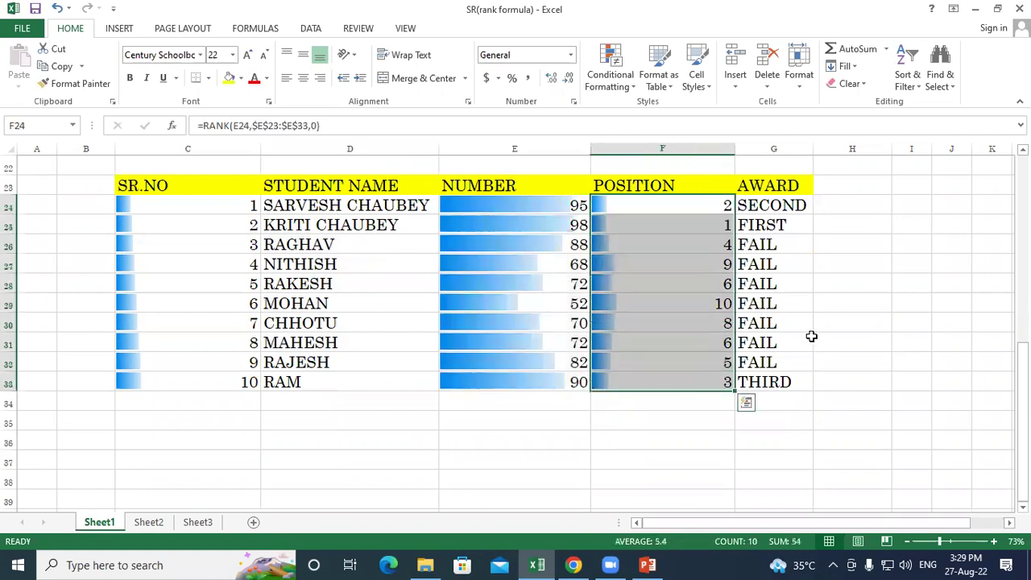
{"action": "left_click", "coordinate": [837, 362]}
{"action": "left_click", "coordinate": [693, 207]}
{"action": "left_click_drag", "start_coordinate": [695, 301], "coordinate": [762, 384]}
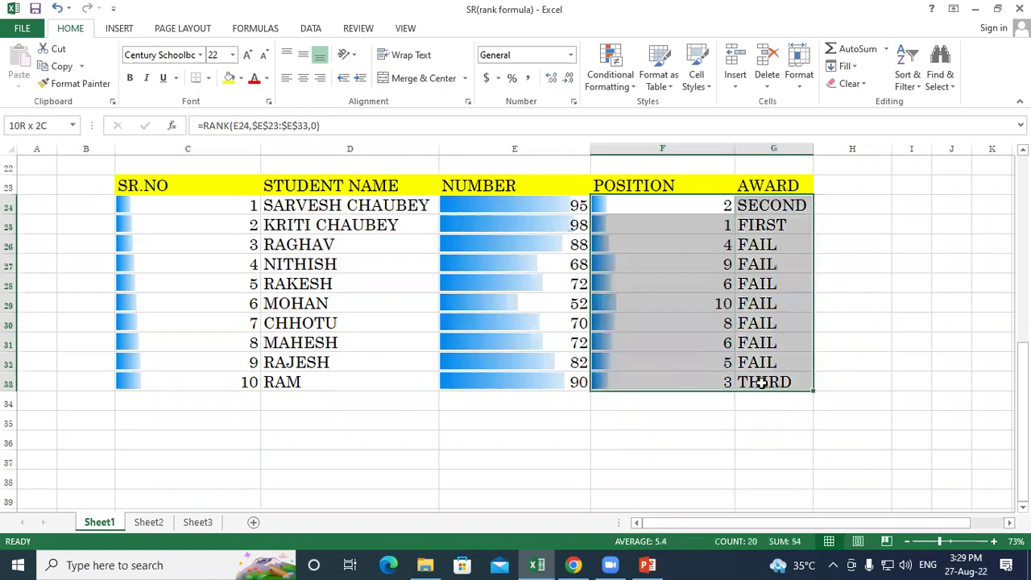
{"action": "key", "text": "Delete"}
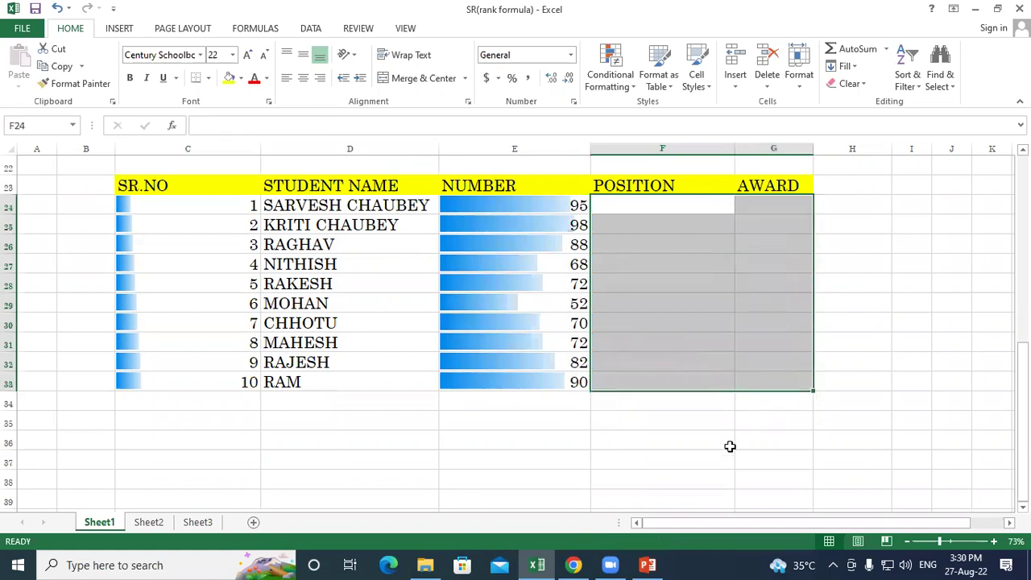
{"action": "left_click", "coordinate": [721, 458]}
{"action": "left_click", "coordinate": [620, 206]}
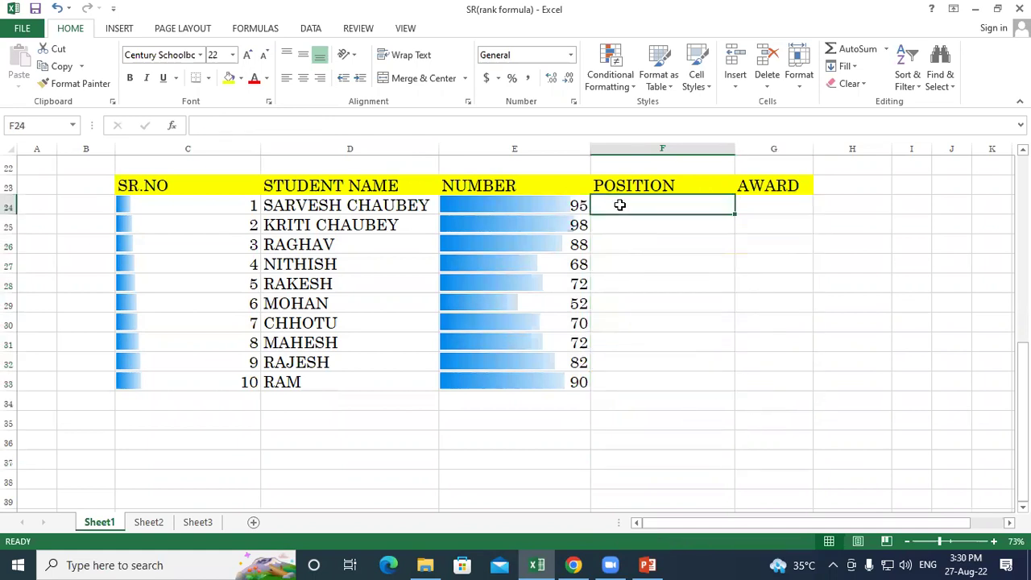
Enter =rank(E24,$E$24:$E$33,0) in F24, ranking the 95 second in descending order
{"action": "type", "text": "=r"}
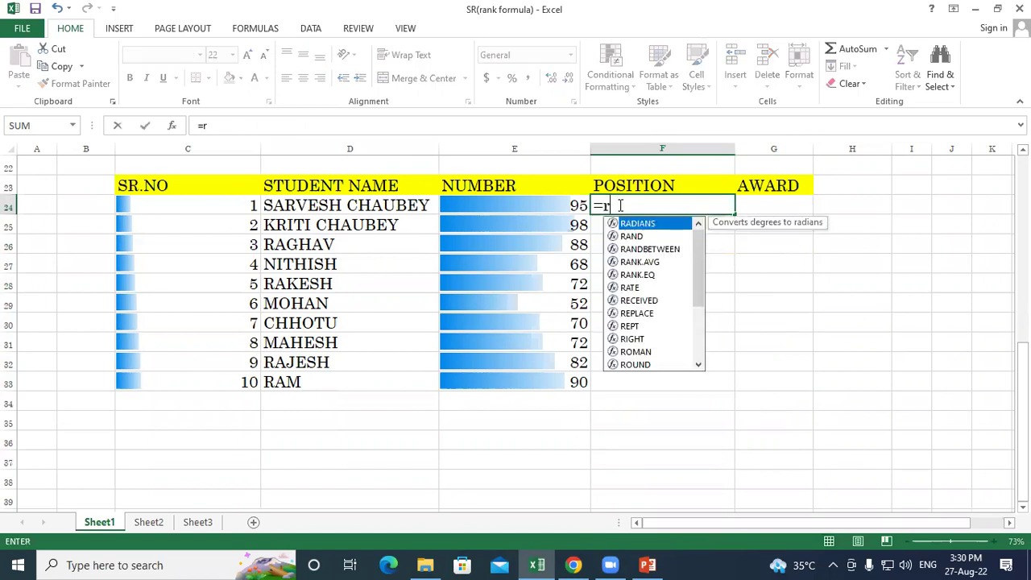
{"action": "type", "text": "ank"}
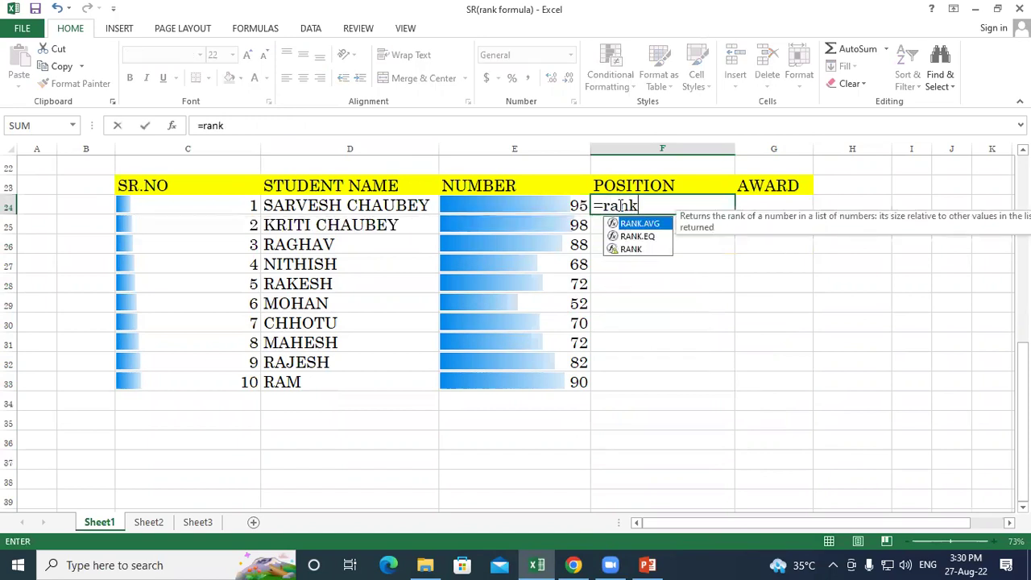
{"action": "type", "text": "("}
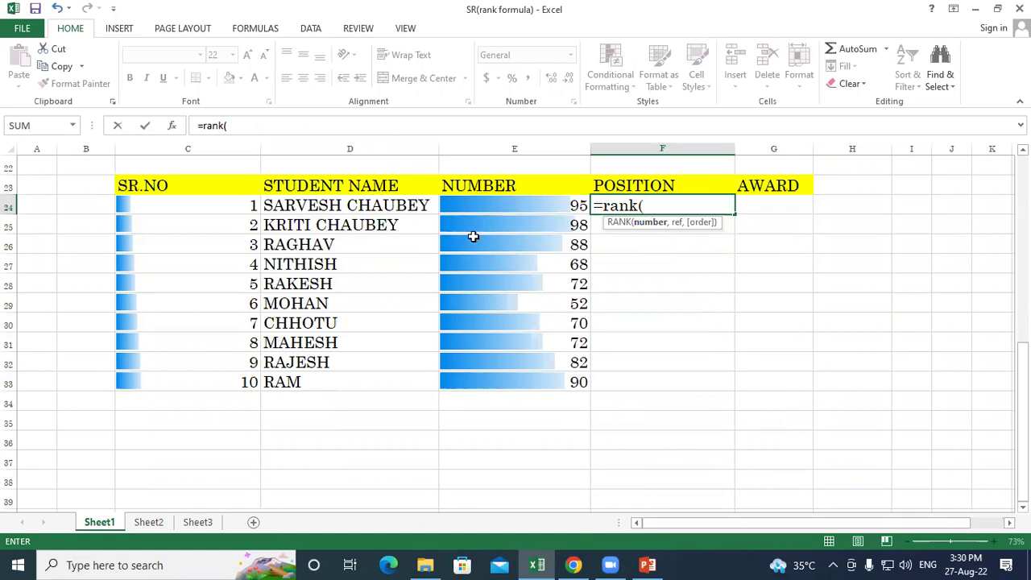
{"action": "left_click", "coordinate": [504, 207]}
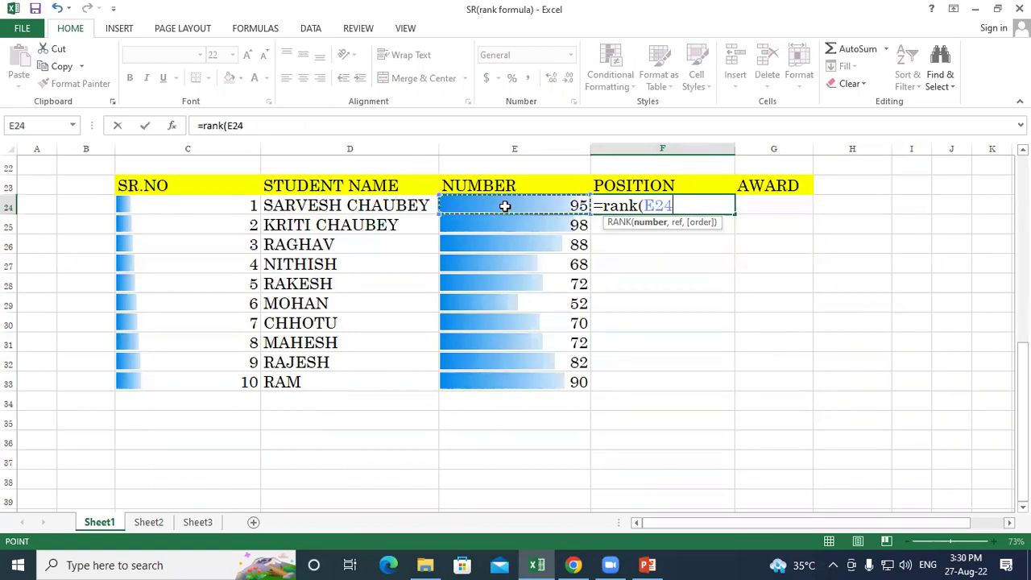
{"action": "type", "text": ","}
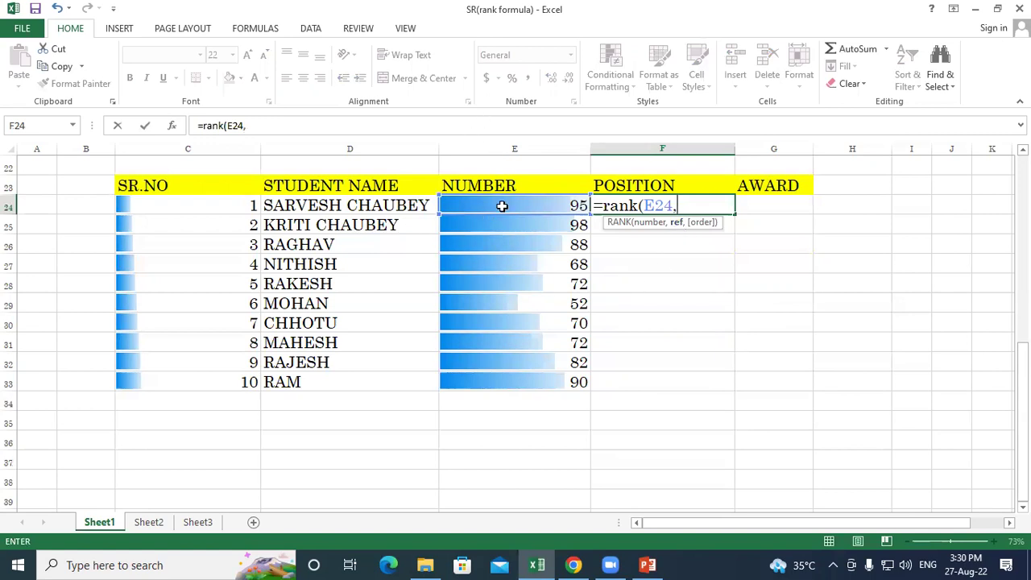
{"action": "left_click_drag", "start_coordinate": [501, 206], "coordinate": [520, 382]}
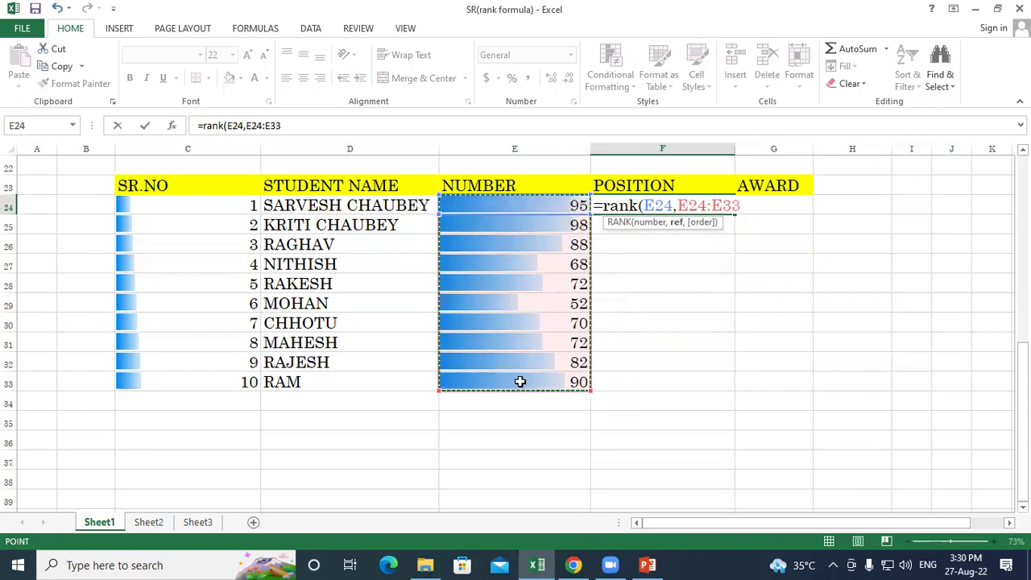
{"action": "key", "text": "F4"}
{"action": "type", "text": "$E$33,"}
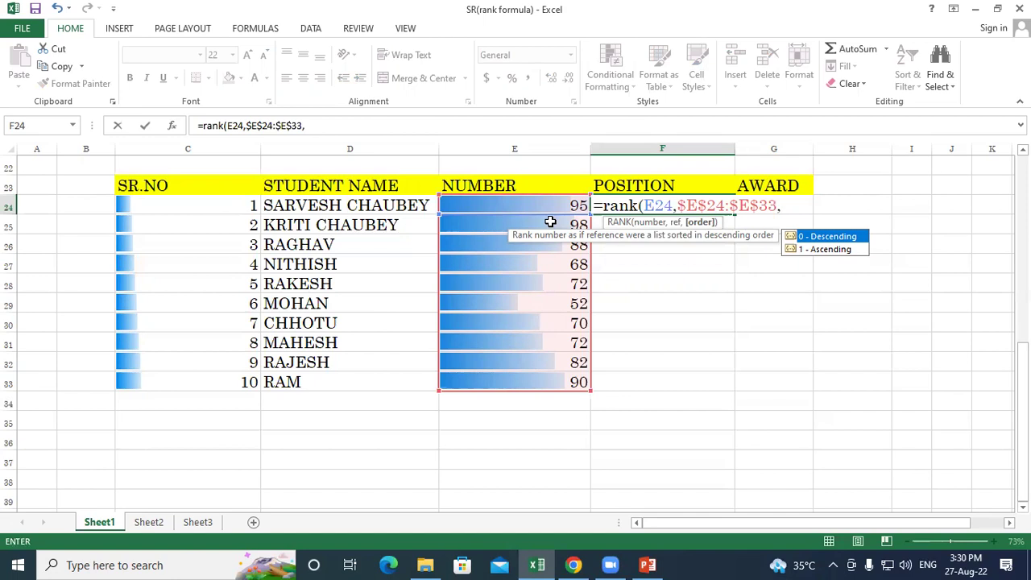
{"action": "type", "text": "0"}
{"action": "type", "text": ")"}
{"action": "key", "text": "Return"}
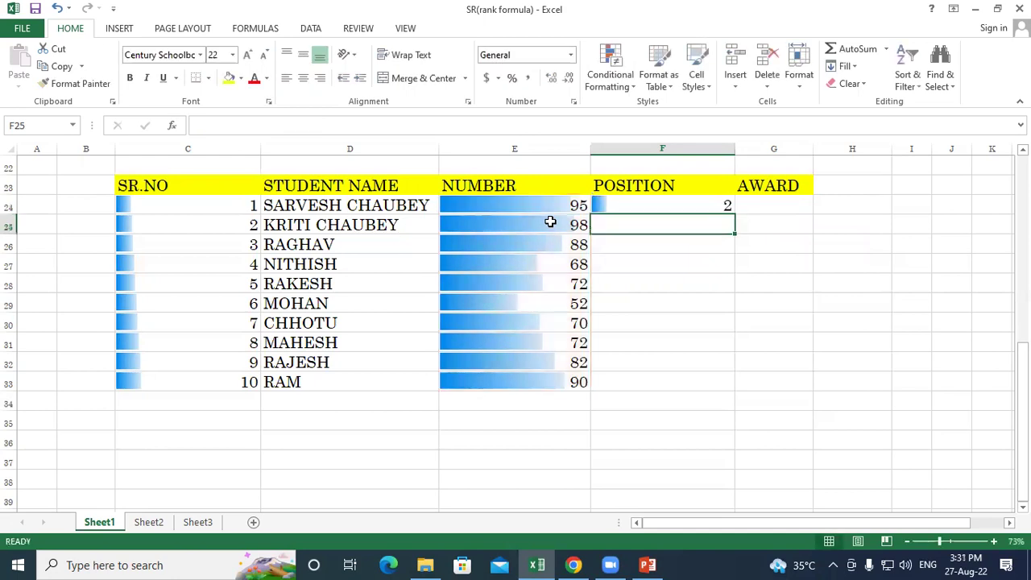
Fill the rank formula from F24 down to F33 and check the copy in F25
{"action": "left_click", "coordinate": [554, 206]}
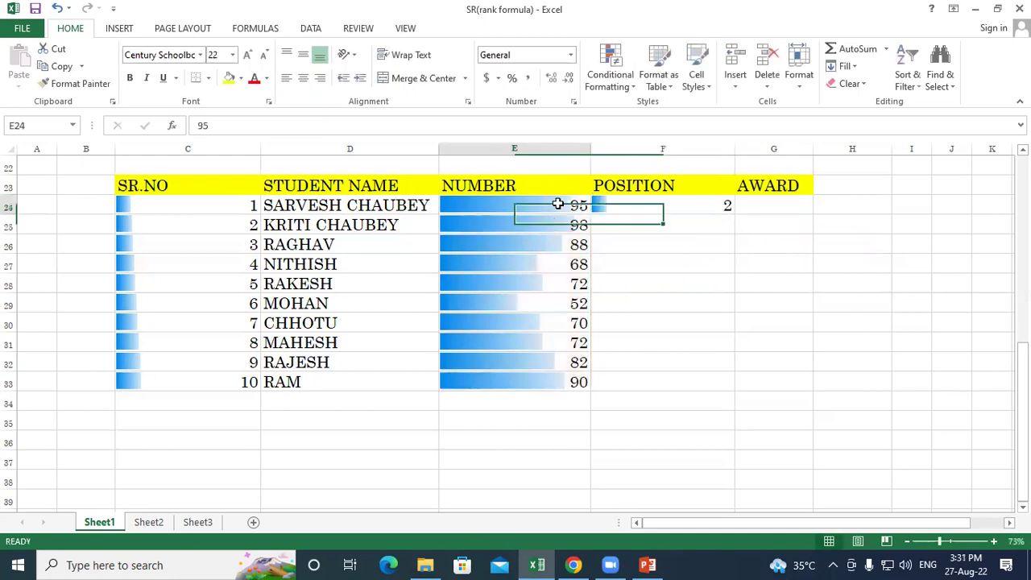
{"action": "left_click", "coordinate": [691, 203]}
{"action": "mouse_move", "coordinate": [734, 214]}
{"action": "left_mouse_down"}
{"action": "mouse_move", "coordinate": [777, 389]}
{"action": "mouse_move", "coordinate": [742, 394]}
{"action": "left_mouse_up"}
{"action": "left_click", "coordinate": [576, 225]}
{"action": "left_click", "coordinate": [685, 222]}
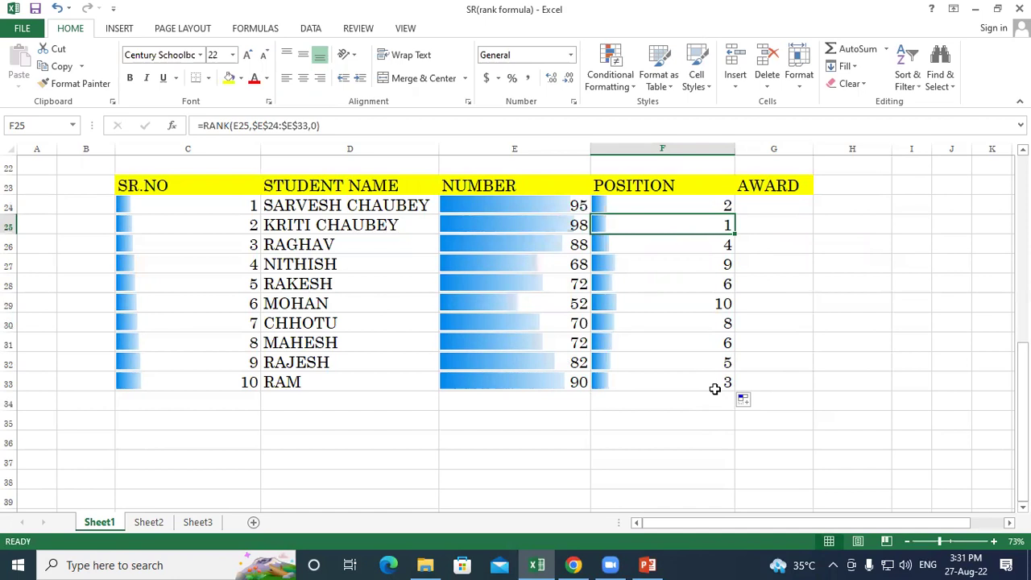
Select the empty AWARD cells G24:G33 in column G
{"action": "left_click", "coordinate": [776, 205]}
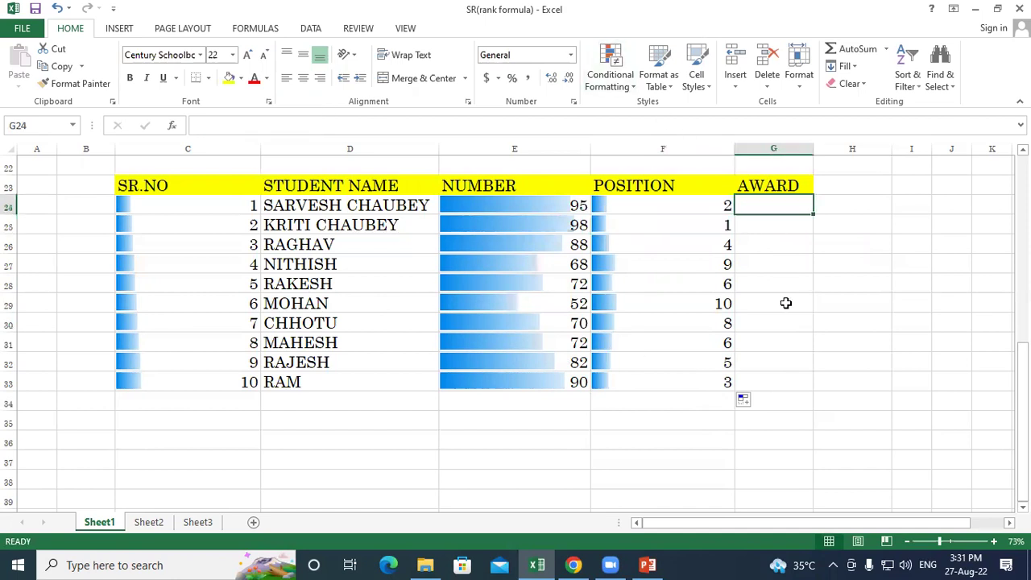
{"action": "left_click_drag", "start_coordinate": [785, 303], "coordinate": [776, 379]}
{"action": "left_click", "coordinate": [763, 184]}
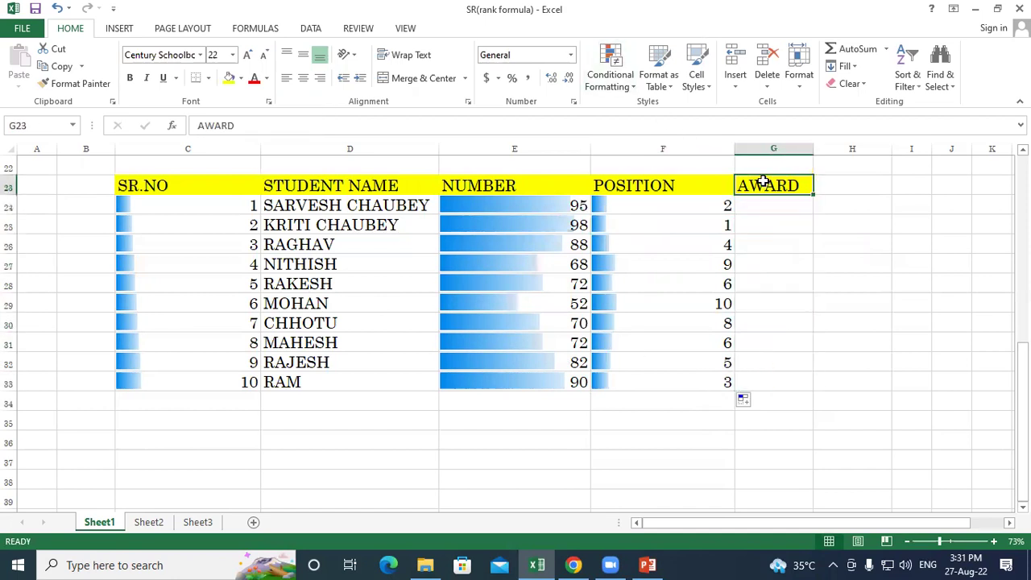
{"action": "left_click", "coordinate": [768, 206]}
{"action": "left_click", "coordinate": [774, 224]}
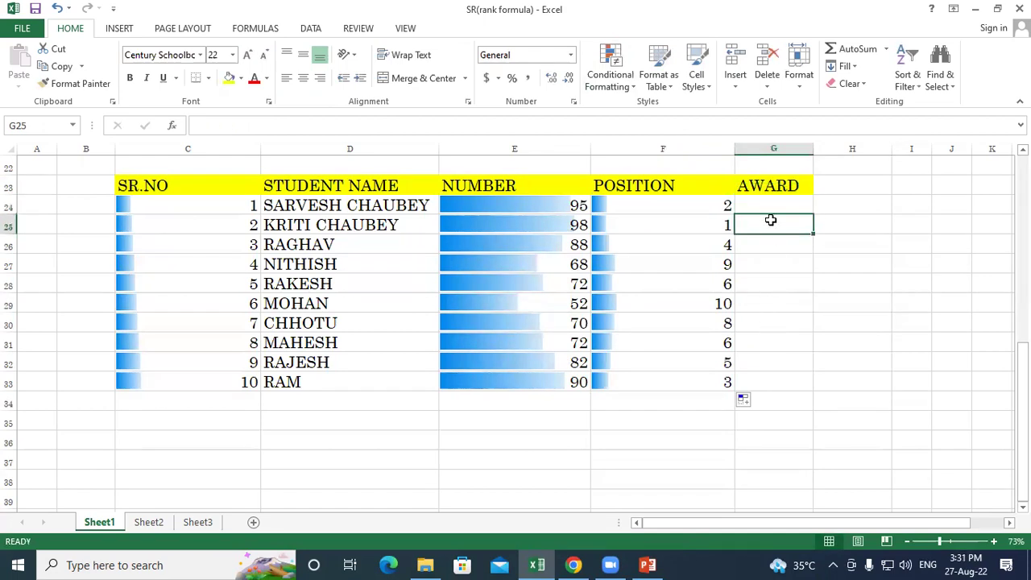
{"action": "scroll", "coordinate": [622, 262], "scroll_direction": "up", "scroll_amount": 4}
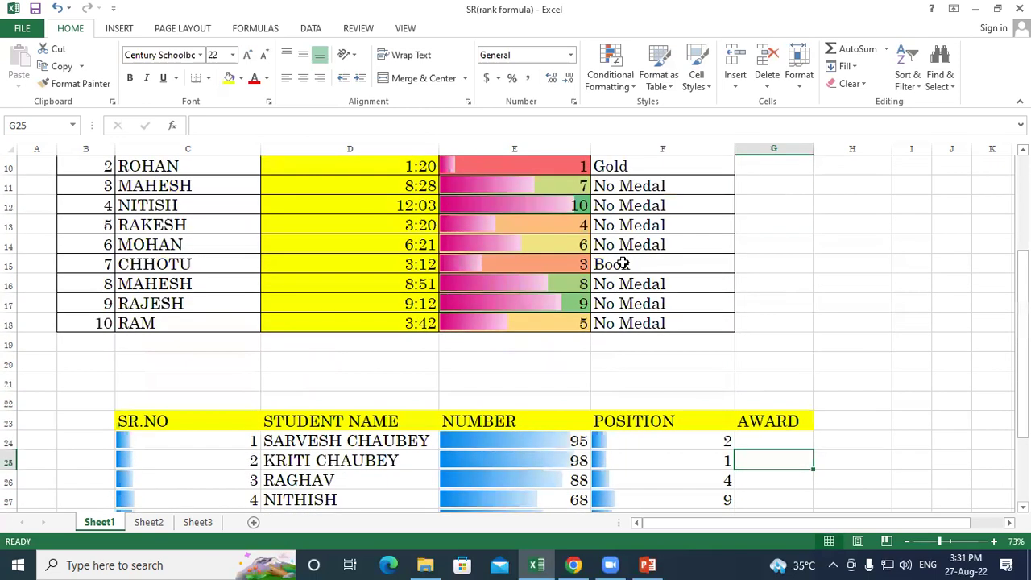
{"action": "scroll", "coordinate": [725, 300], "scroll_direction": "down", "scroll_amount": 3}
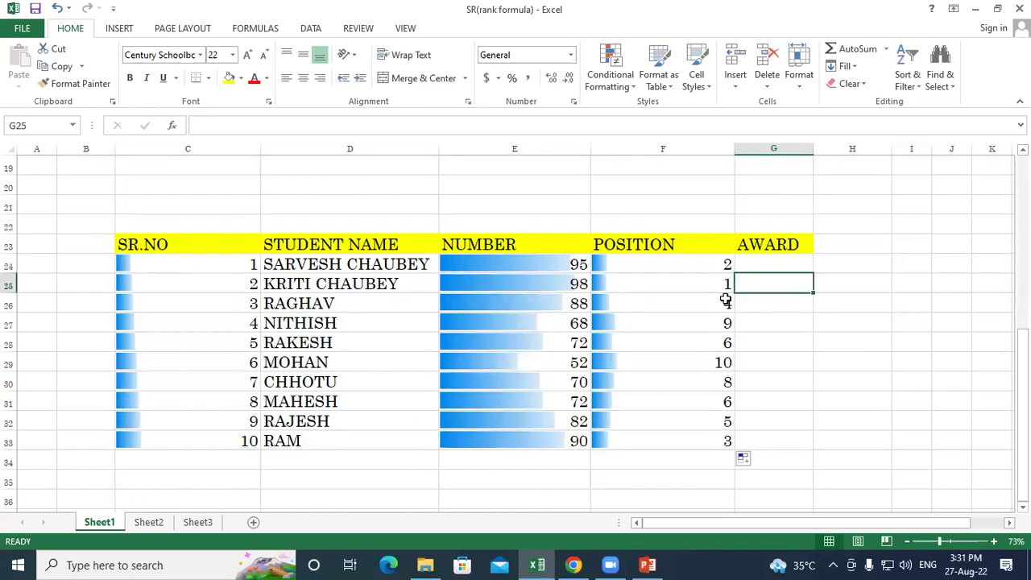
{"action": "key", "text": "super+r"}
Launch Notepad from the Run prompt and maximize its window
{"action": "type", "text": "no"}
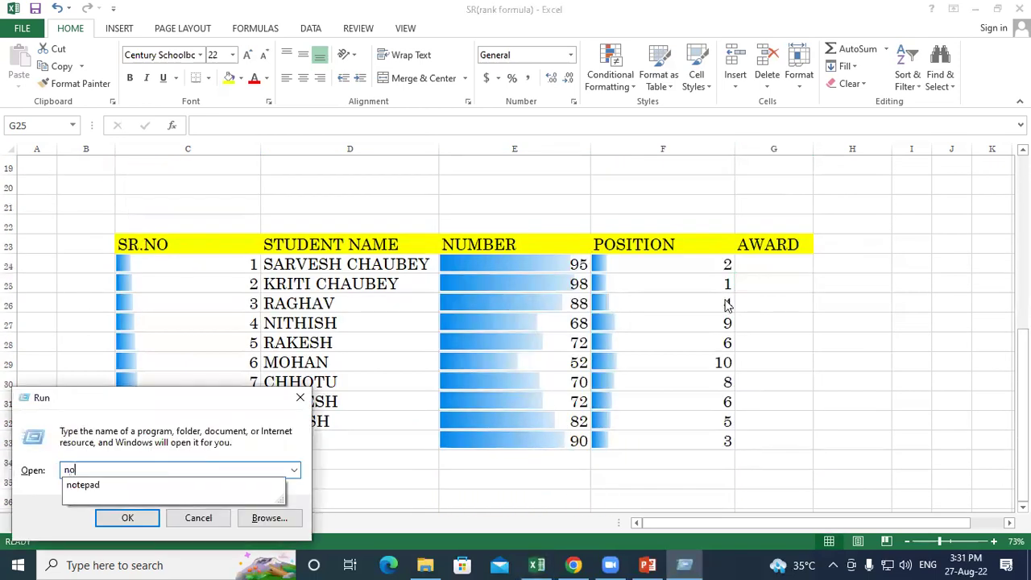
{"action": "key", "text": "Down"}
{"action": "key", "text": "Return"}
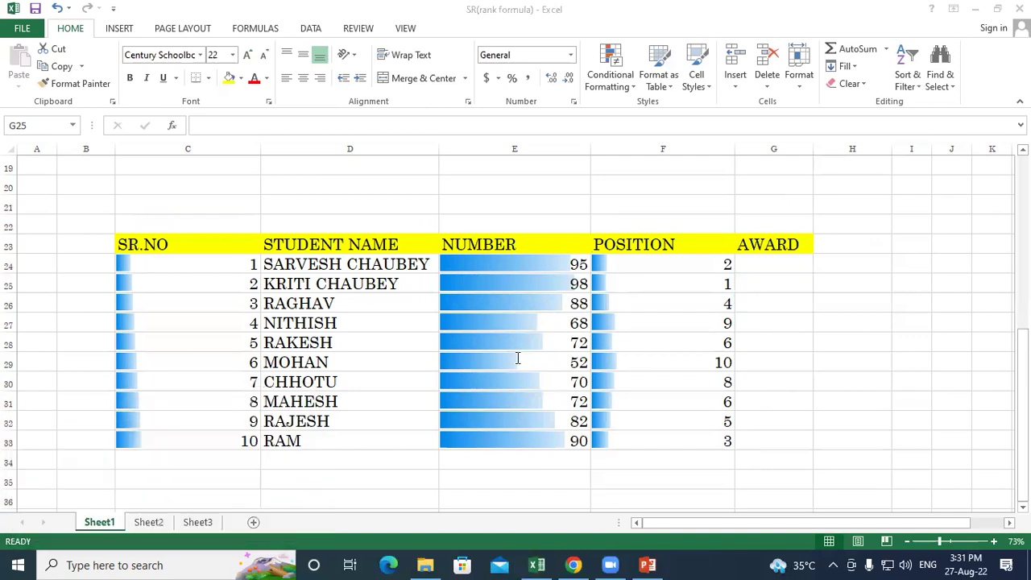
{"action": "left_click", "coordinate": [646, 108]}
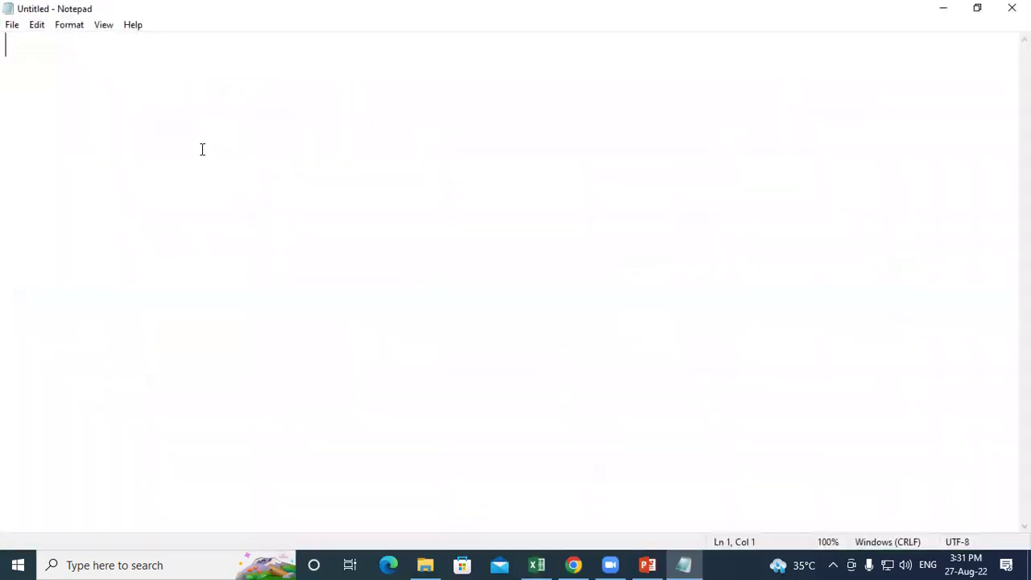
Write the syntax line =RANK(NUMBER,REF,ORDER) in the note
{"action": "type", "text": "="}
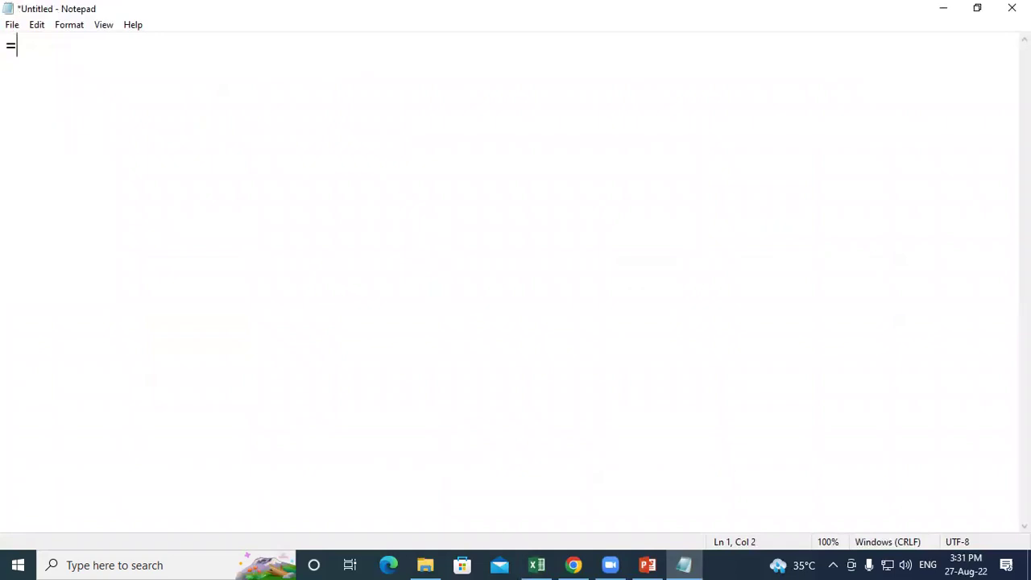
{"action": "type", "text": "ra"}
{"action": "key", "text": "BackSpace"}
{"action": "key", "text": "BackSpace"}
{"action": "type", "text": "RAN"}
{"action": "type", "text": "K(NUMBER"}
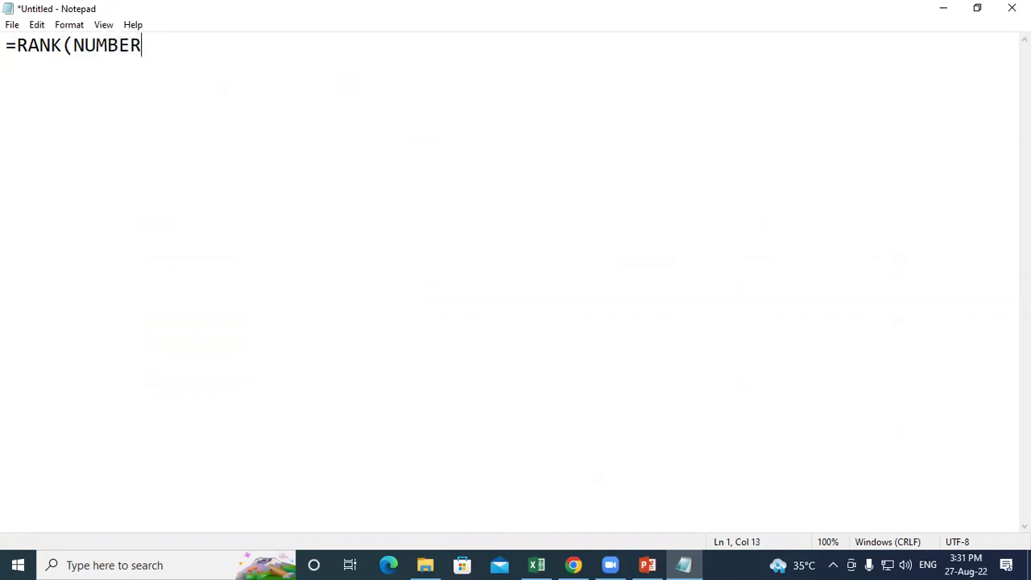
{"action": "type", "text": "REF"}
{"action": "type", "text": "OREDR"}
{"action": "key", "text": "BackSpace"}
{"action": "key", "text": "BackSpace"}
Write the second line =RANK(SELECT NUMBER,SELECT ALL NUMBER(F4) below the syntax
{"action": "key", "text": "BackSpace"}
{"action": "type", "text": "DER"}
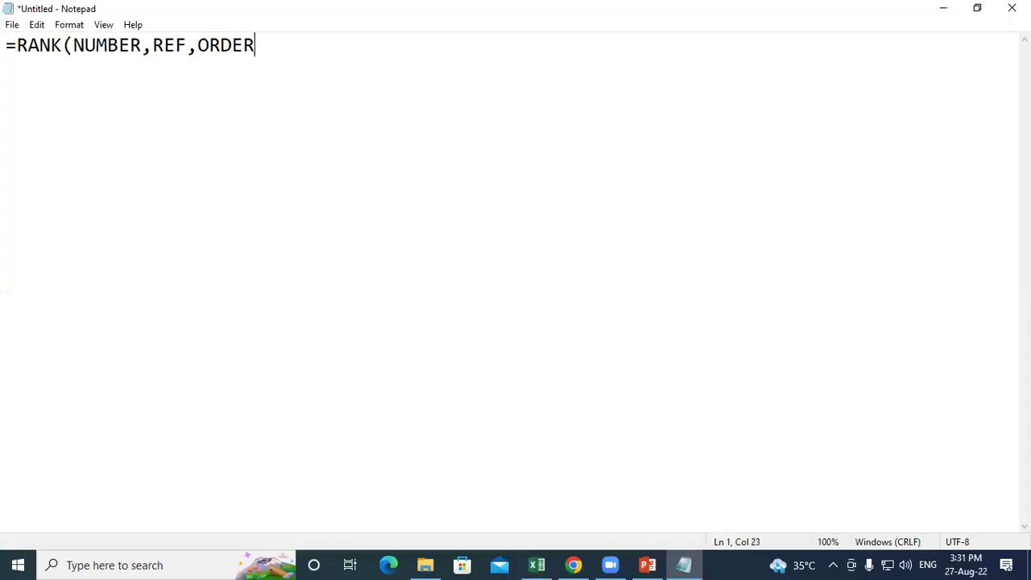
{"action": "type", "text": ")"}
{"action": "key", "text": "Return"}
{"action": "type", "text": "b"}
{"action": "key", "text": "BackSpace"}
{"action": "type", "text": "ran"}
{"action": "key", "text": "BackSpace"}
{"action": "key", "text": "BackSpace"}
{"action": "type", "text": "NK"}
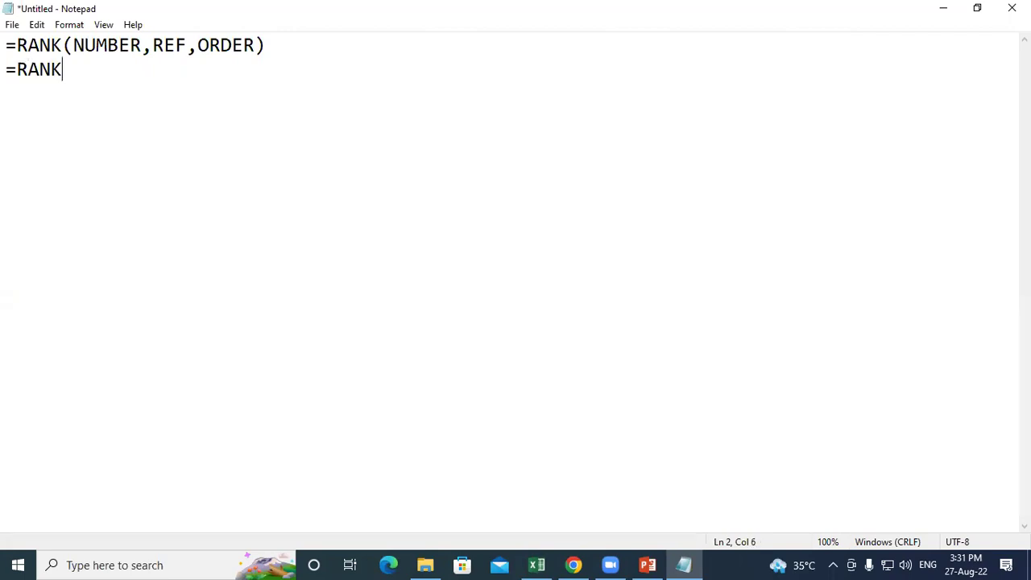
{"action": "type", "text": "(SELECT NUMB"}
{"action": "key", "text": "BackSpace"}
{"action": "type", "text": "MBER"}
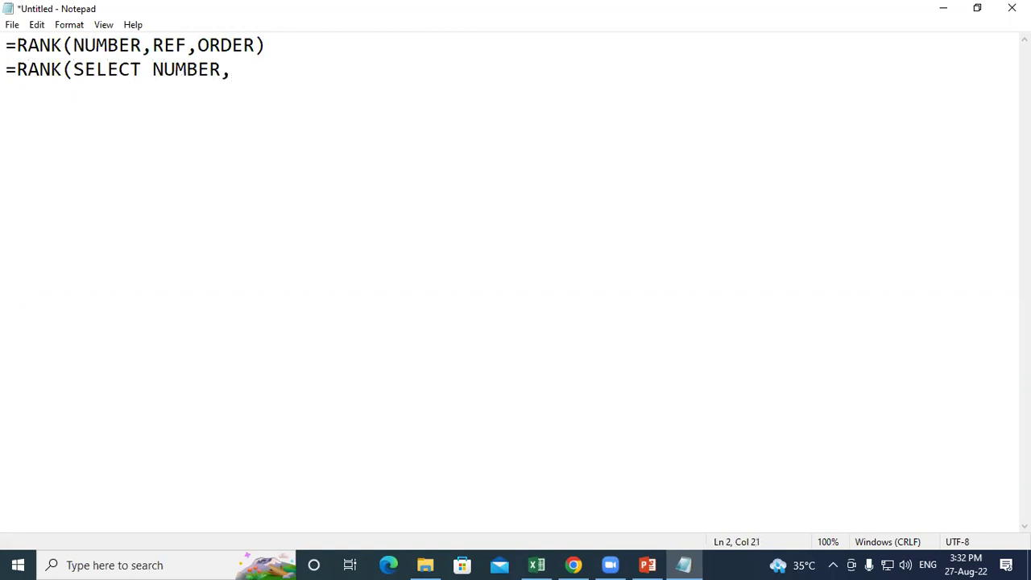
{"action": "type", "text": "SELECT ALL NUM"}
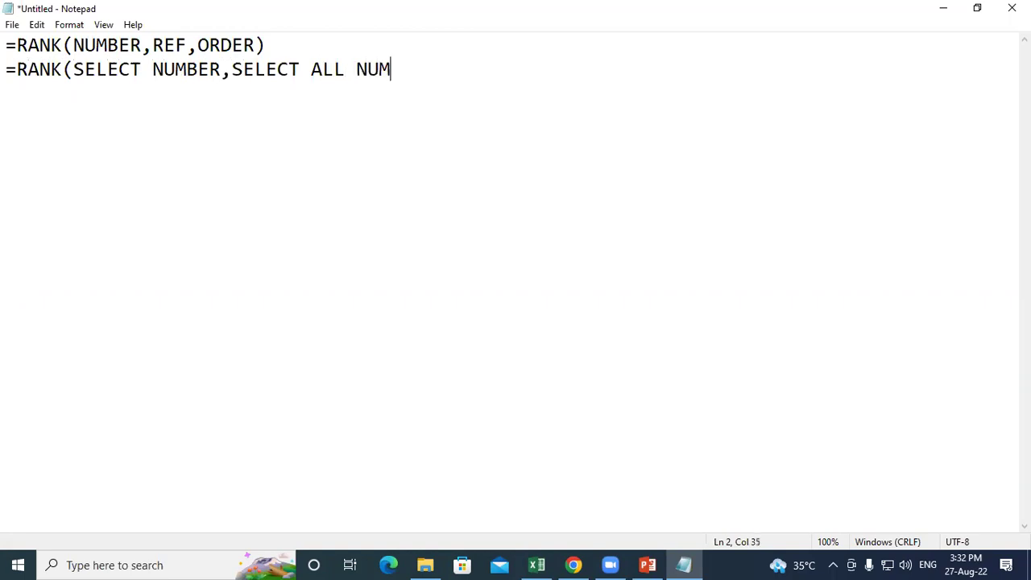
{"action": "type", "text": "BER(F"}
{"action": "type", "text": "4),1"}
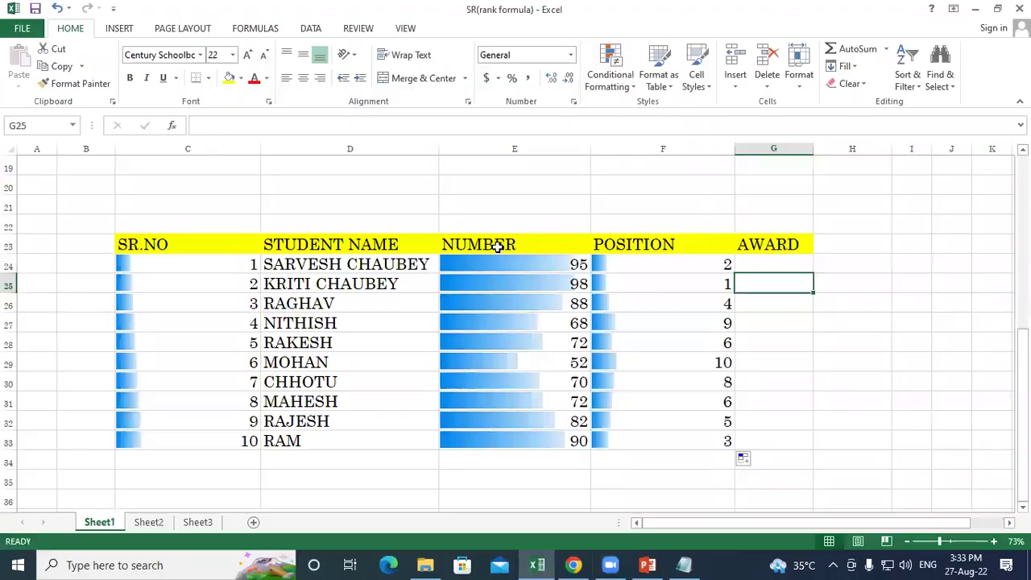
Review the race table's rank values and the first RANK formula in E9
{"action": "scroll", "coordinate": [460, 341], "scroll_direction": "up", "scroll_amount": 2}
{"action": "scroll", "coordinate": [545, 327], "scroll_direction": "down", "scroll_amount": 2}
{"action": "left_click_drag", "start_coordinate": [637, 263], "coordinate": [635, 436]}
{"action": "scroll", "coordinate": [610, 419], "scroll_direction": "up", "scroll_amount": 3}
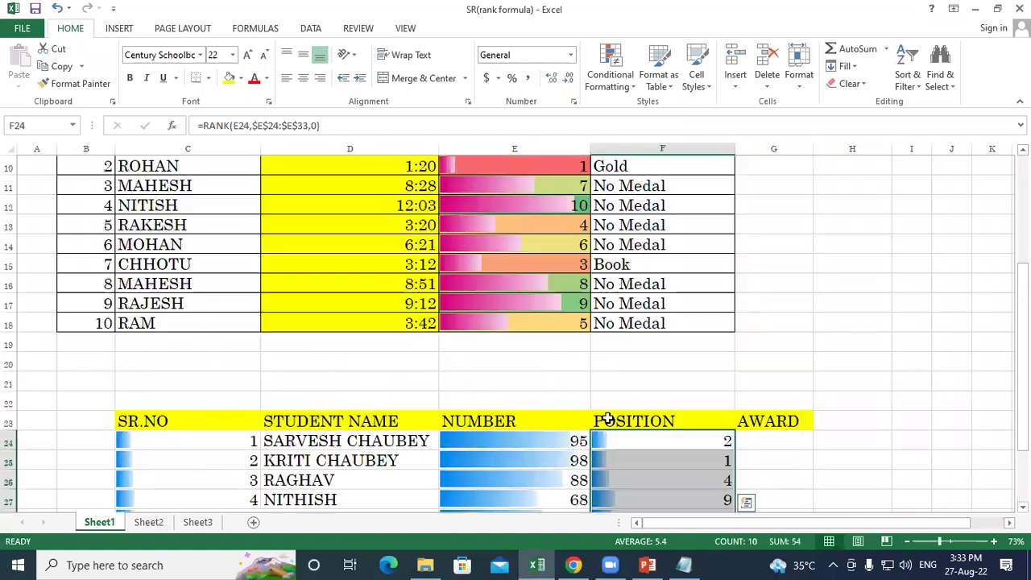
{"action": "scroll", "coordinate": [564, 349], "scroll_direction": "up", "scroll_amount": 2}
{"action": "left_click_drag", "start_coordinate": [516, 261], "coordinate": [532, 440]}
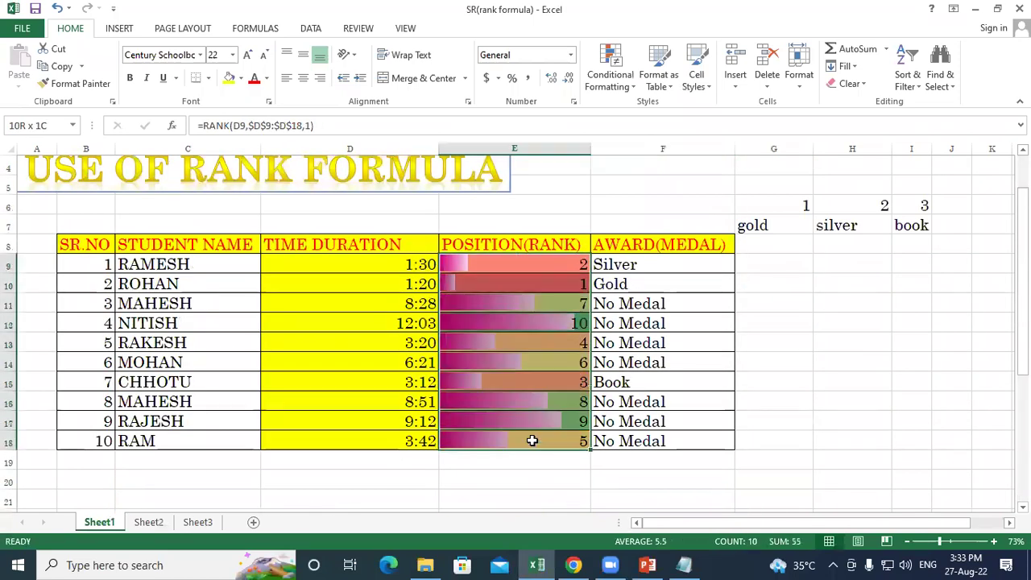
{"action": "left_click", "coordinate": [830, 337]}
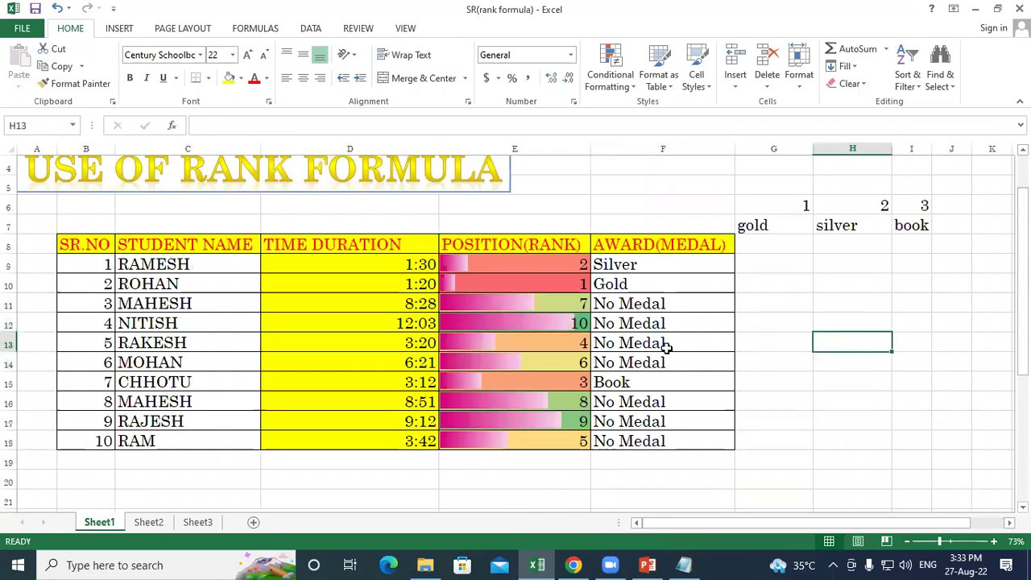
{"action": "left_click", "coordinate": [538, 268]}
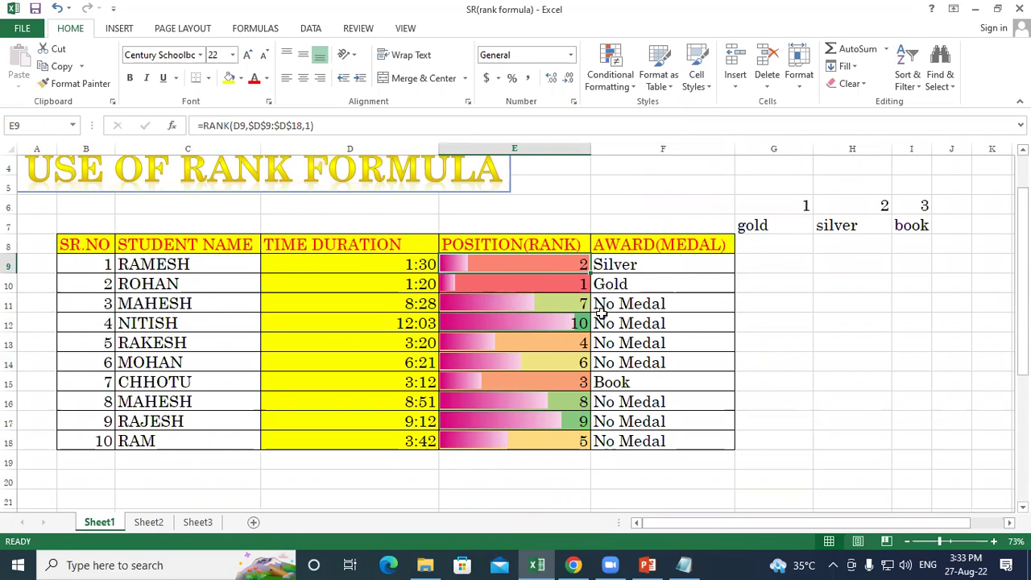
{"action": "left_click", "coordinate": [765, 327]}
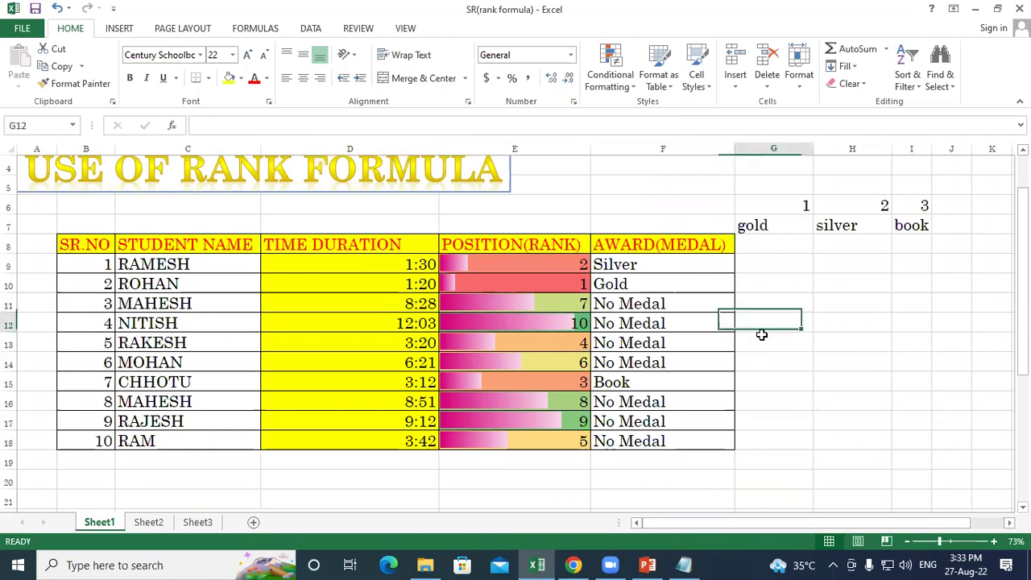
Inspect the RANK and nested IF medal formulas in rows 9, 10 and 15
{"action": "left_click", "coordinate": [622, 265]}
{"action": "left_click", "coordinate": [576, 266]}
{"action": "left_click", "coordinate": [605, 266]}
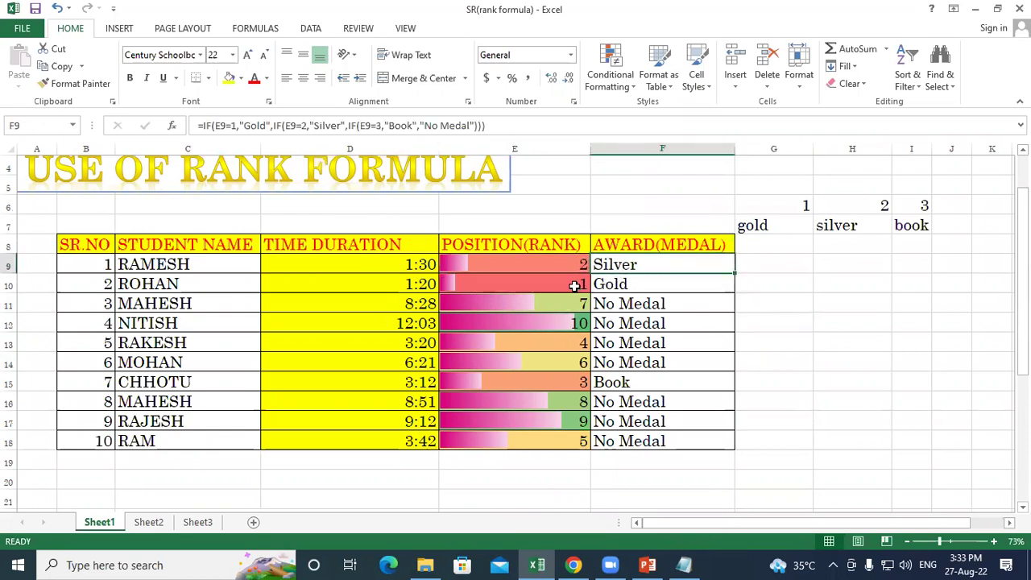
{"action": "left_click", "coordinate": [575, 286]}
{"action": "left_click", "coordinate": [644, 287]}
{"action": "left_click", "coordinate": [556, 384]}
{"action": "left_click", "coordinate": [641, 385]}
{"action": "left_click", "coordinate": [846, 395]}
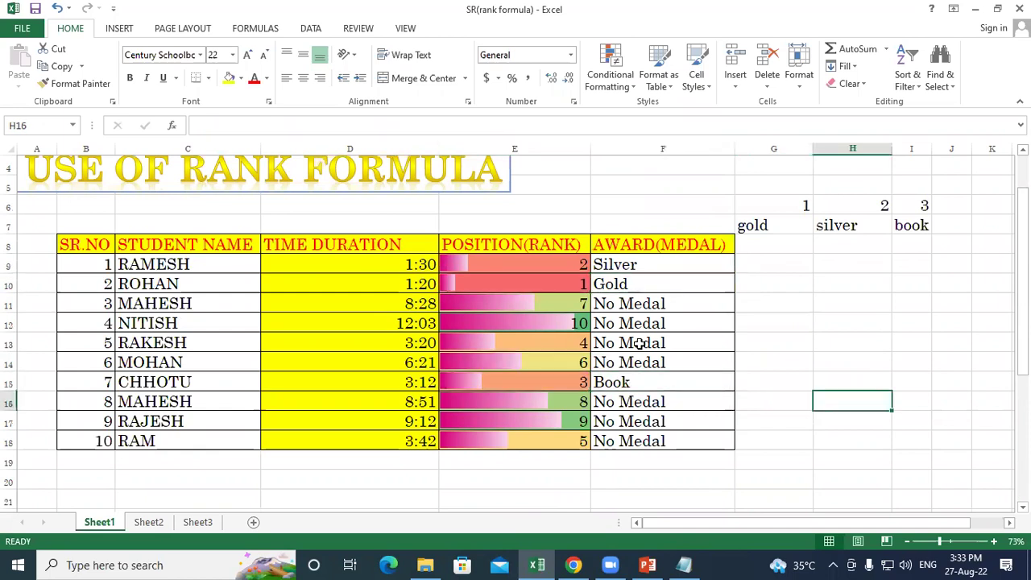
Select the POSITION(RANK) column with its header and bring up Sort & Filter
{"action": "left_click", "coordinate": [367, 259]}
{"action": "left_click", "coordinate": [517, 266]}
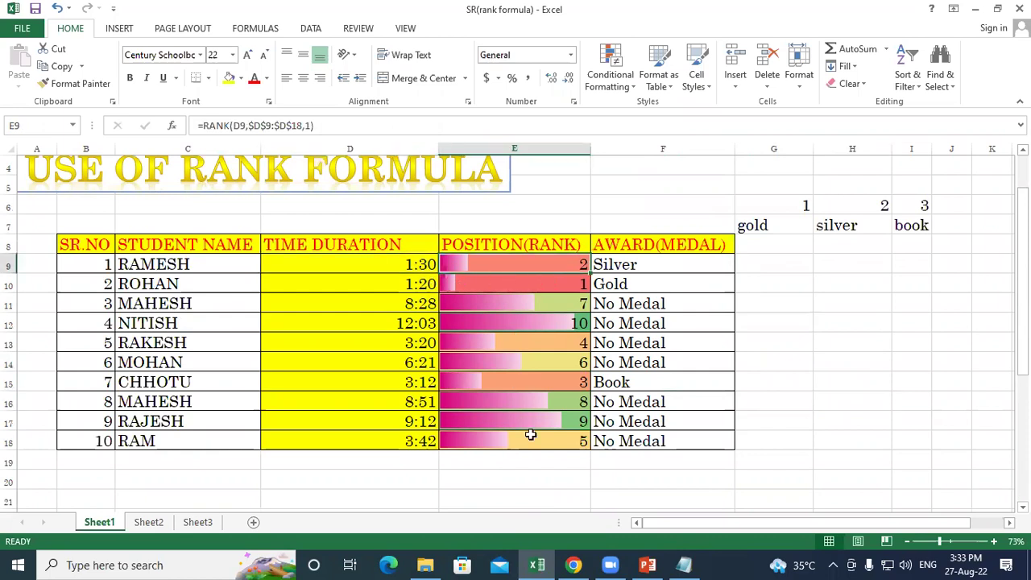
{"action": "left_click", "coordinate": [853, 382]}
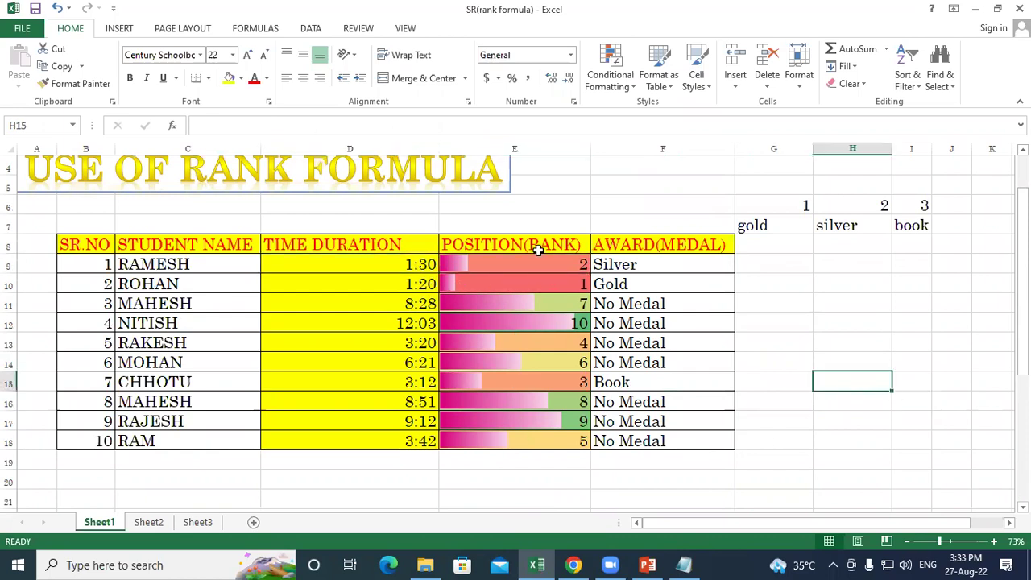
{"action": "left_click_drag", "start_coordinate": [531, 246], "coordinate": [551, 453]}
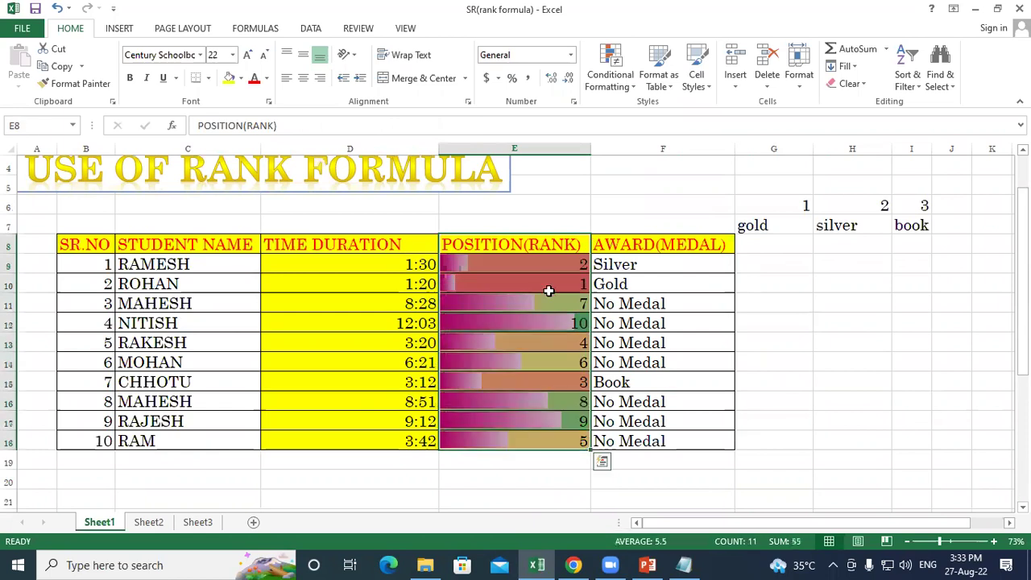
{"action": "left_click", "coordinate": [917, 91]}
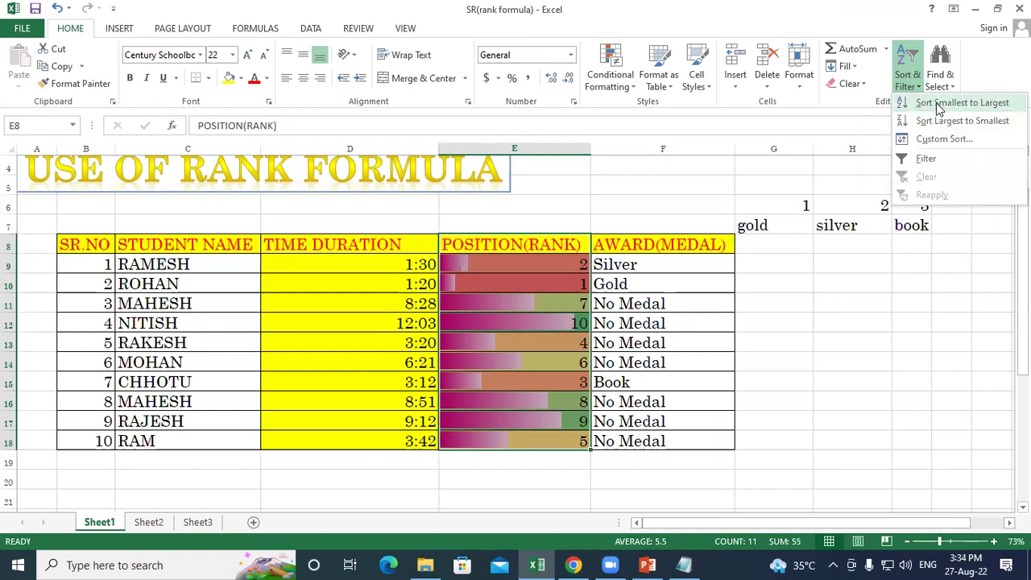
Sort the race table by rank smallest to largest, expanding the selection, then undo it
{"action": "left_click", "coordinate": [959, 104]}
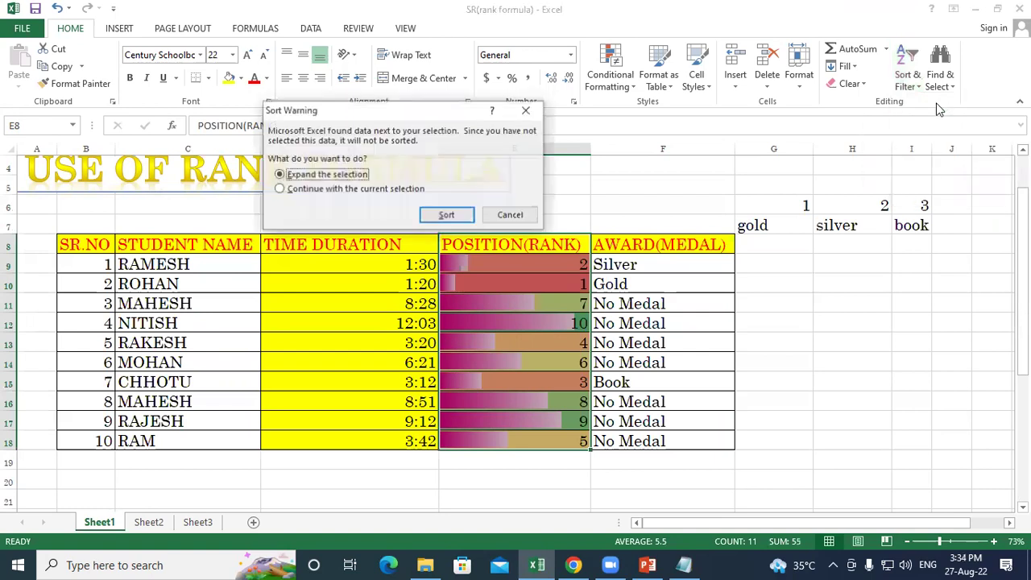
{"action": "left_click", "coordinate": [442, 217]}
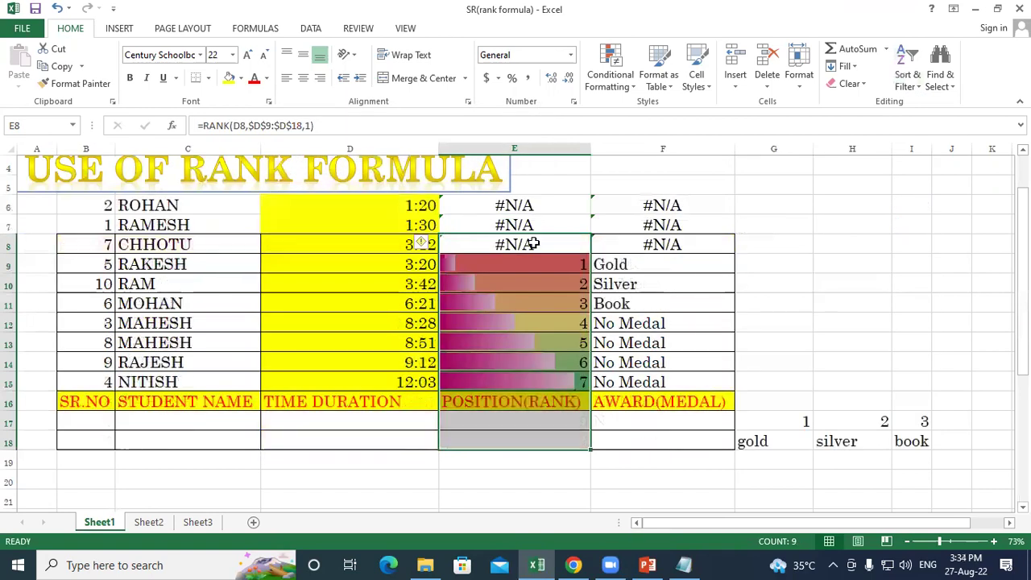
{"action": "scroll", "coordinate": [695, 297], "scroll_direction": "up", "scroll_amount": 1}
{"action": "scroll", "coordinate": [696, 297], "scroll_direction": "up", "scroll_amount": 1}
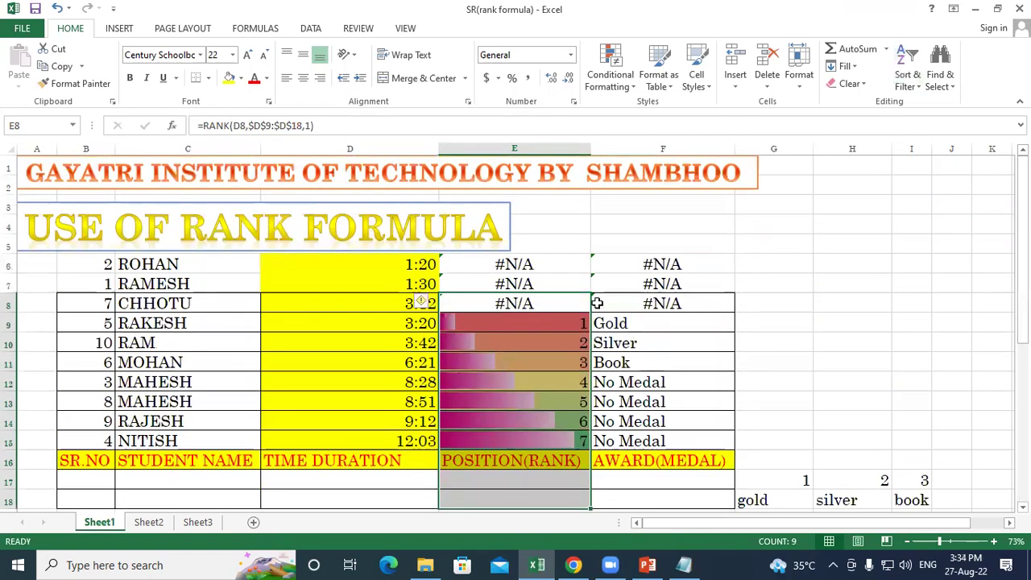
{"action": "key", "text": "ctrl+z"}
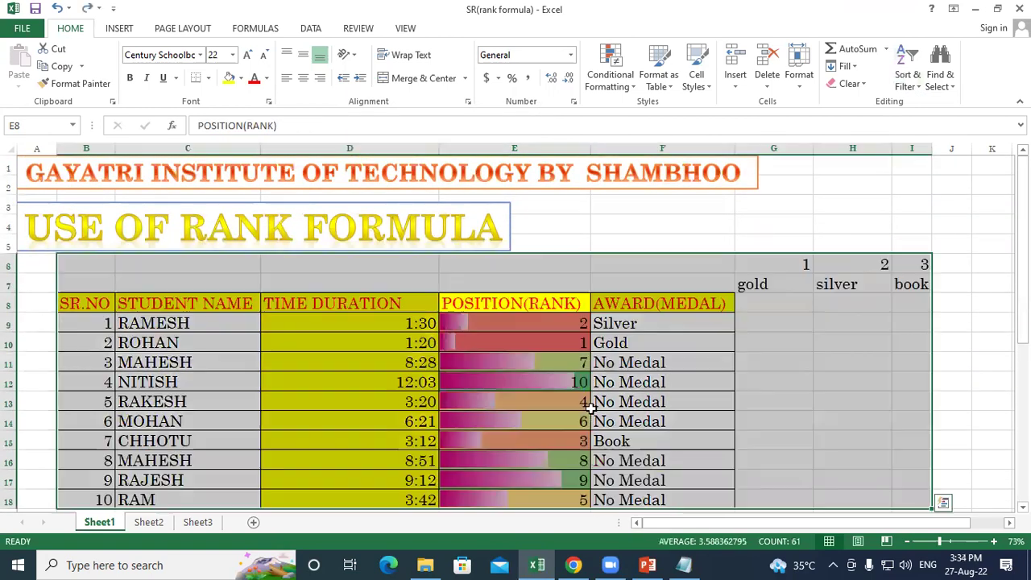
Reselect E9:E18, sort ascending with the whole table again, then undo after spotting #N/A
{"action": "scroll", "coordinate": [684, 357], "scroll_direction": "down", "scroll_amount": 2}
{"action": "left_click", "coordinate": [684, 345]}
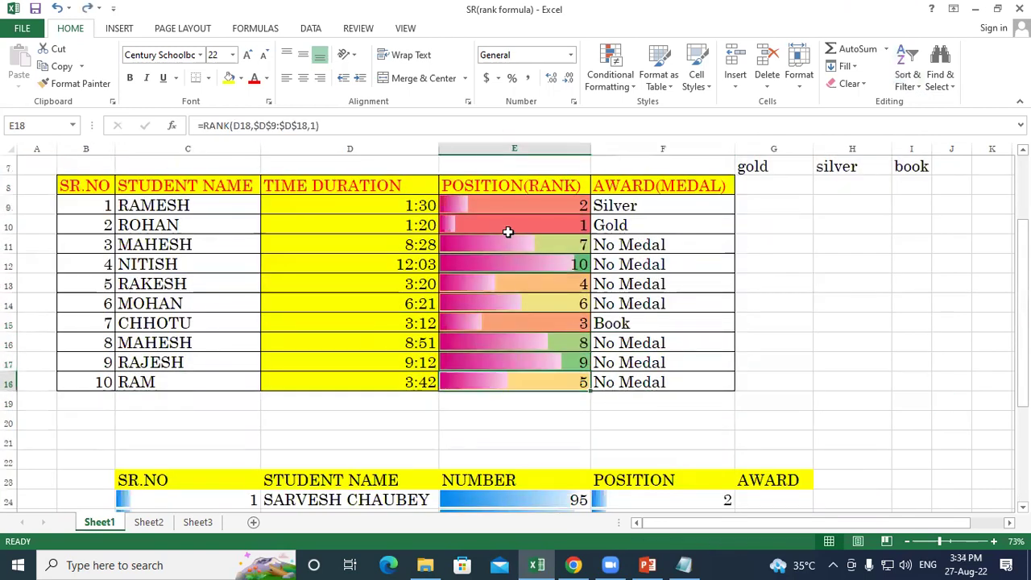
{"action": "left_click_drag", "start_coordinate": [520, 206], "coordinate": [536, 382]}
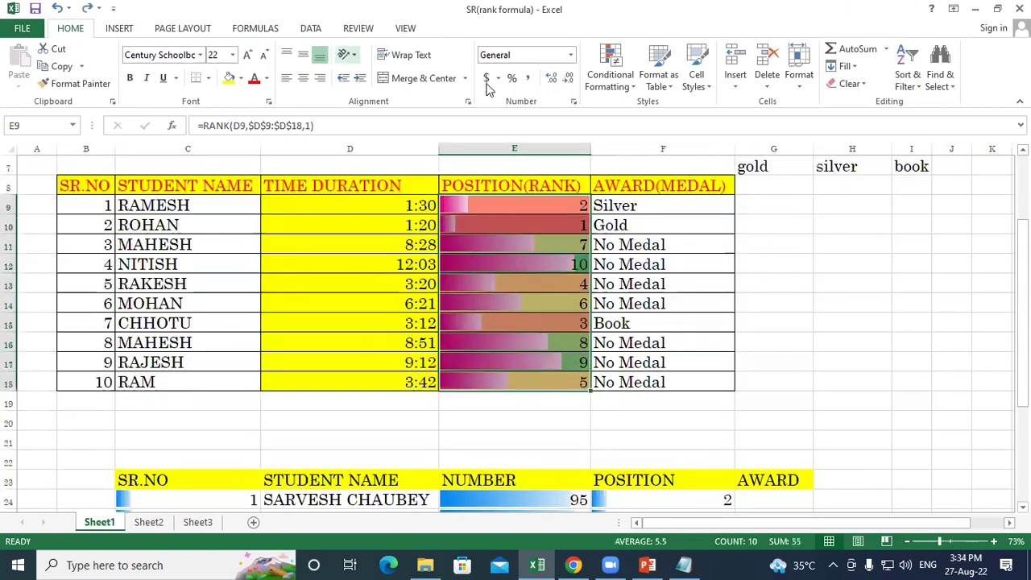
{"action": "left_click", "coordinate": [915, 88]}
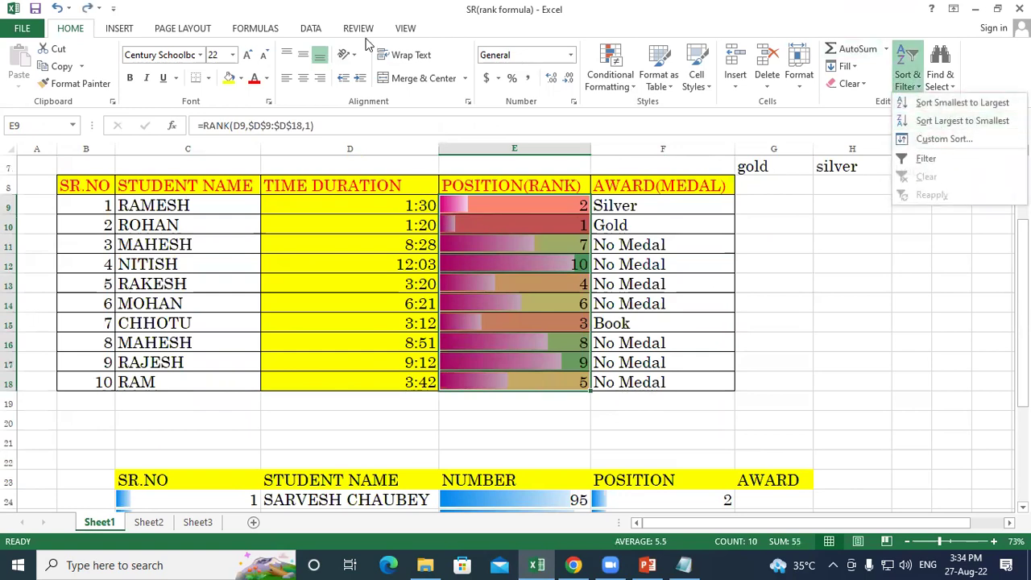
{"action": "left_click", "coordinate": [951, 110]}
{"action": "left_click", "coordinate": [441, 216]}
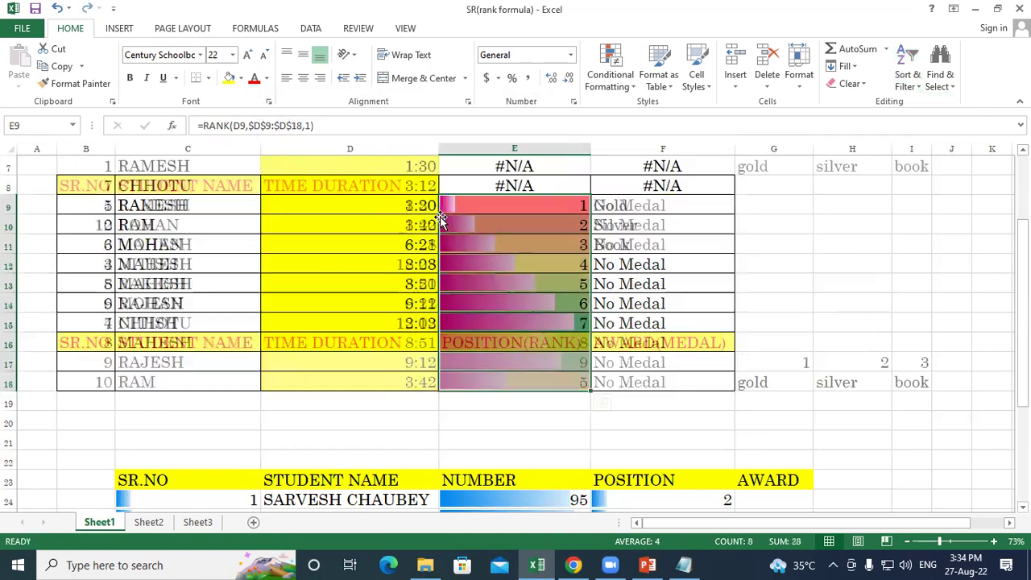
{"action": "scroll", "coordinate": [601, 258], "scroll_direction": "up", "scroll_amount": 2}
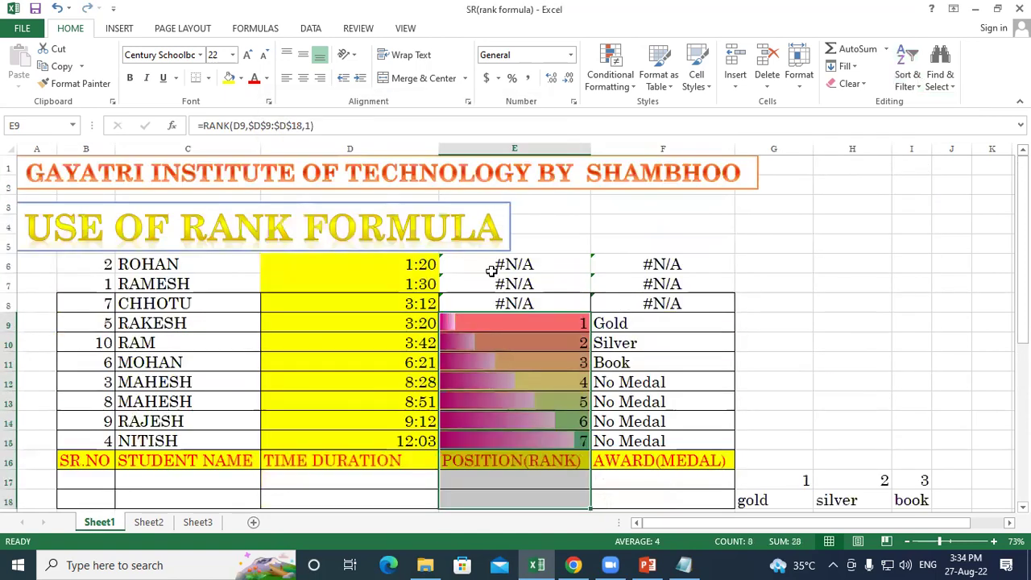
{"action": "left_click", "coordinate": [490, 266]}
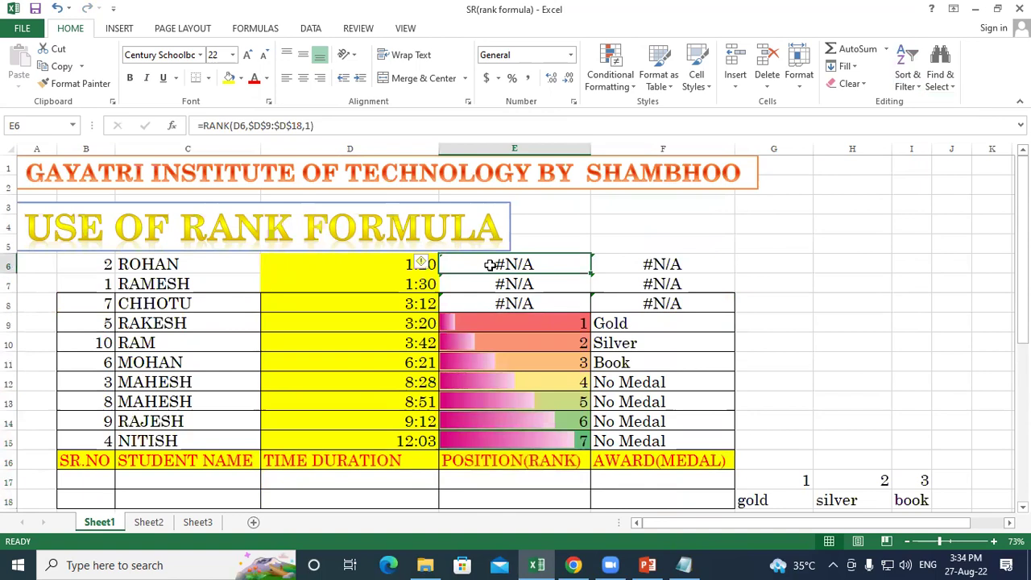
{"action": "key", "text": "ctrl+z"}
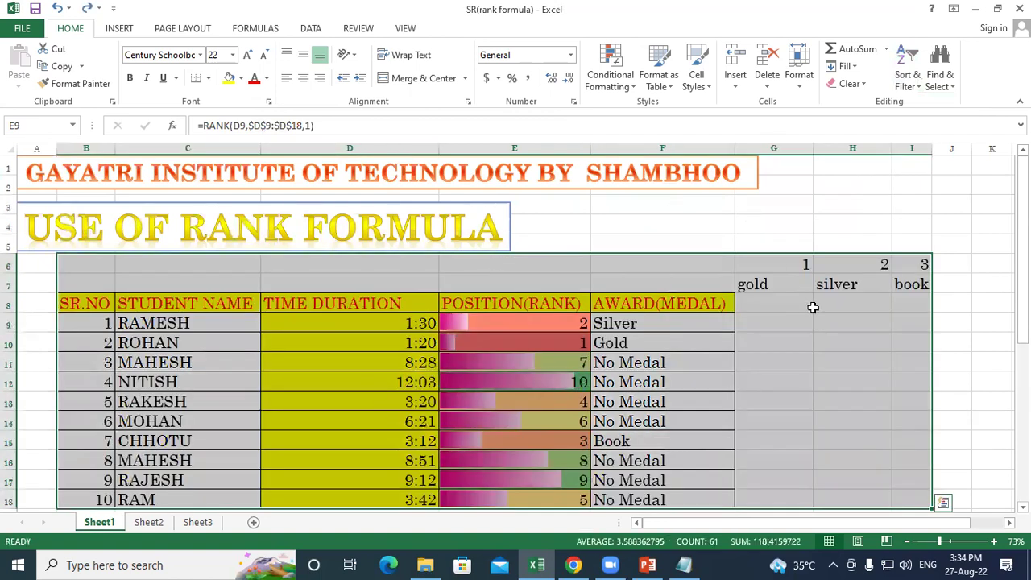
{"action": "left_click", "coordinate": [822, 319]}
{"action": "scroll", "coordinate": [233, 276], "scroll_direction": "down", "scroll_amount": 1}
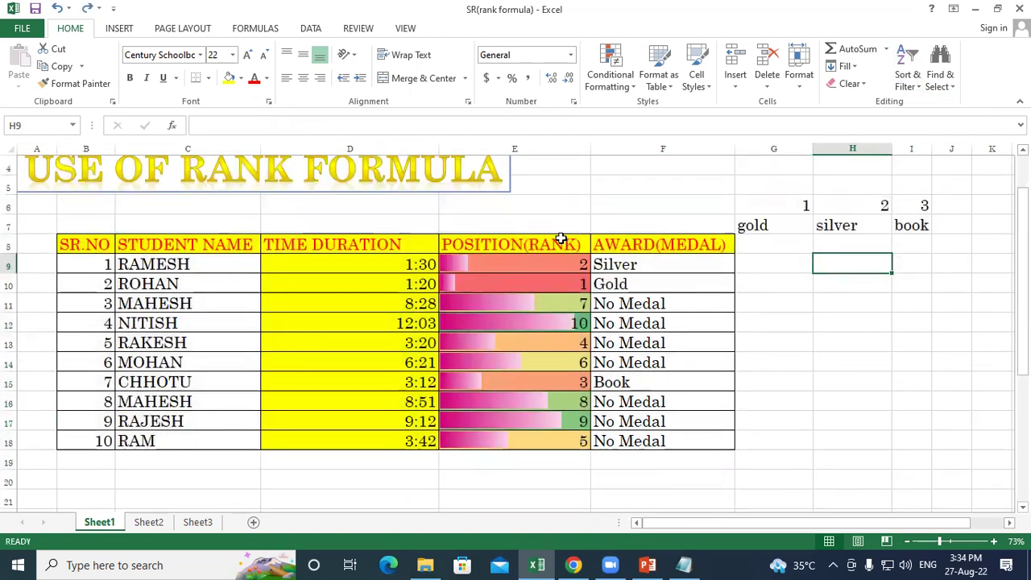
{"action": "left_click_drag", "start_coordinate": [347, 263], "coordinate": [382, 433]}
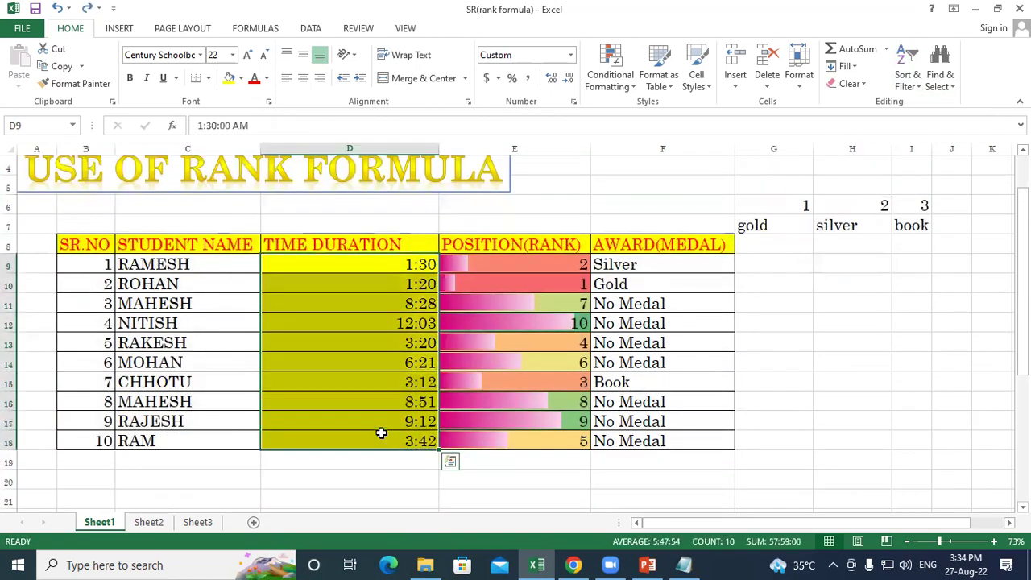
{"action": "left_click", "coordinate": [929, 95]}
{"action": "left_click", "coordinate": [924, 100]}
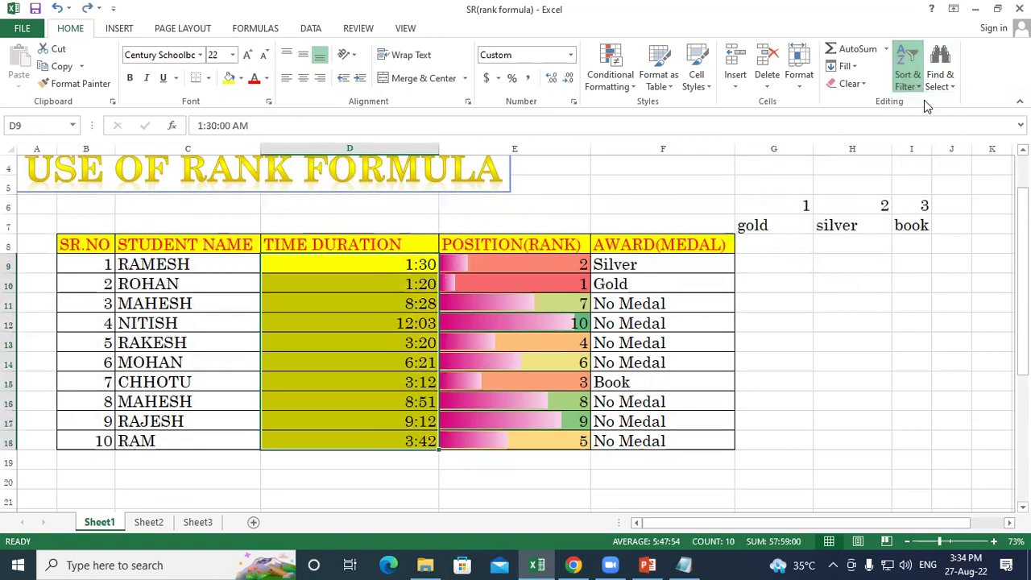
{"action": "left_click", "coordinate": [446, 215]}
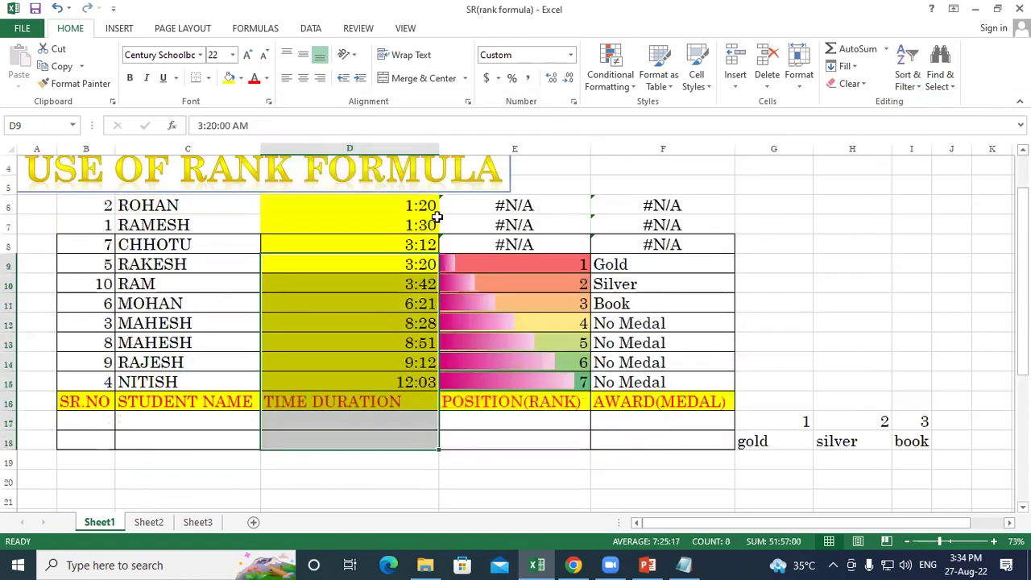
{"action": "scroll", "coordinate": [516, 298], "scroll_direction": "up", "scroll_amount": 1}
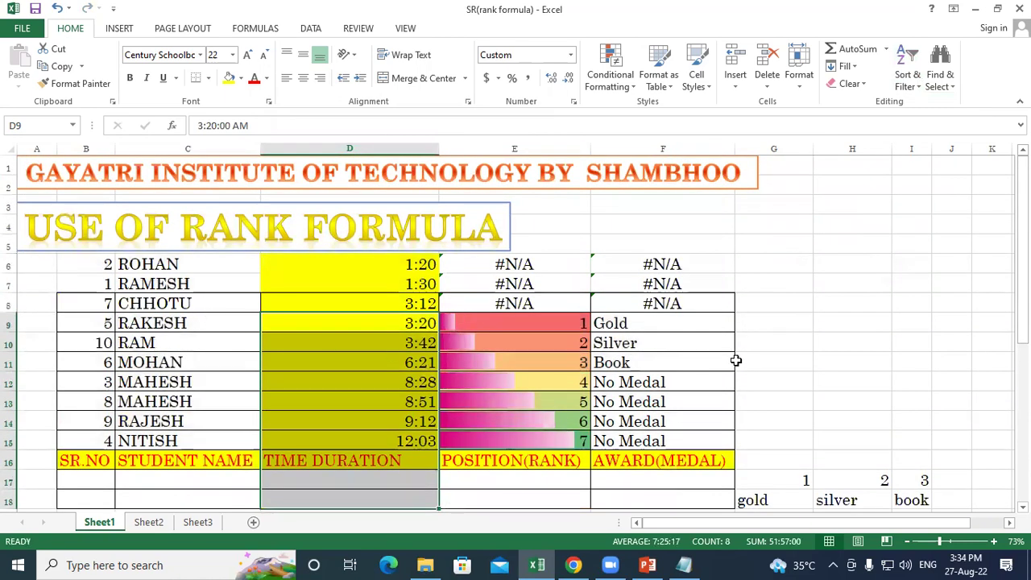
{"action": "key", "text": "ctrl+z"}
{"action": "left_click", "coordinate": [854, 338]}
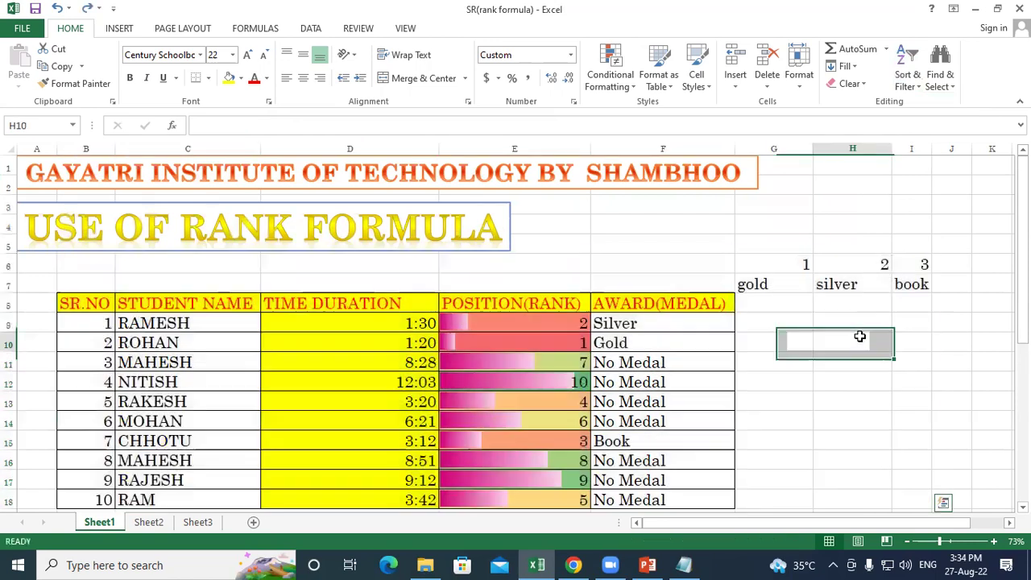
{"action": "scroll", "coordinate": [715, 366], "scroll_direction": "down", "scroll_amount": 2}
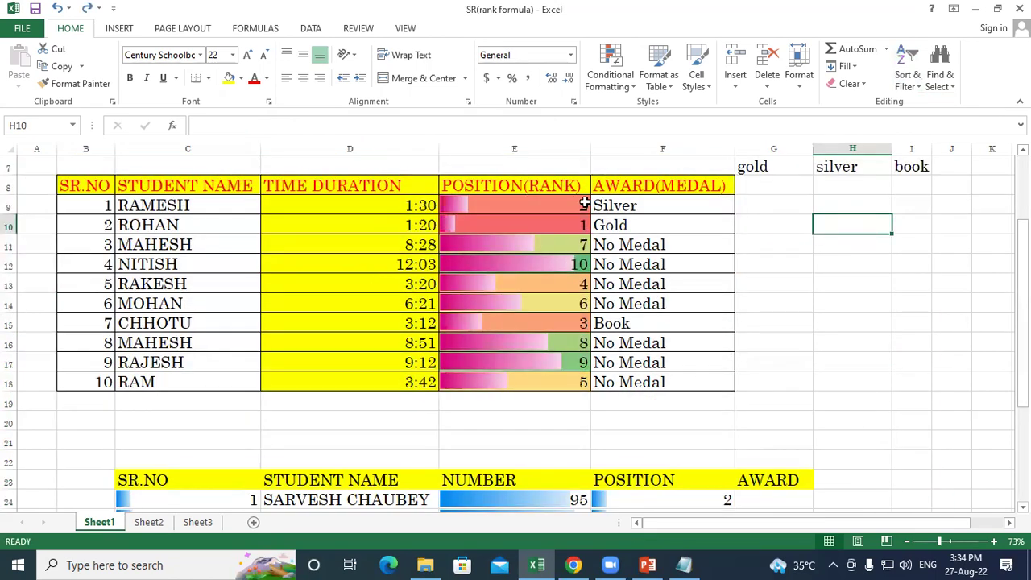
Select the rank cells E9:E18 after trying selections in columns B, D and E
{"action": "left_click", "coordinate": [547, 189]}
{"action": "left_click_drag", "start_coordinate": [551, 207], "coordinate": [551, 376]}
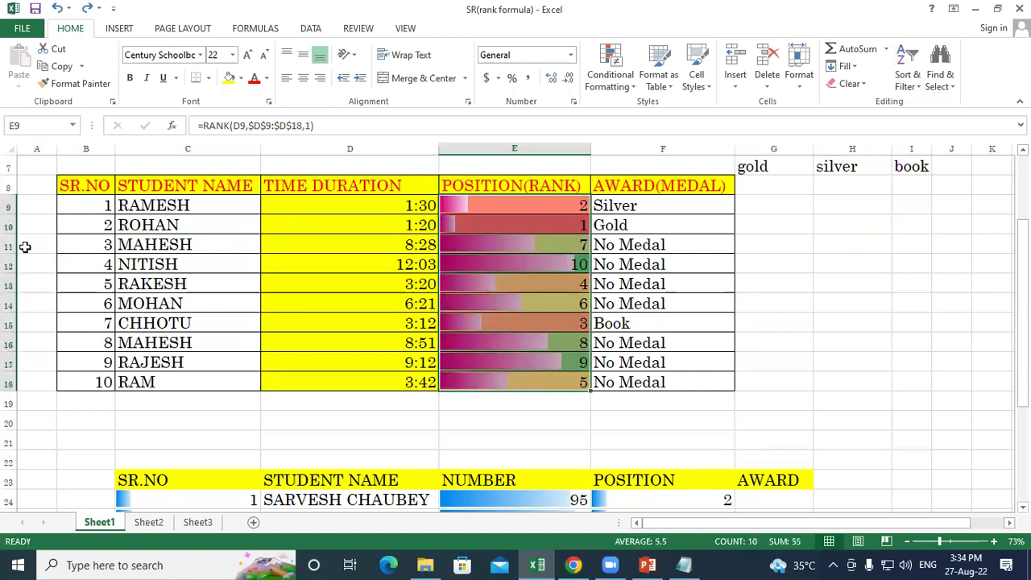
{"action": "mouse_move", "coordinate": [94, 205]}
{"action": "left_mouse_down"}
{"action": "mouse_move", "coordinate": [102, 348]}
{"action": "mouse_move", "coordinate": [85, 381]}
{"action": "left_mouse_up"}
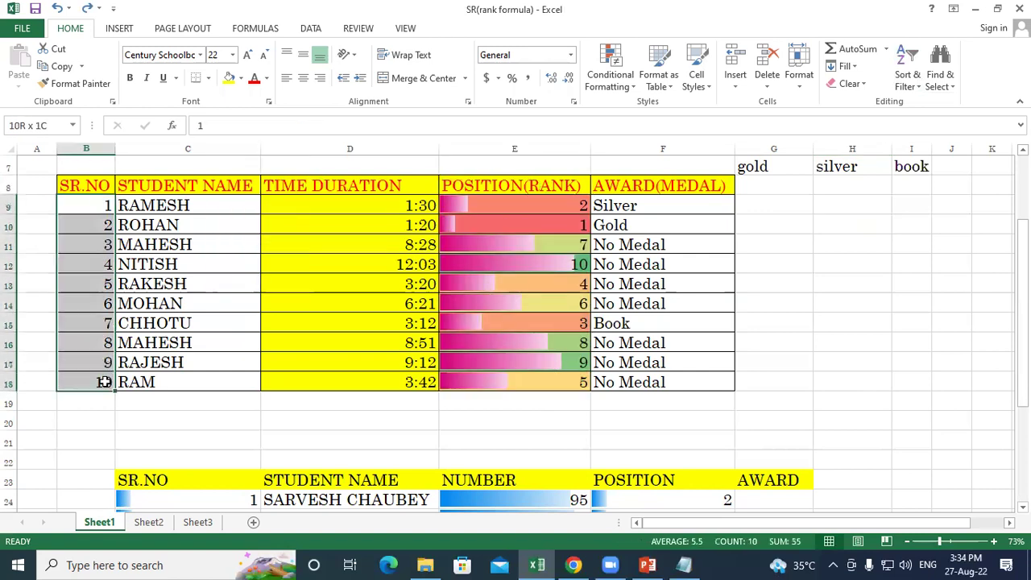
{"action": "left_click", "coordinate": [393, 206]}
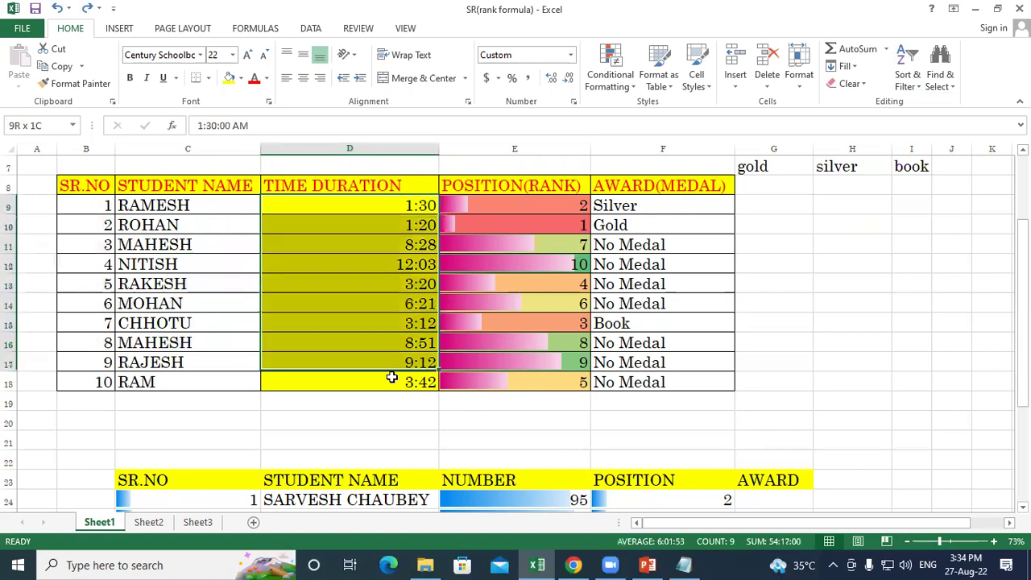
{"action": "left_click_drag", "start_coordinate": [388, 227], "coordinate": [359, 382]}
{"action": "left_click", "coordinate": [485, 185]}
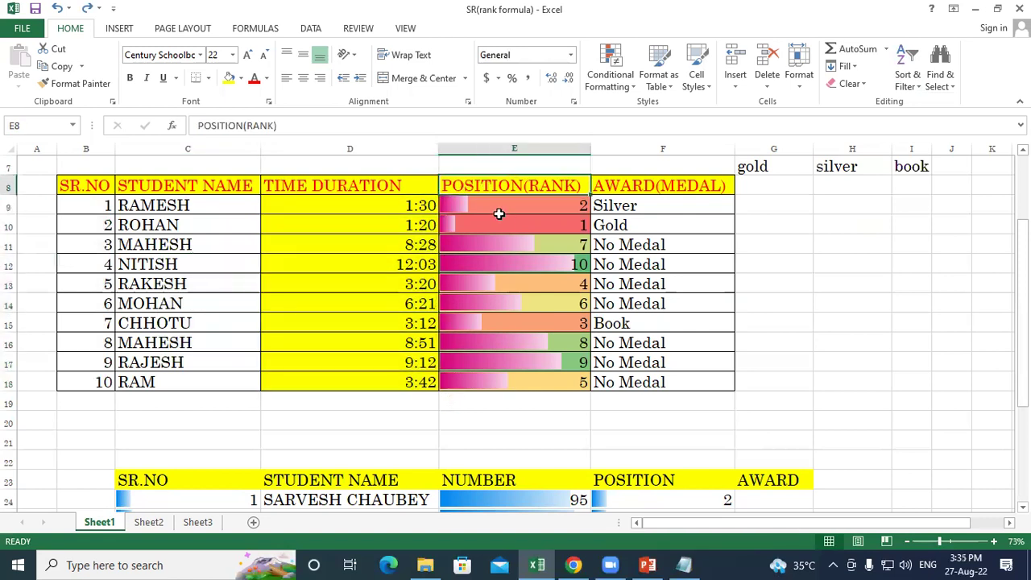
{"action": "left_click_drag", "start_coordinate": [516, 206], "coordinate": [528, 384]}
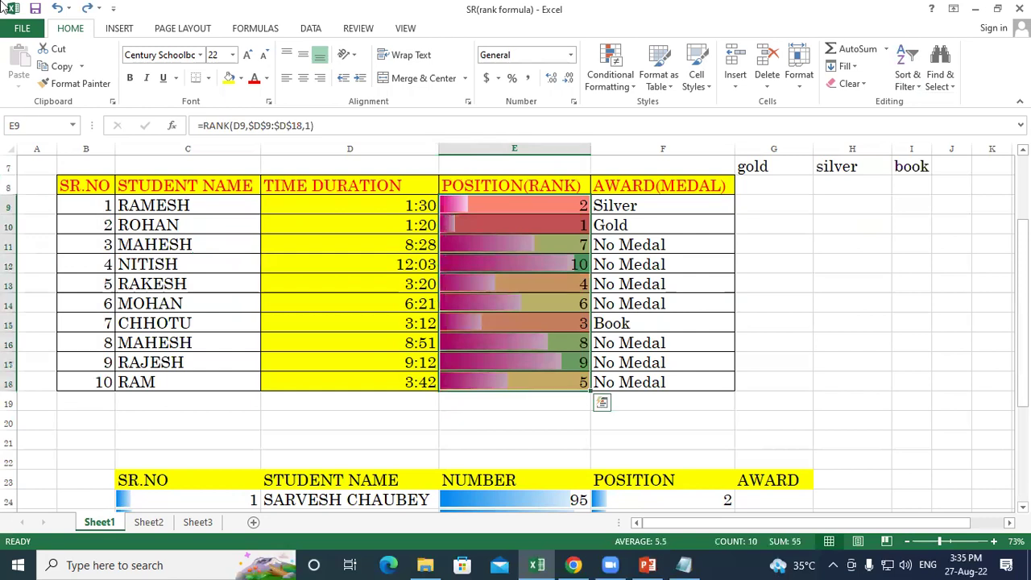
{"action": "left_click", "coordinate": [790, 281]}
{"action": "left_click_drag", "start_coordinate": [564, 208], "coordinate": [580, 384]}
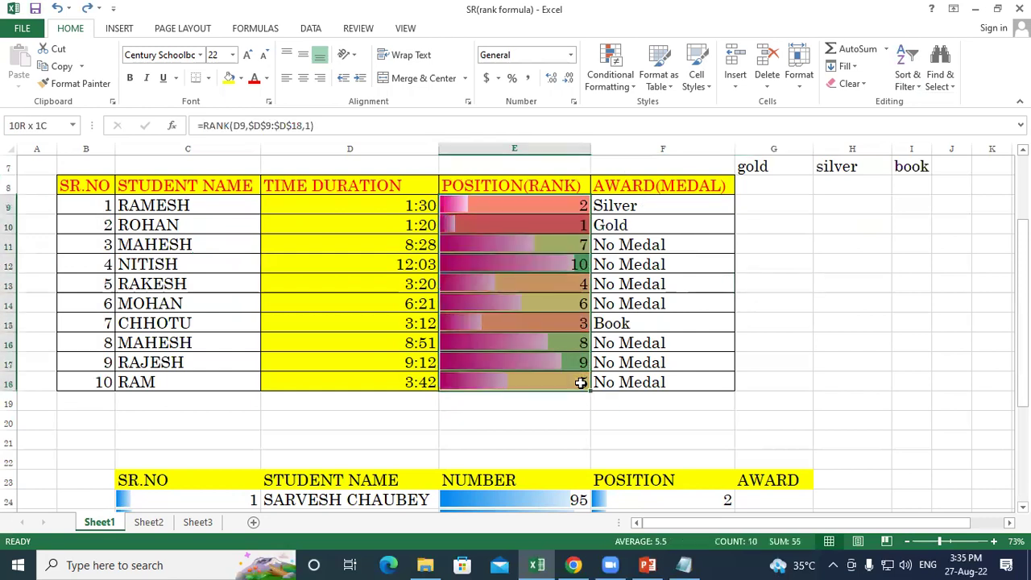
Sort the ranks E9:E18 smallest to largest with the current selection only, repeatedly
{"action": "left_click", "coordinate": [908, 76]}
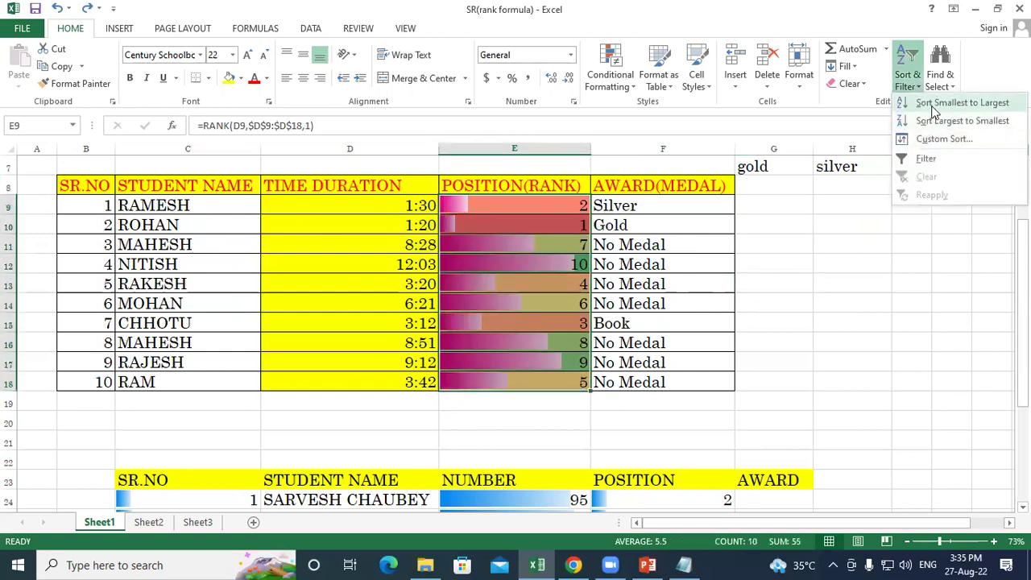
{"action": "left_click", "coordinate": [958, 103]}
{"action": "left_click", "coordinate": [327, 191]}
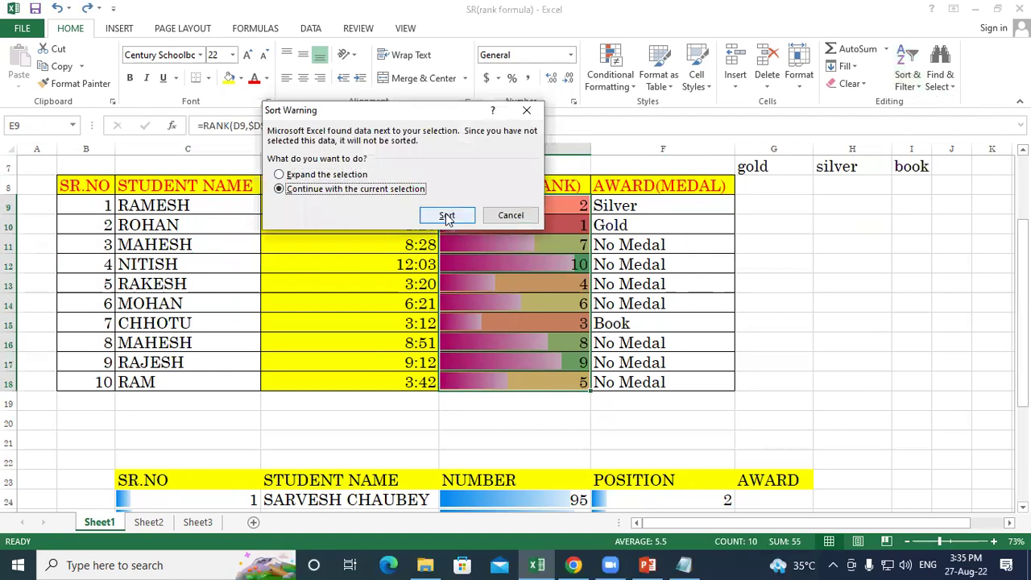
{"action": "left_click", "coordinate": [446, 215]}
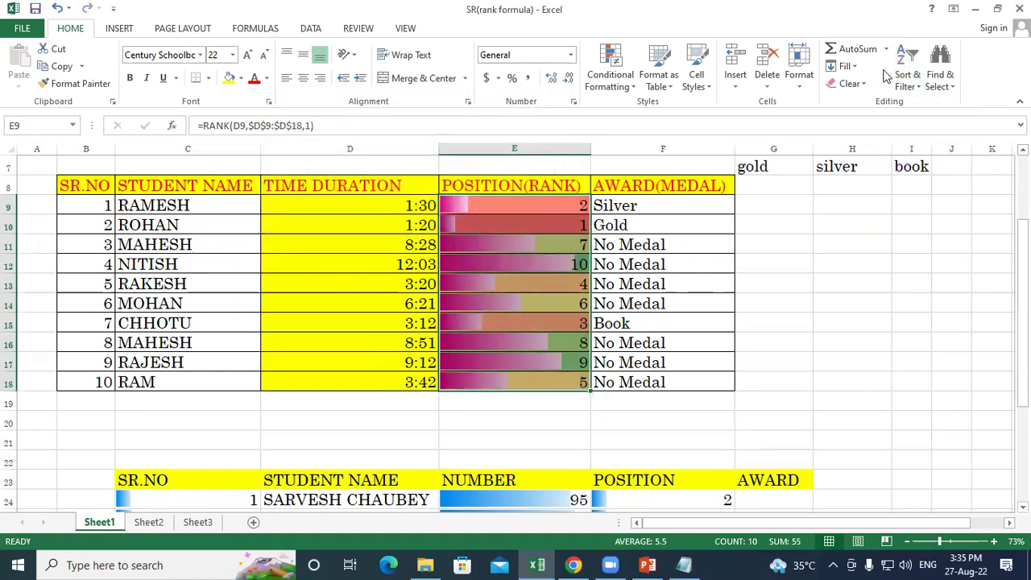
{"action": "left_click", "coordinate": [908, 77]}
{"action": "left_click", "coordinate": [933, 108]}
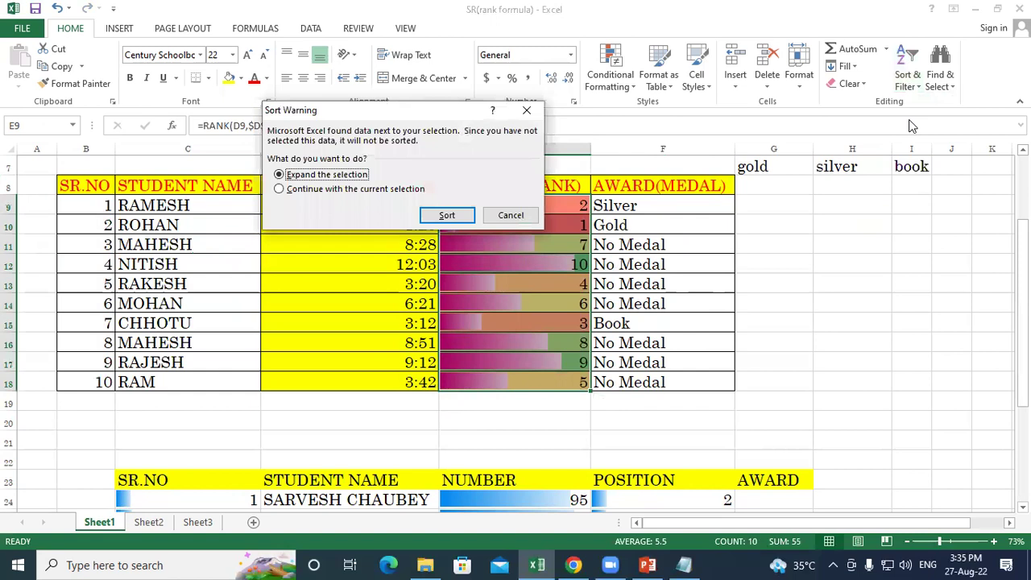
{"action": "left_click", "coordinate": [374, 190]}
{"action": "left_click", "coordinate": [446, 216]}
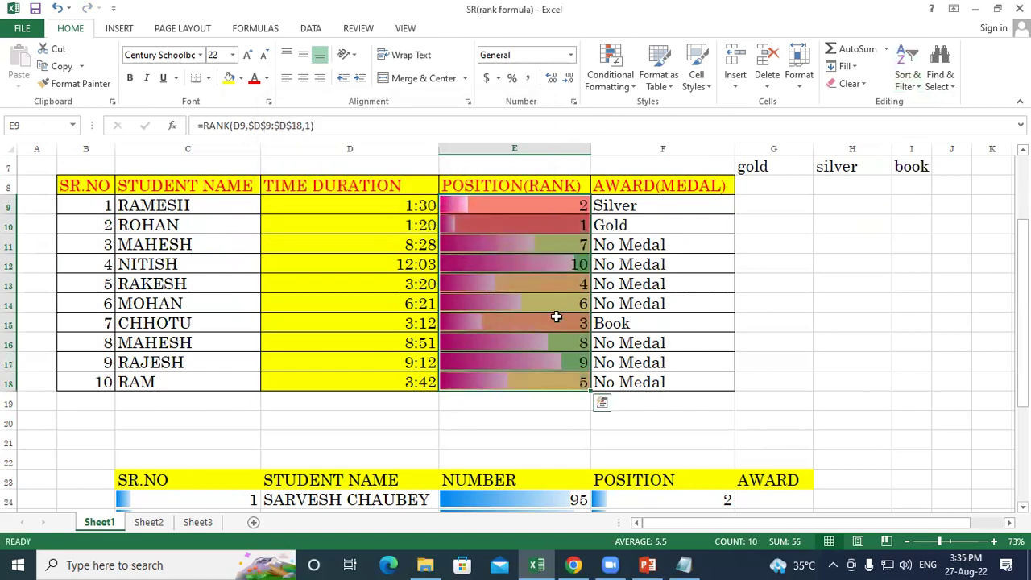
{"action": "left_click", "coordinate": [921, 87]}
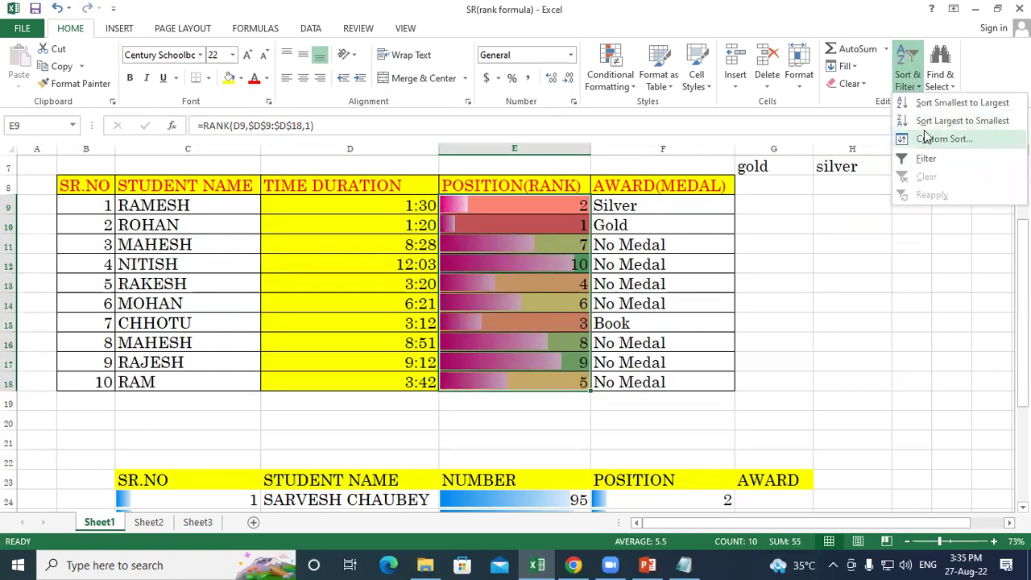
{"action": "left_click", "coordinate": [927, 102]}
{"action": "left_click", "coordinate": [290, 190]}
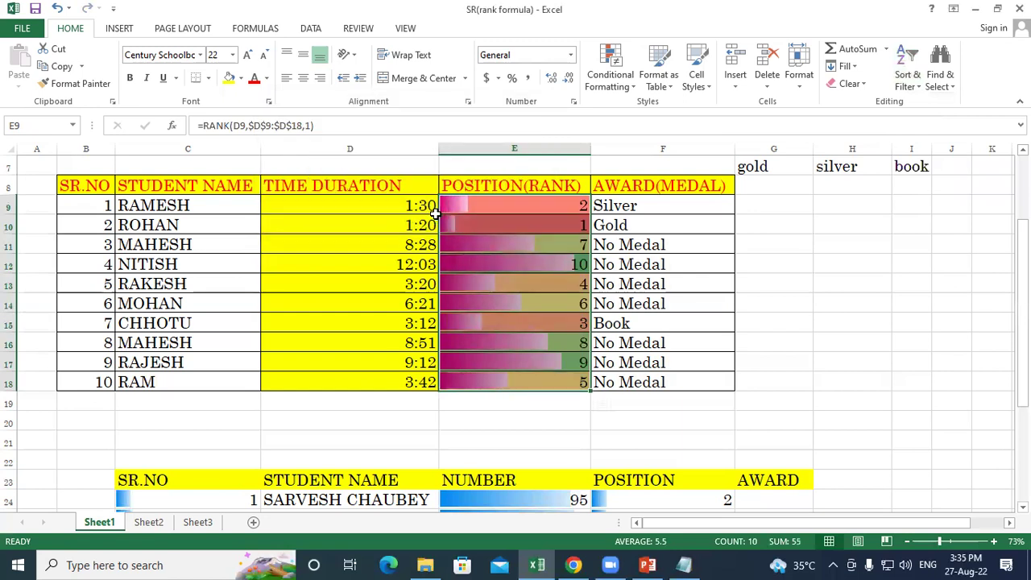
Sort only the race times D9:D18 ascending, 1:20 to 12:03, so ranks read 1 to 10
{"action": "left_click_drag", "start_coordinate": [388, 208], "coordinate": [395, 381]}
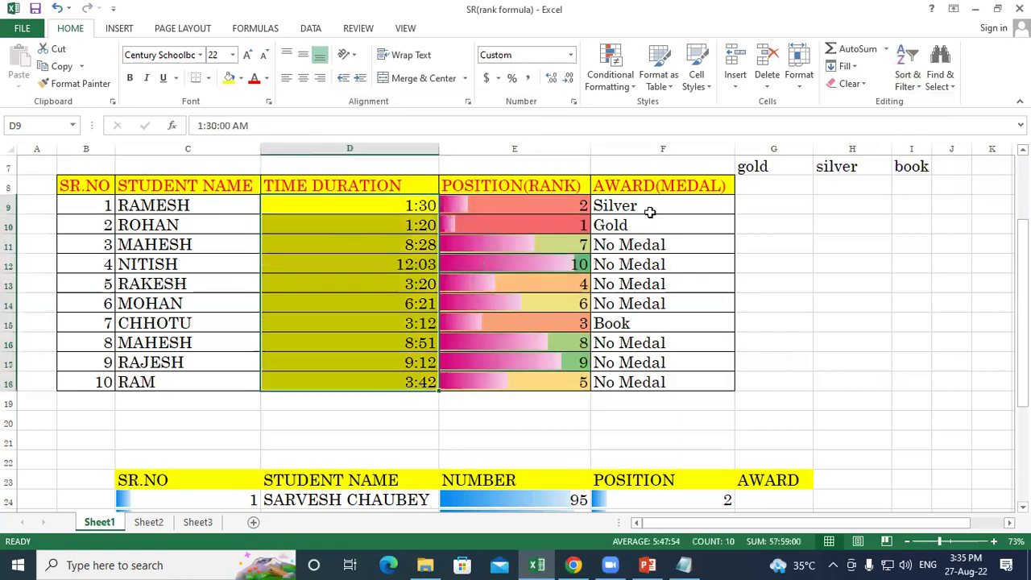
{"action": "left_click", "coordinate": [904, 81]}
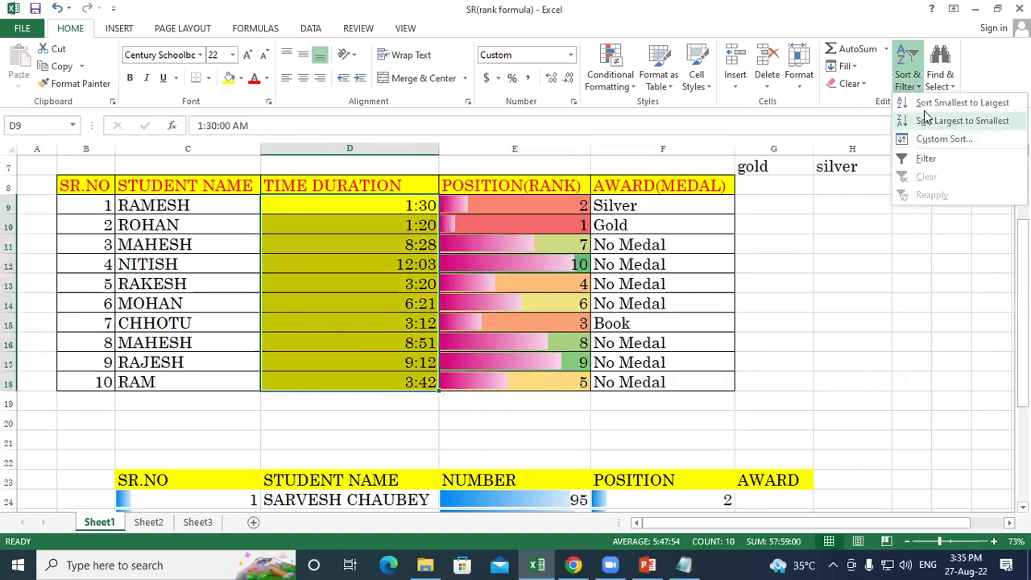
{"action": "left_click", "coordinate": [935, 103]}
{"action": "left_click", "coordinate": [393, 190]}
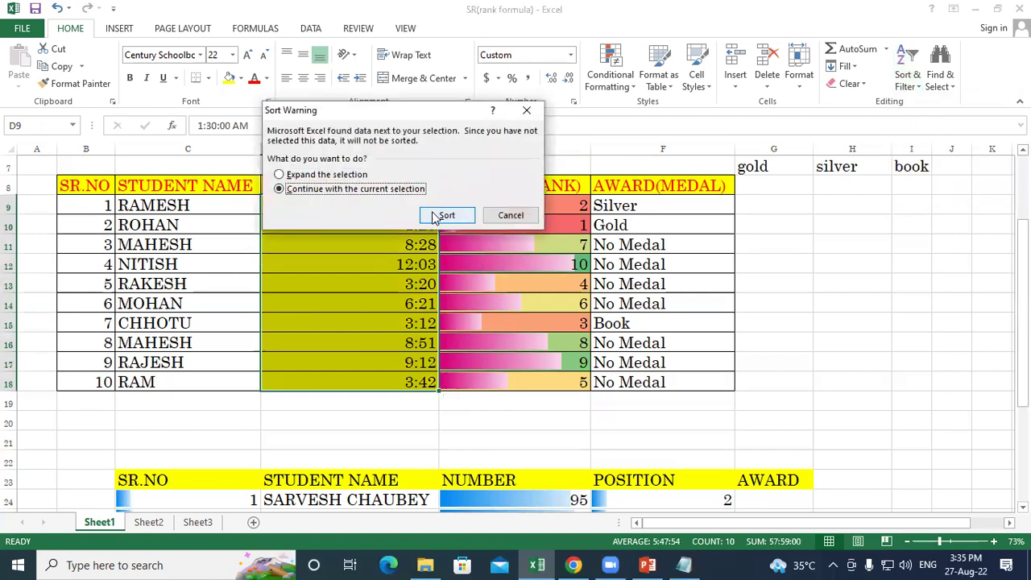
{"action": "left_click", "coordinate": [445, 215]}
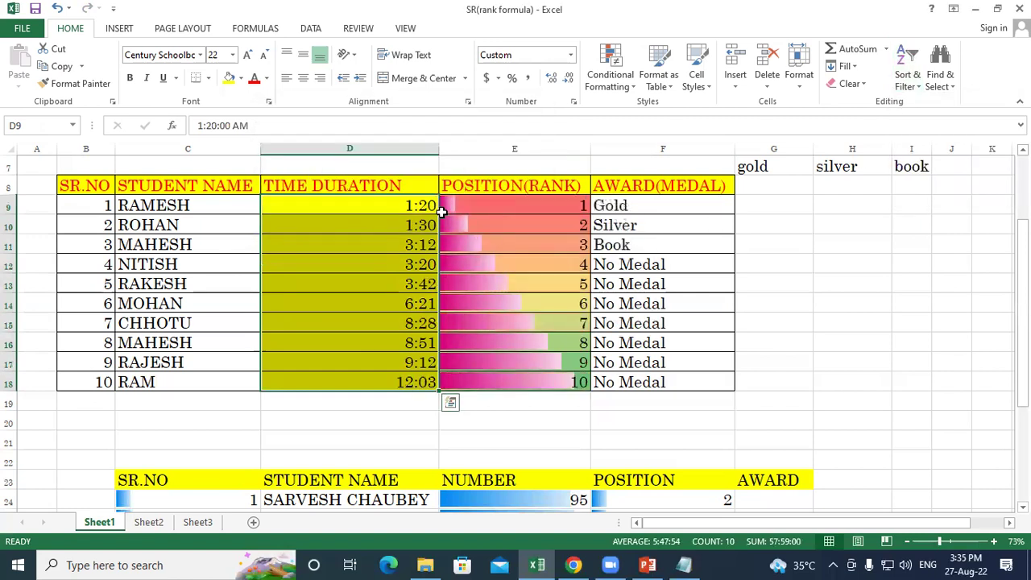
{"action": "left_click", "coordinate": [822, 280]}
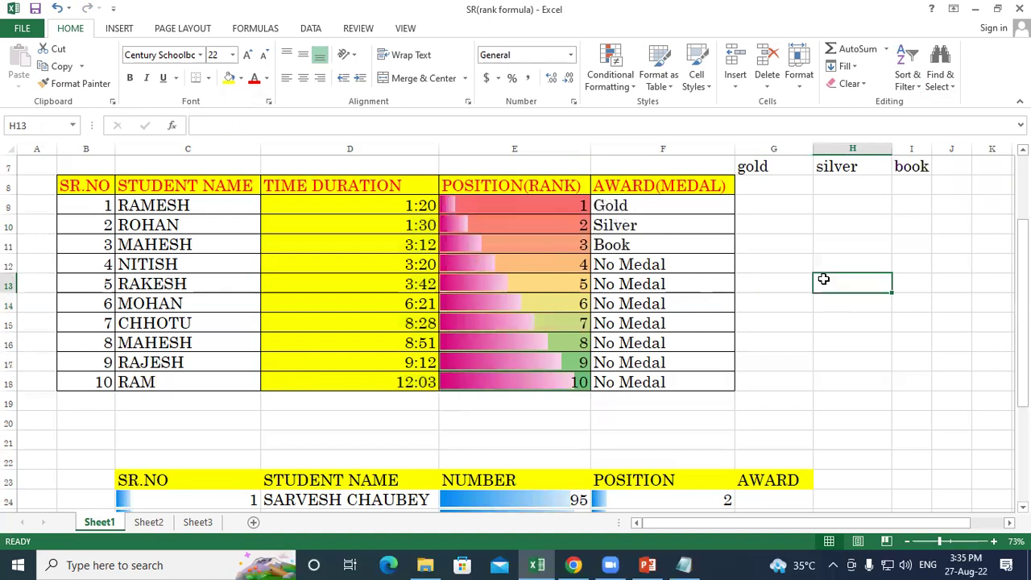
{"action": "key", "text": "ctrl+z"}
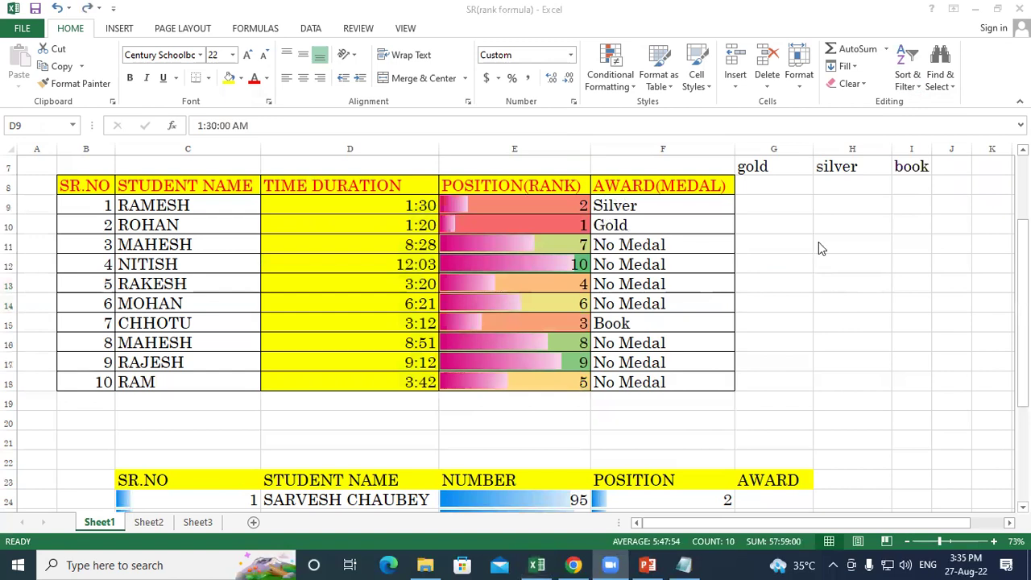
{"action": "left_click", "coordinate": [348, 393]}
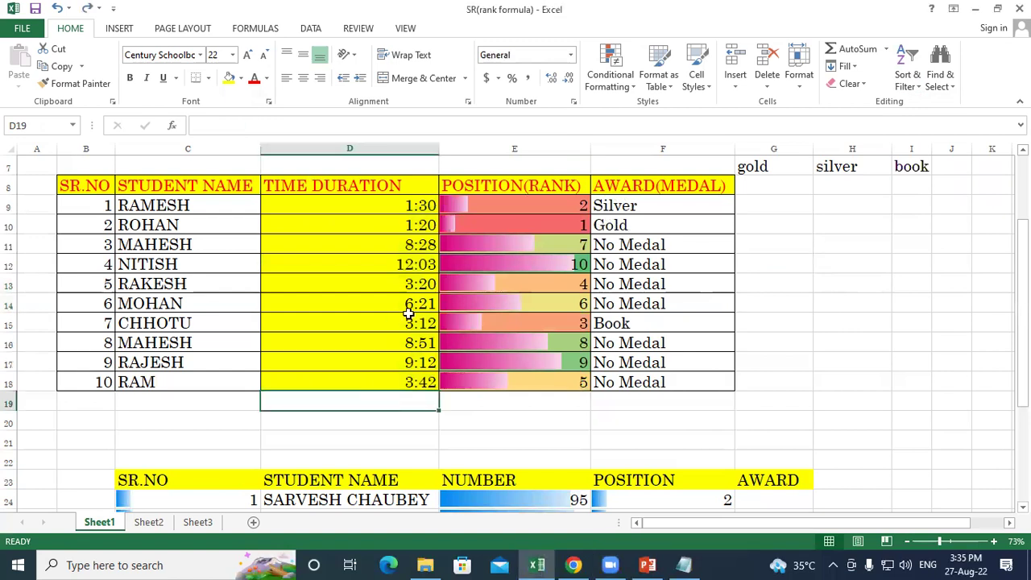
{"action": "left_click", "coordinate": [516, 211]}
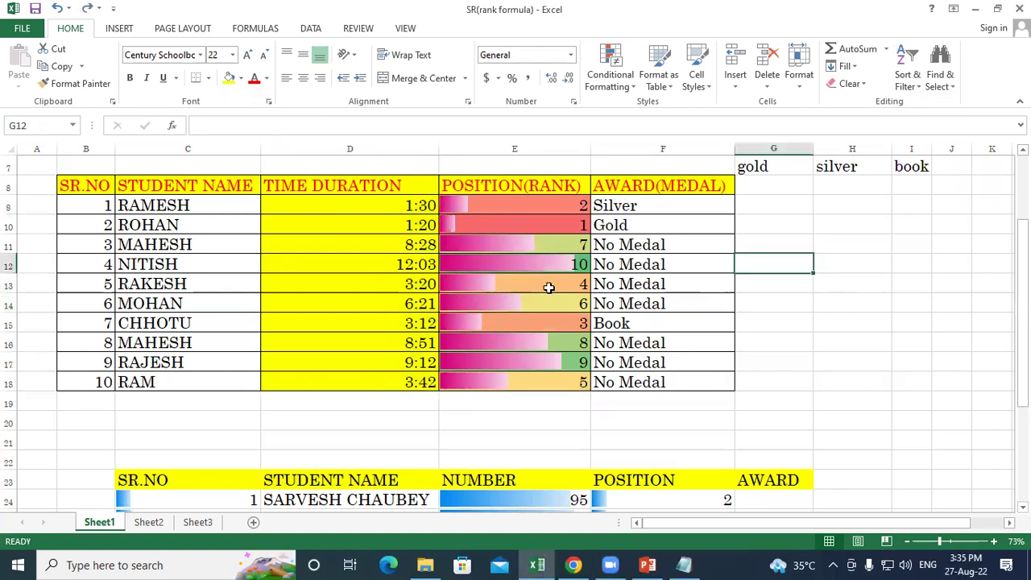
{"action": "left_click_drag", "start_coordinate": [479, 212], "coordinate": [506, 378]}
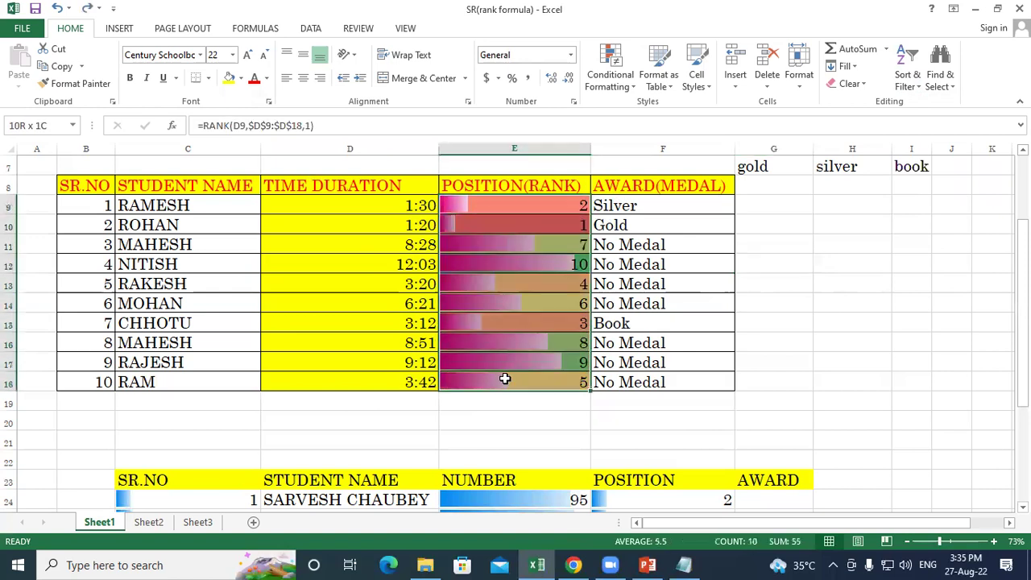
{"action": "left_click", "coordinate": [815, 283]}
{"action": "left_click", "coordinate": [535, 204]}
{"action": "key", "text": "ctrl+c"}
{"action": "left_click_drag", "start_coordinate": [524, 208], "coordinate": [539, 382]}
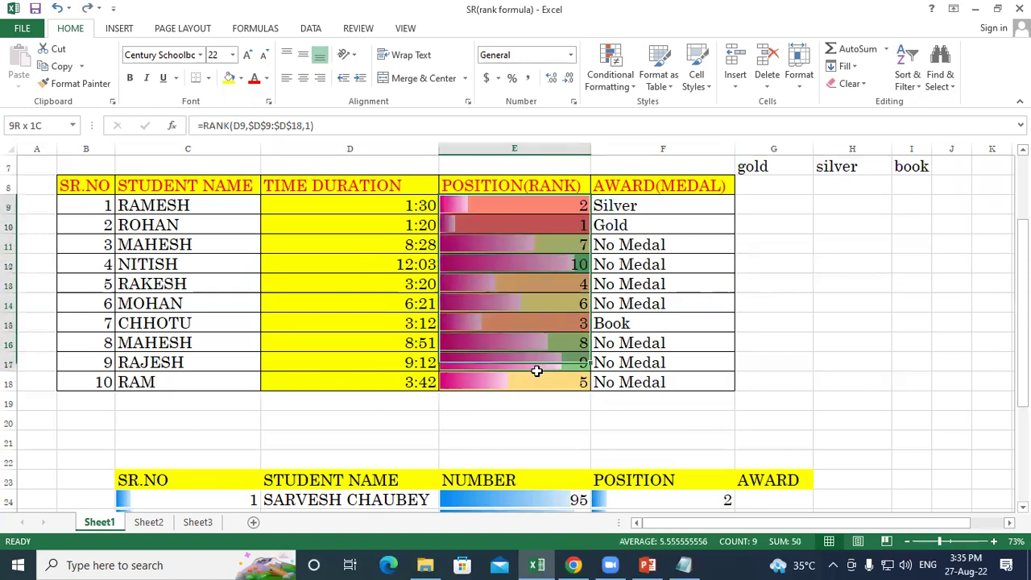
{"action": "key", "text": "ctrl+v"}
{"action": "left_click", "coordinate": [817, 330]}
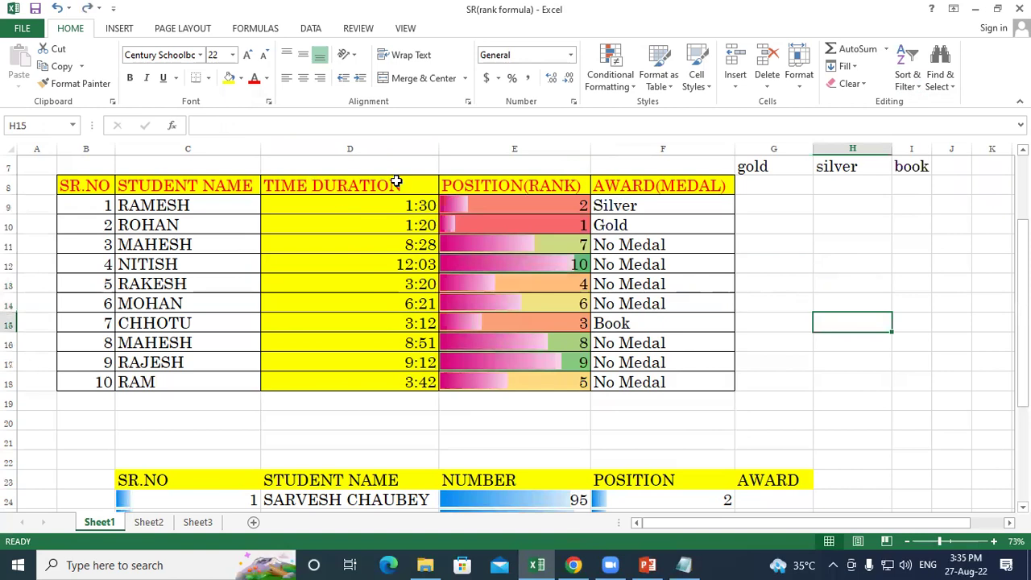
{"action": "left_click", "coordinate": [376, 207]}
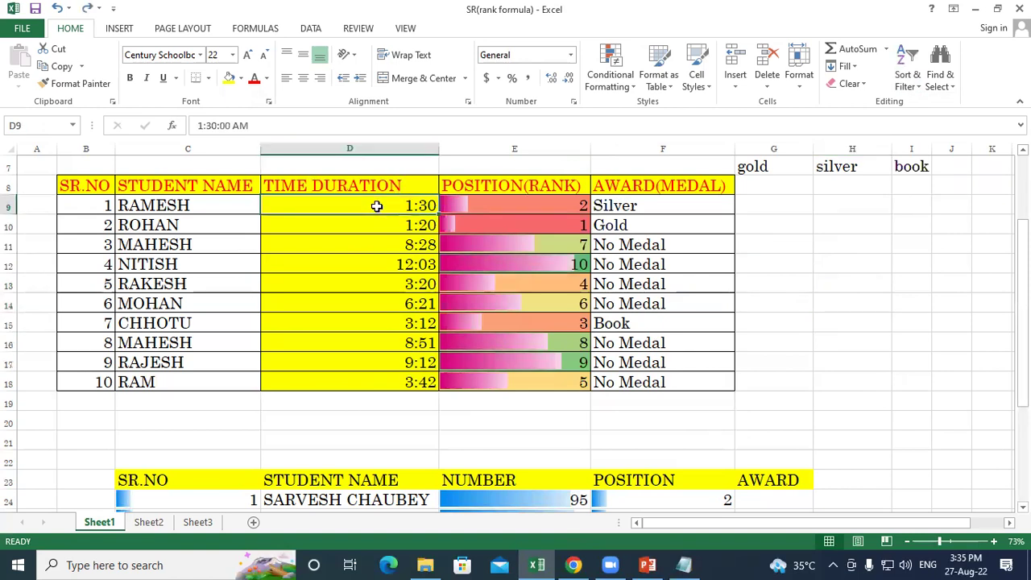
Sort D9:D18 smallest to largest with the current selection only, giving 1:20 to 12:03
{"action": "left_click_drag", "start_coordinate": [374, 267], "coordinate": [382, 379]}
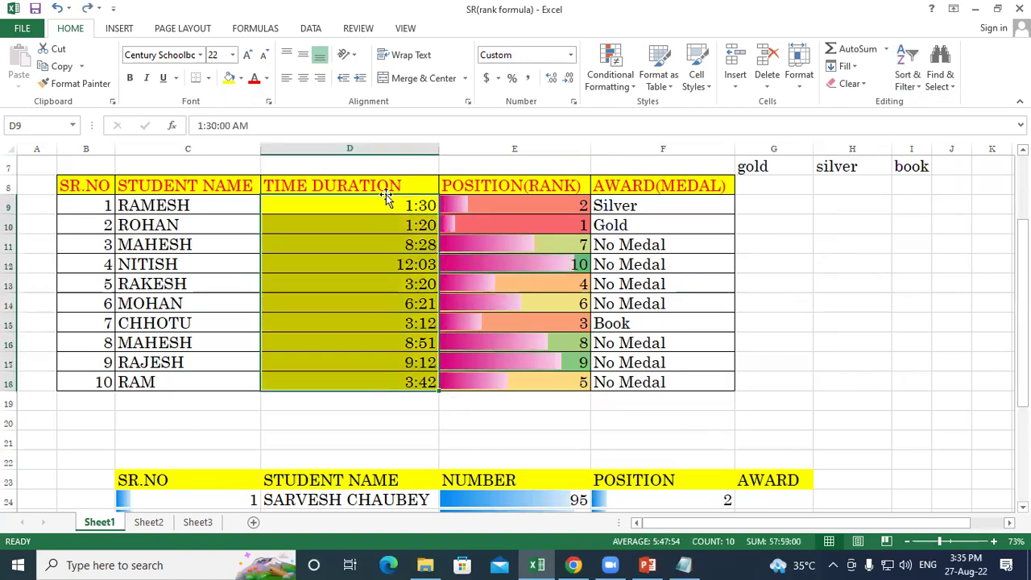
{"action": "left_click", "coordinate": [912, 81]}
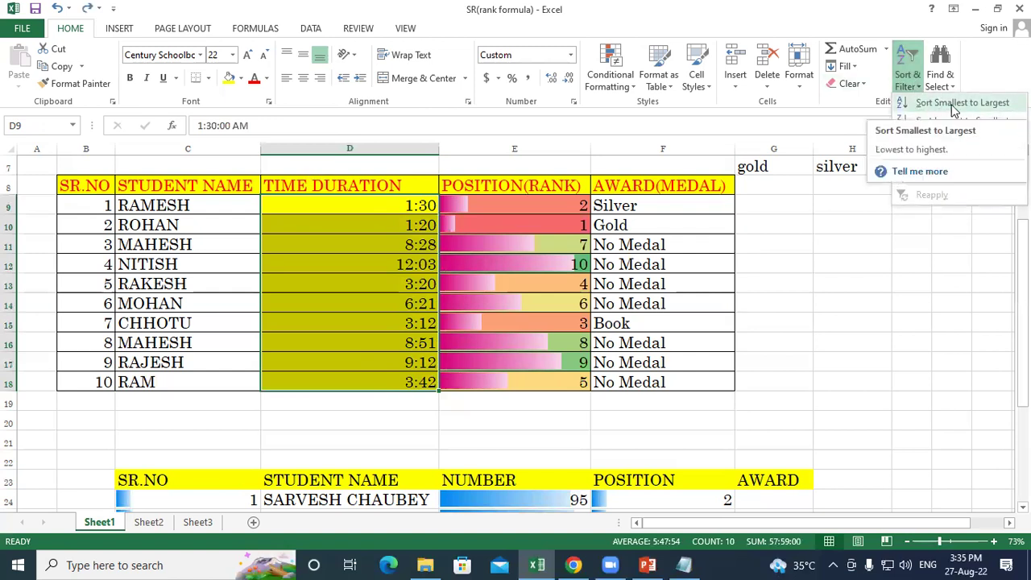
{"action": "left_click", "coordinate": [972, 105]}
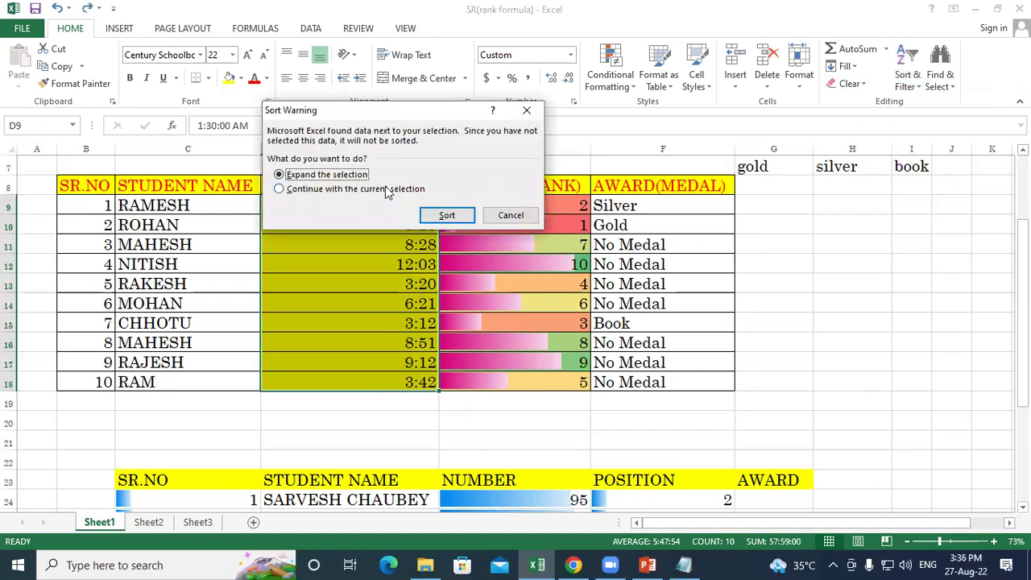
{"action": "left_click", "coordinate": [327, 190]}
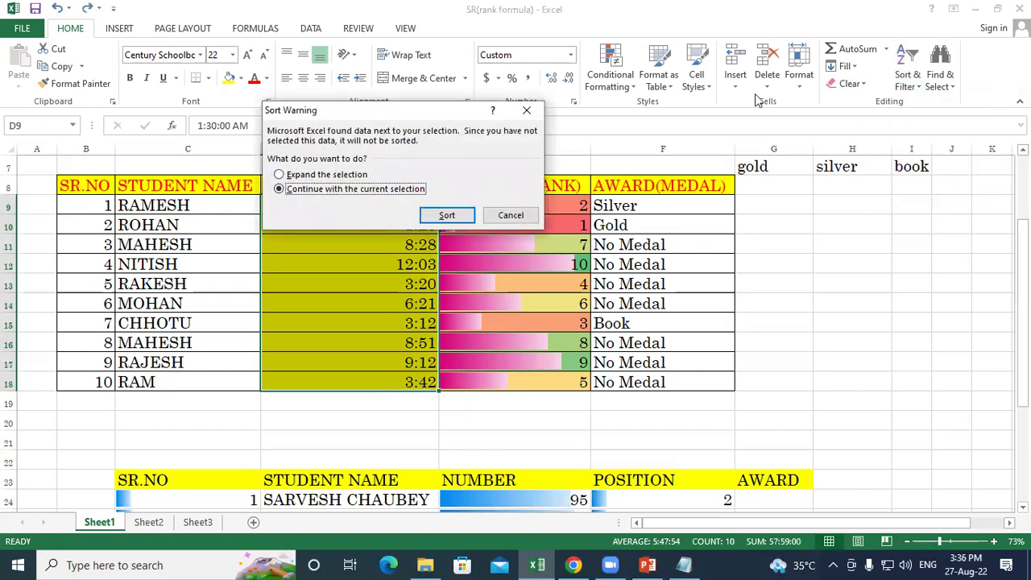
{"action": "left_click", "coordinate": [833, 195]}
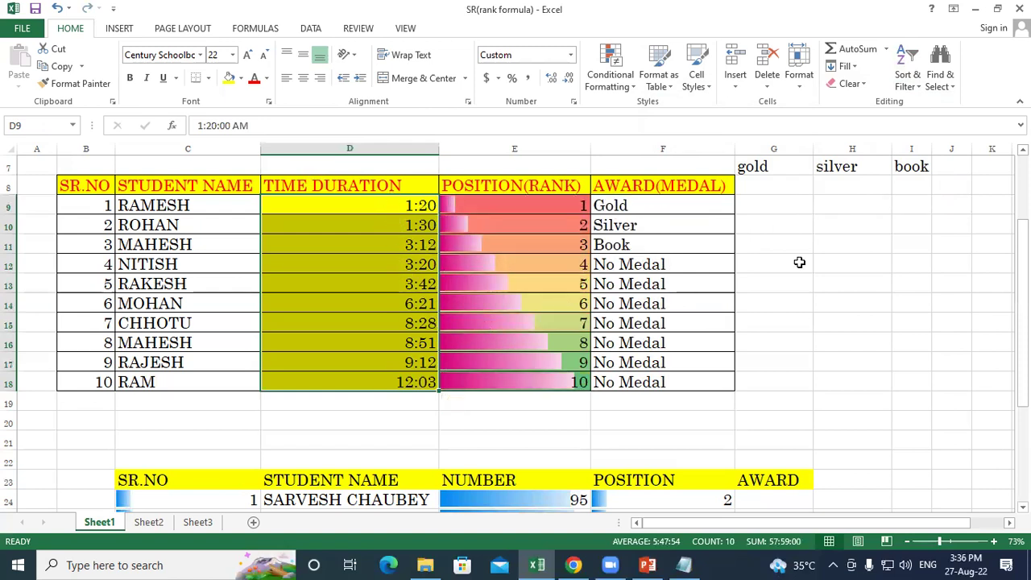
{"action": "left_click", "coordinate": [793, 219]}
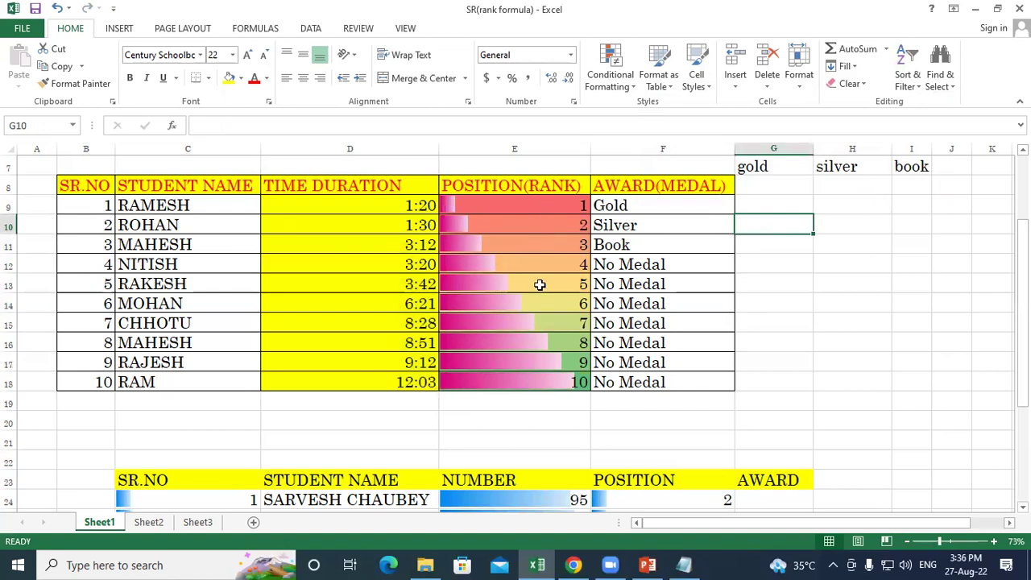
{"action": "left_click", "coordinate": [391, 208]}
{"action": "left_click_drag", "start_coordinate": [383, 261], "coordinate": [379, 381]}
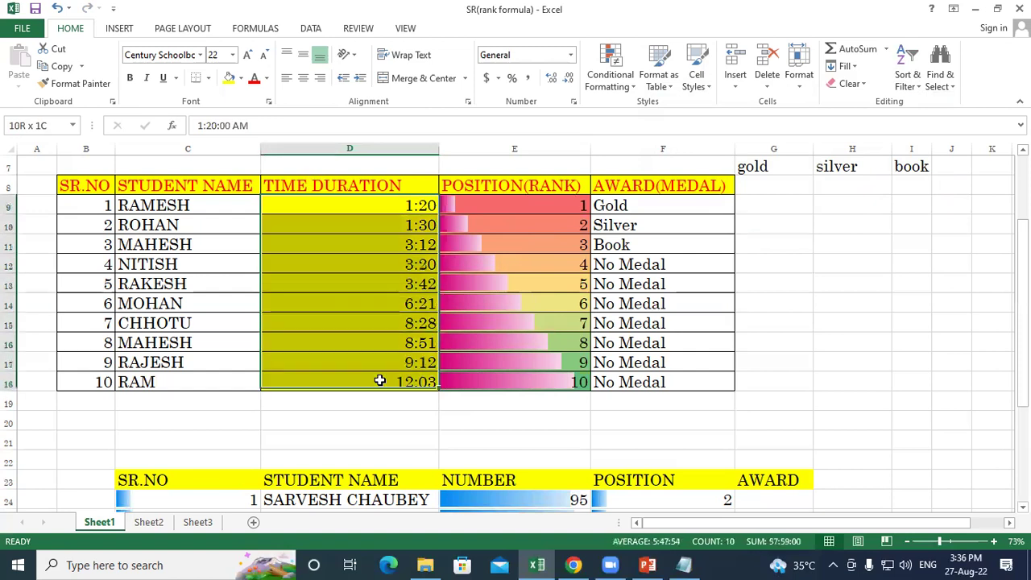
{"action": "left_click", "coordinate": [761, 227]}
{"action": "left_click", "coordinate": [393, 203]}
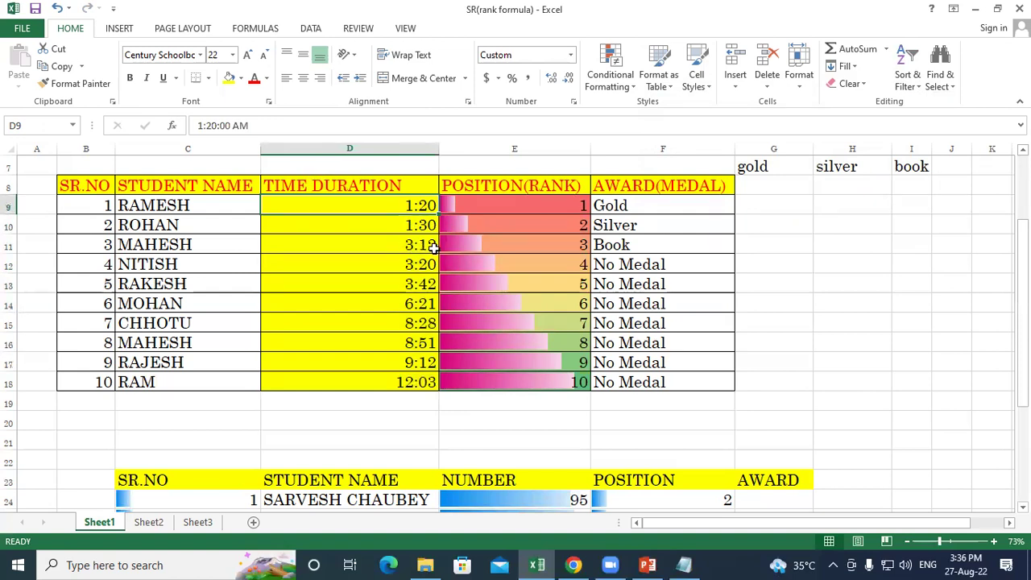
{"action": "left_click", "coordinate": [541, 204]}
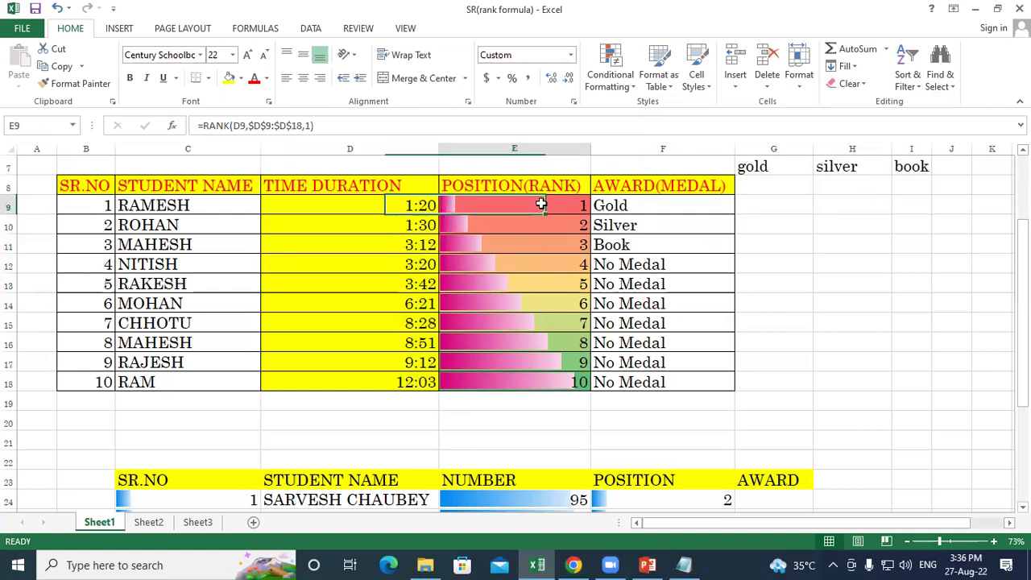
{"action": "left_click_drag", "start_coordinate": [542, 223], "coordinate": [558, 376]}
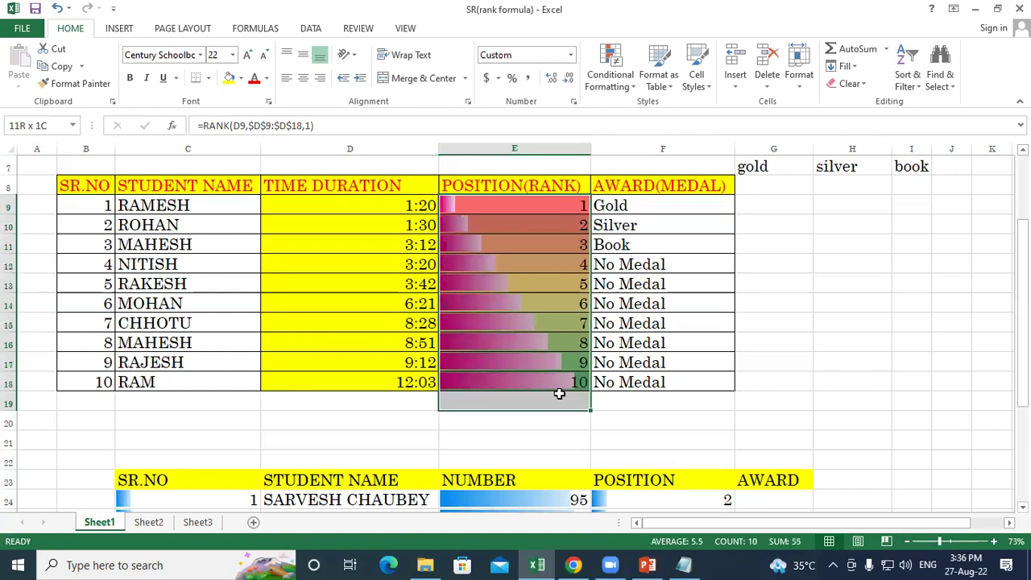
{"action": "left_click", "coordinate": [797, 243]}
{"action": "left_click_drag", "start_coordinate": [638, 206], "coordinate": [651, 374]}
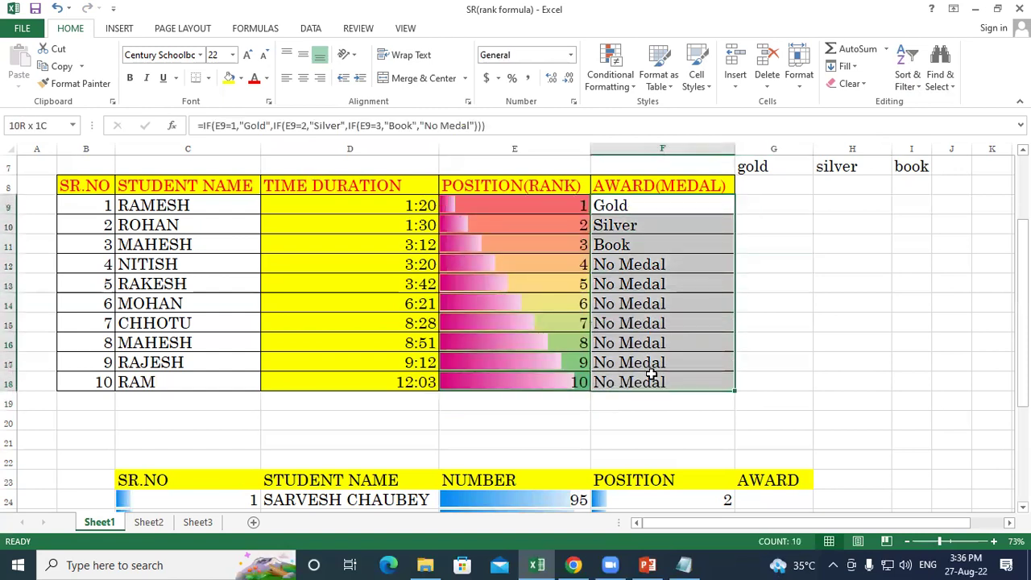
{"action": "left_click", "coordinate": [778, 273]}
{"action": "left_click_drag", "start_coordinate": [532, 203], "coordinate": [536, 384]}
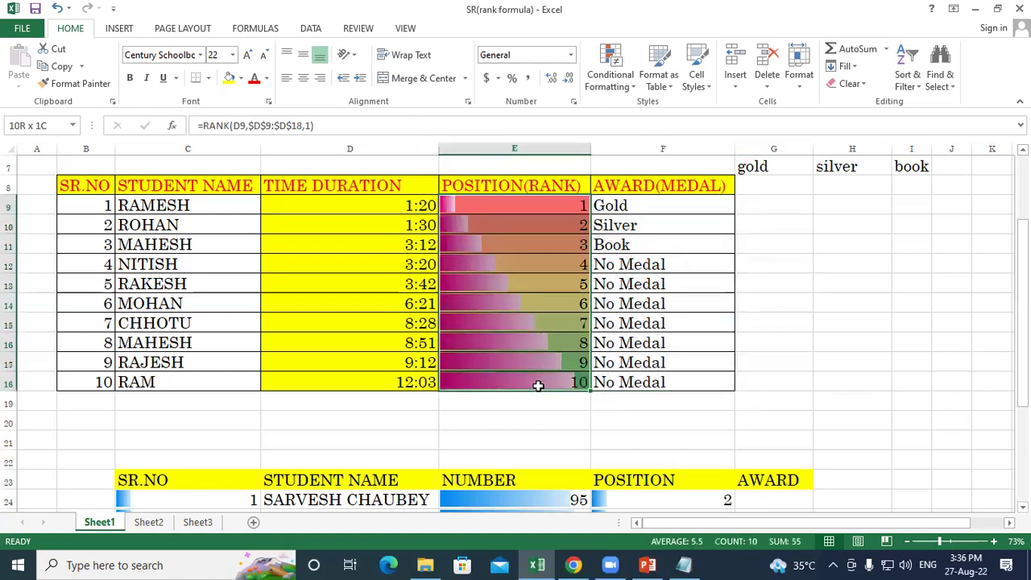
{"action": "left_click_drag", "start_coordinate": [299, 202], "coordinate": [338, 383]}
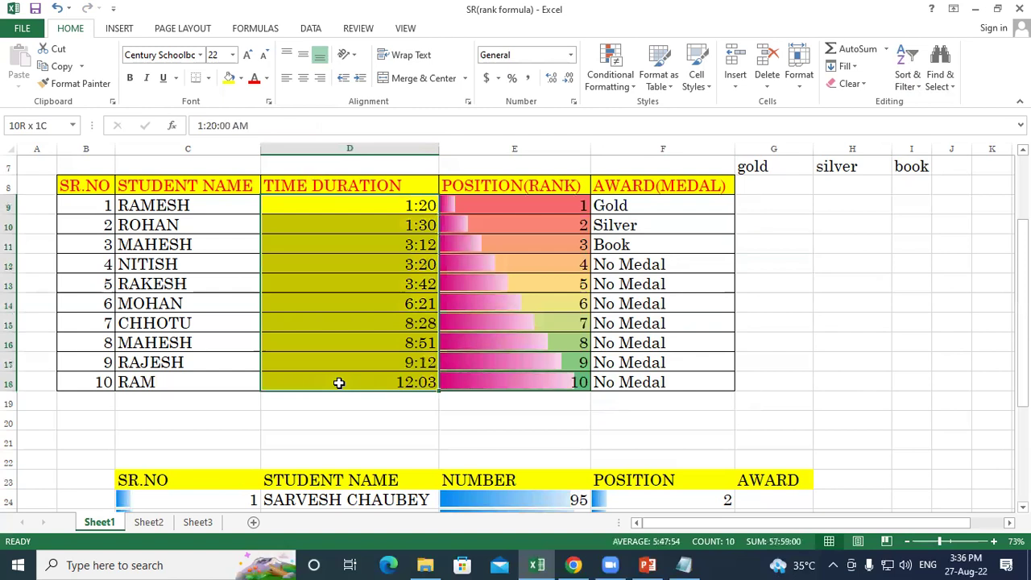
Sort E24:E33 largest to smallest with the current selection only, giving 98 down to 52
{"action": "scroll", "coordinate": [350, 380], "scroll_direction": "down", "scroll_amount": 3}
{"action": "scroll", "coordinate": [484, 306], "scroll_direction": "down", "scroll_amount": 2}
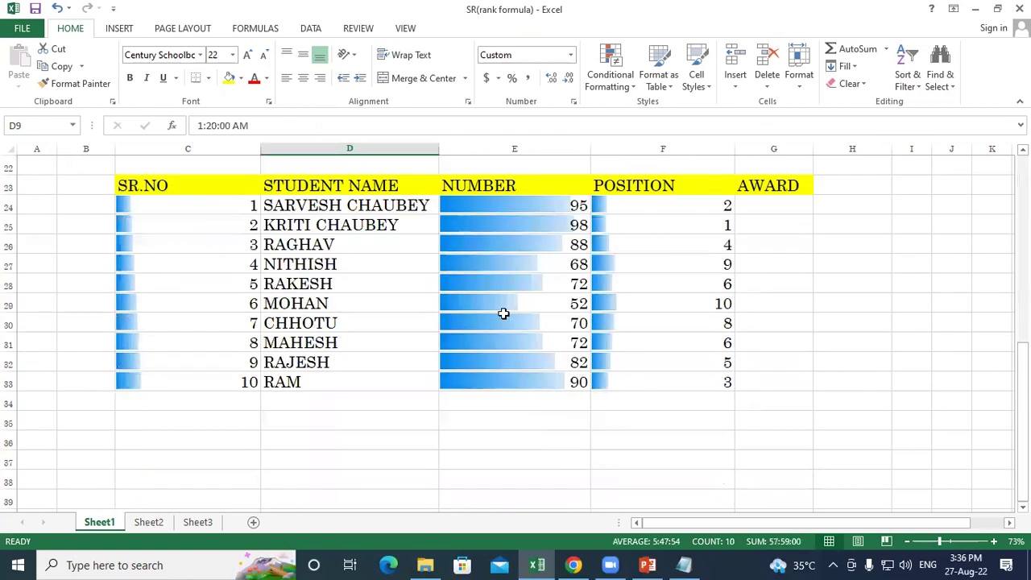
{"action": "left_click", "coordinate": [829, 251]}
{"action": "left_click_drag", "start_coordinate": [506, 207], "coordinate": [528, 385]}
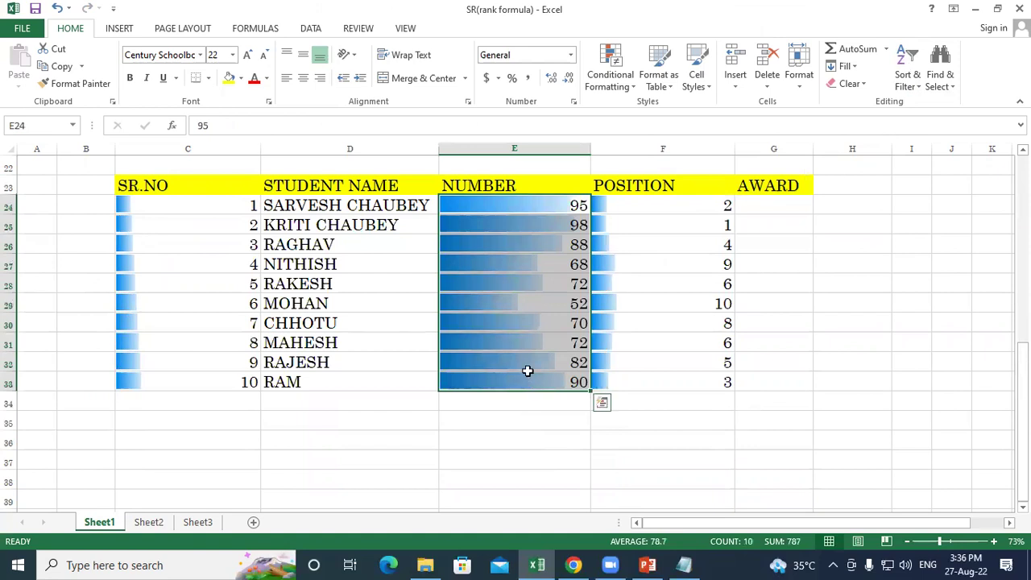
{"action": "left_click", "coordinate": [915, 90]}
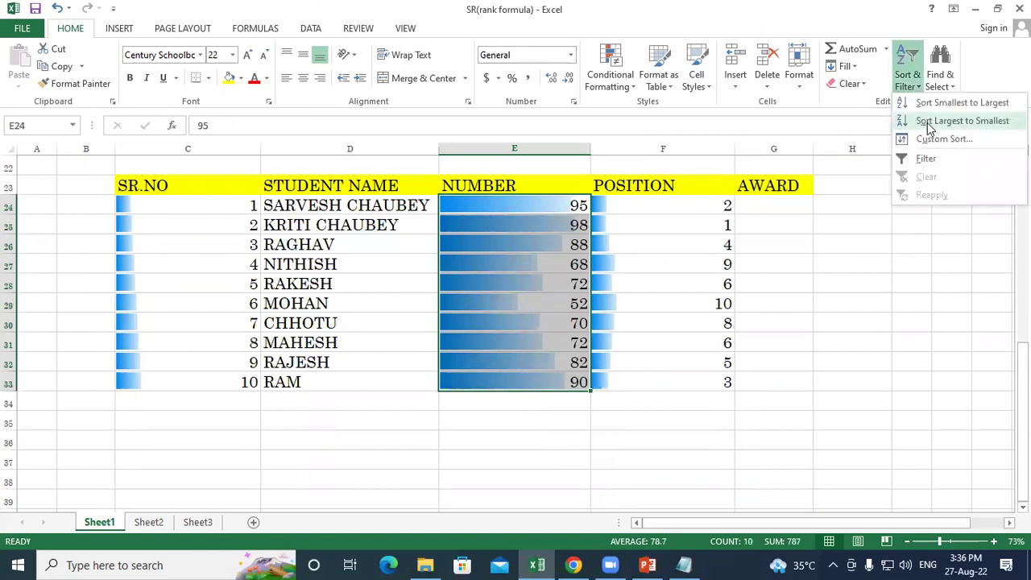
{"action": "left_click", "coordinate": [973, 121]}
{"action": "left_click", "coordinate": [740, 172]}
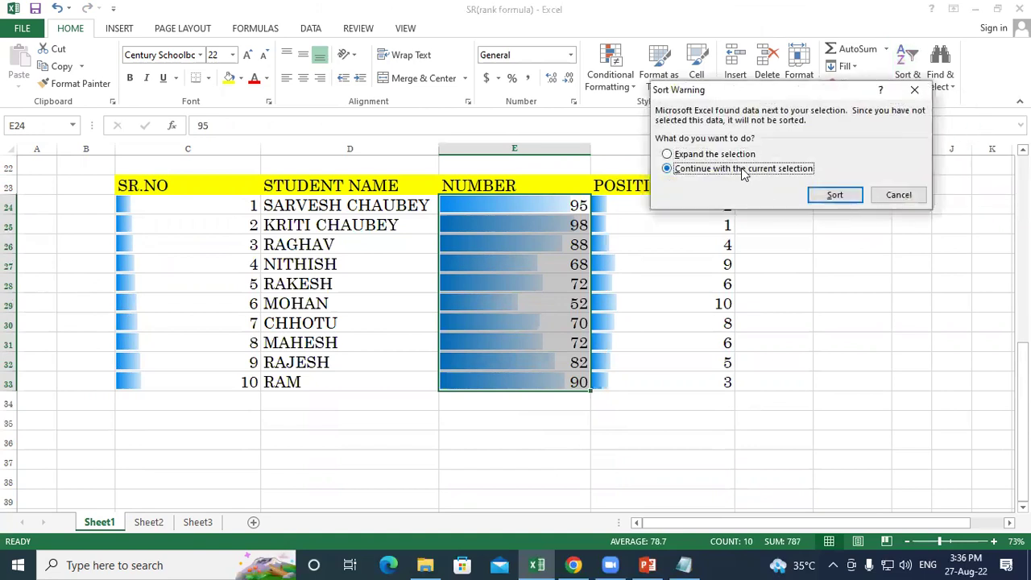
{"action": "left_click", "coordinate": [834, 197]}
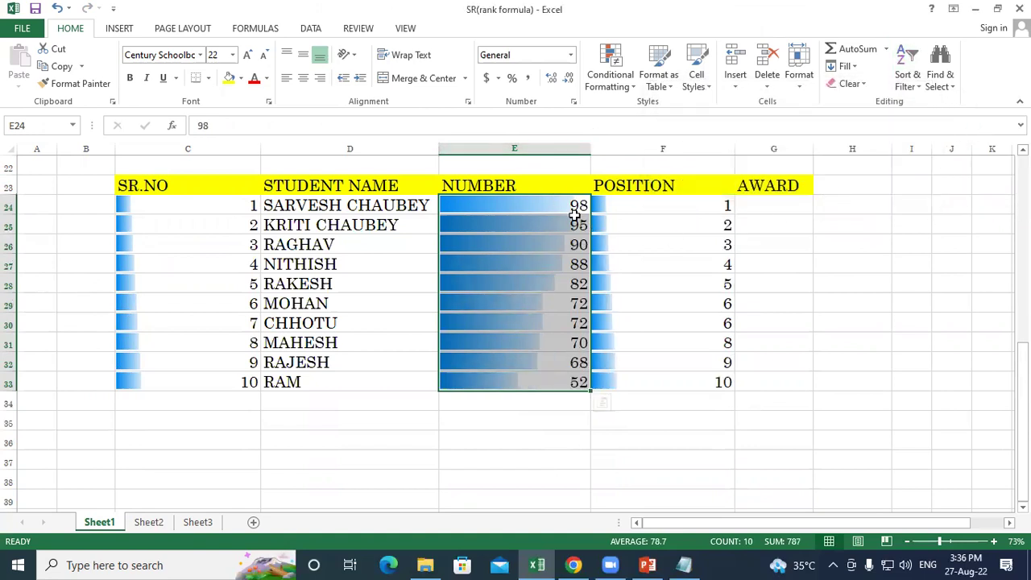
{"action": "left_click", "coordinate": [808, 221]}
{"action": "left_click", "coordinate": [691, 207]}
{"action": "left_click", "coordinate": [697, 228]}
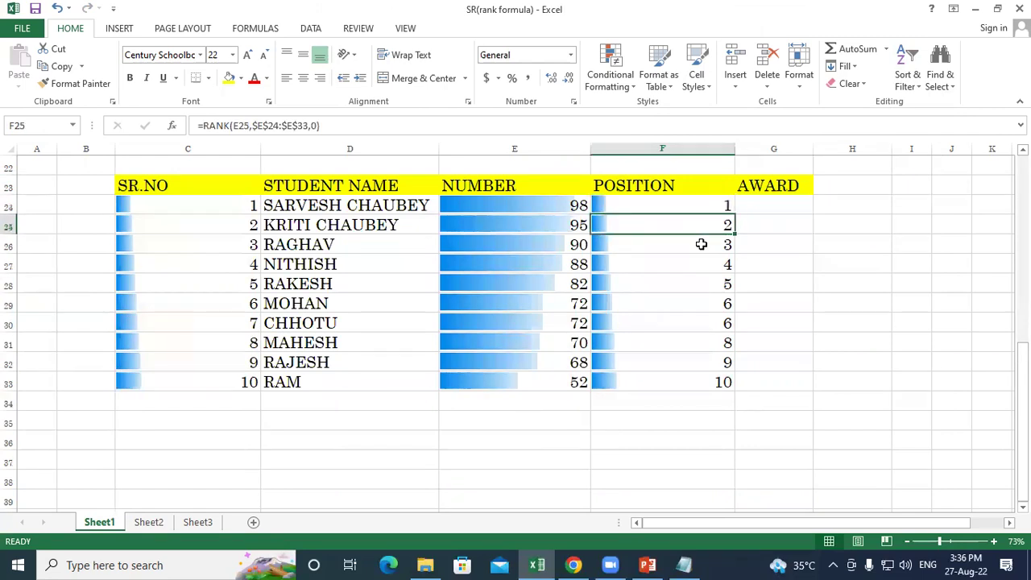
{"action": "left_click", "coordinate": [702, 244]}
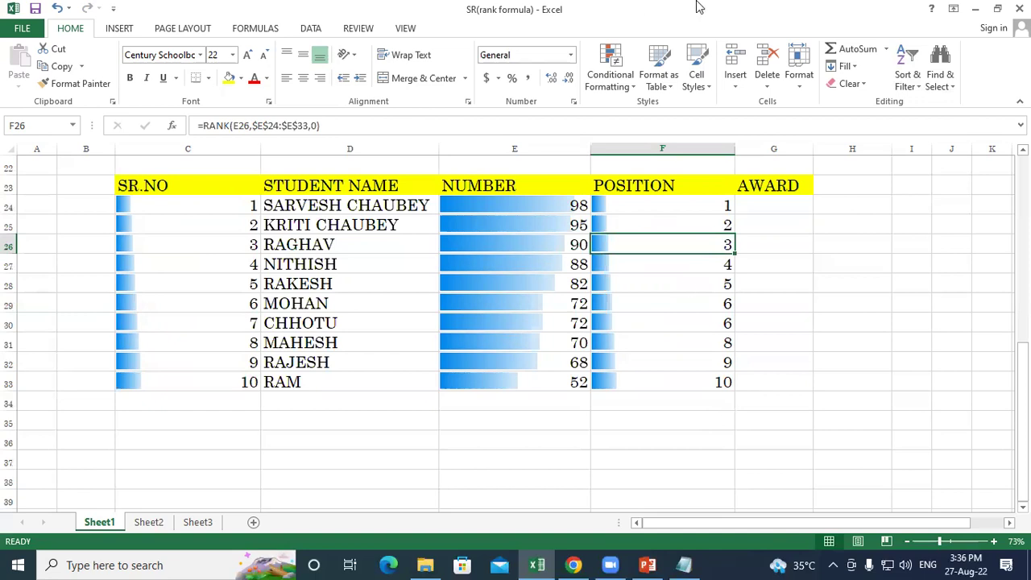
{"action": "left_click_drag", "start_coordinate": [641, 212], "coordinate": [652, 380]}
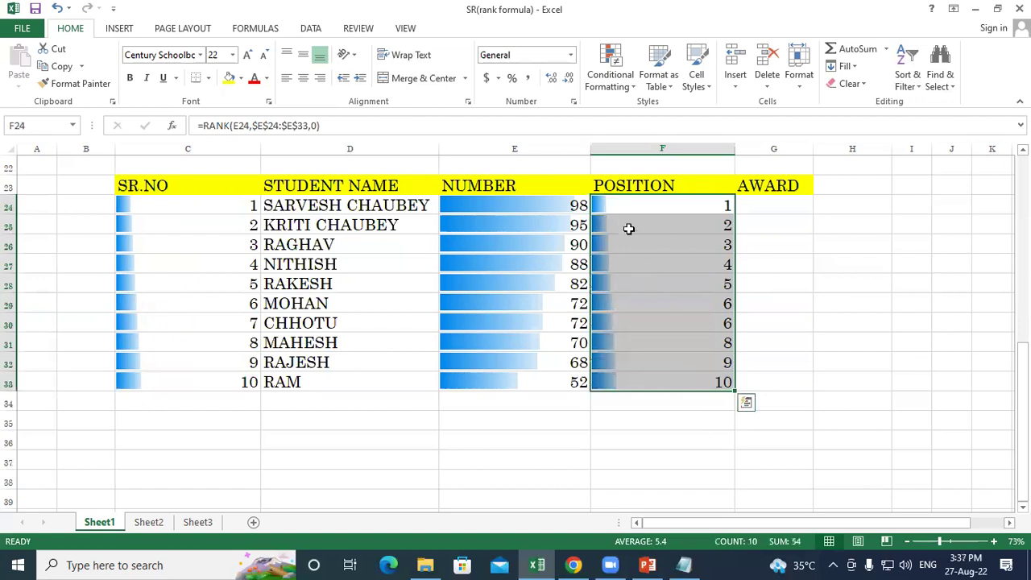
{"action": "left_click", "coordinate": [616, 201]}
{"action": "left_click_drag", "start_coordinate": [512, 201], "coordinate": [516, 379]}
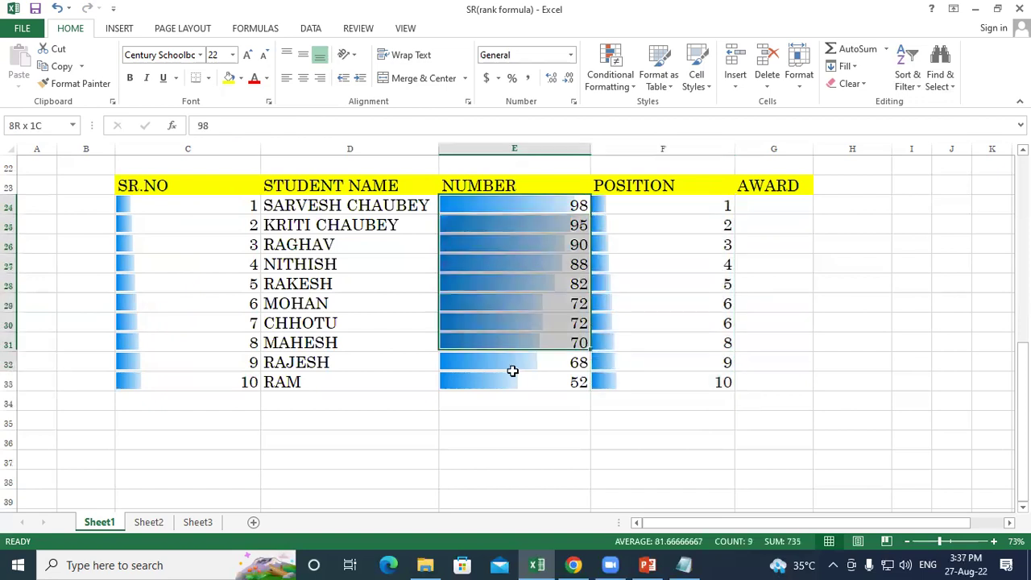
{"action": "left_click_drag", "start_coordinate": [700, 202], "coordinate": [693, 393]}
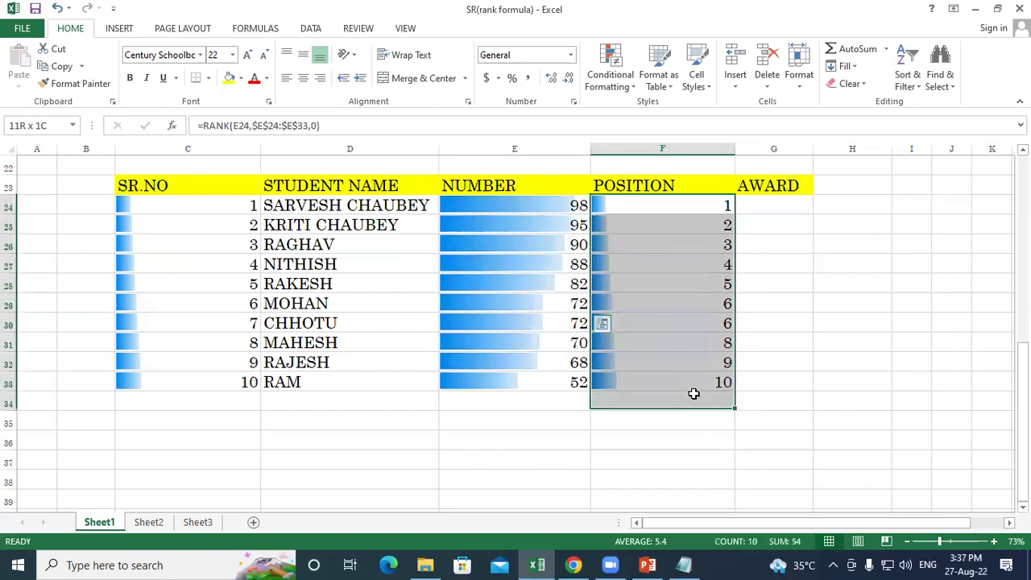
{"action": "left_click", "coordinate": [489, 191]}
{"action": "left_click", "coordinate": [692, 205]}
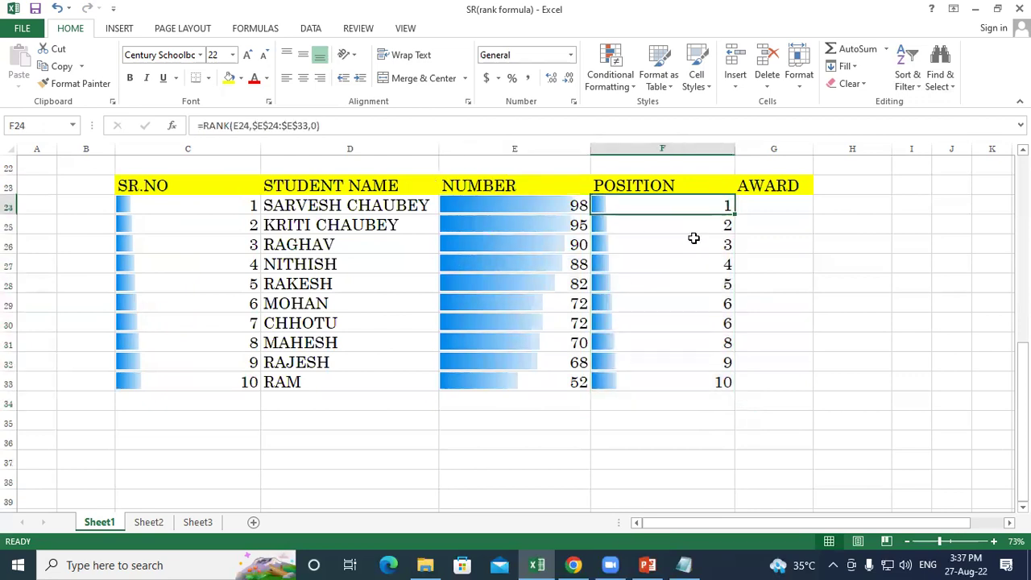
{"action": "scroll", "coordinate": [685, 250], "scroll_direction": "up", "scroll_amount": 2}
{"action": "scroll", "coordinate": [553, 200], "scroll_direction": "up", "scroll_amount": 1}
{"action": "scroll", "coordinate": [544, 282], "scroll_direction": "up", "scroll_amount": 3}
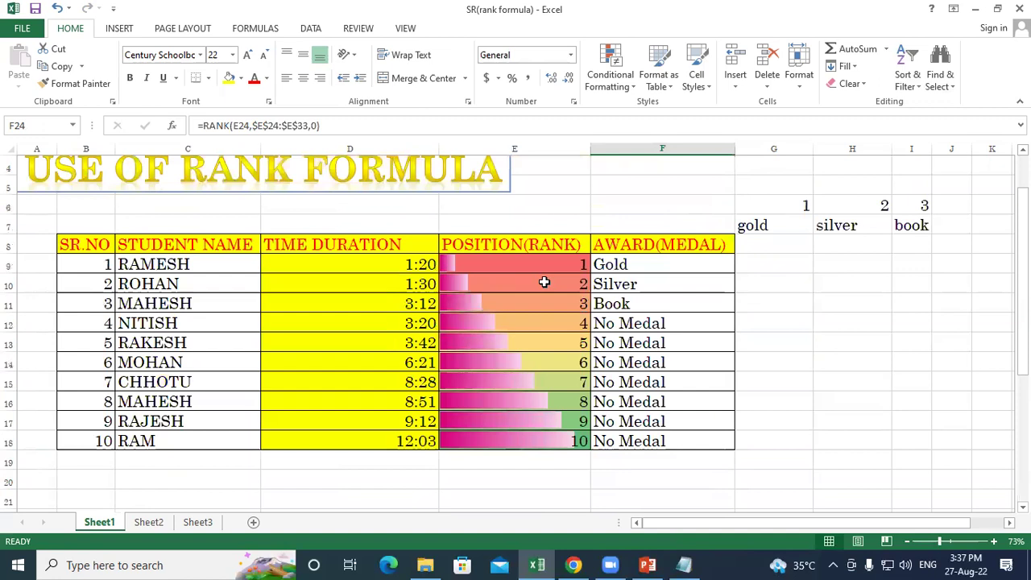